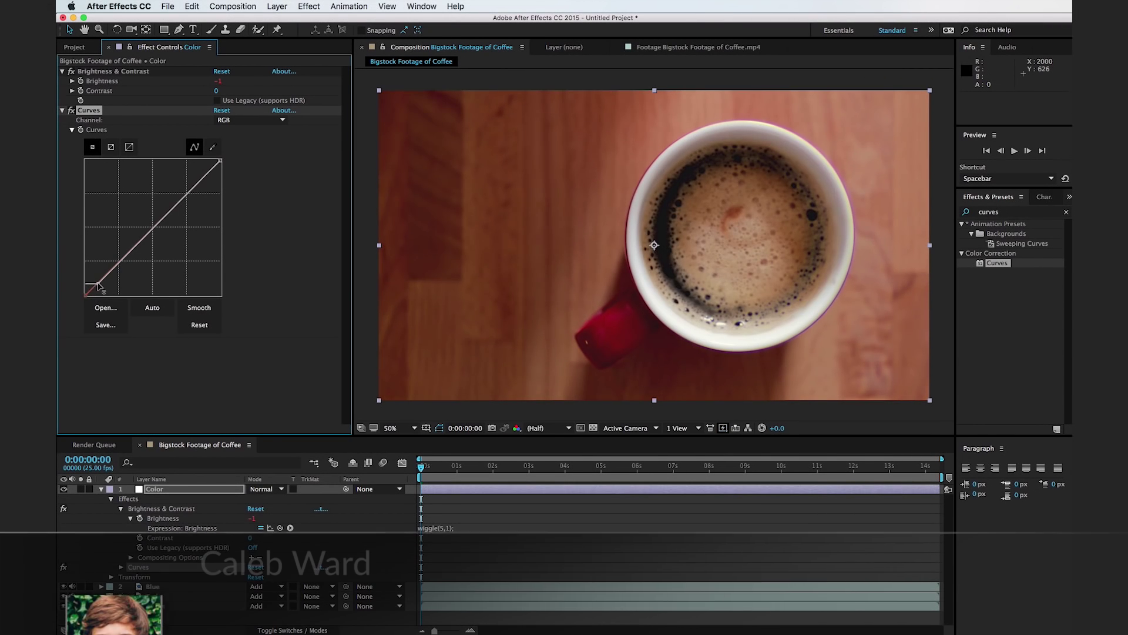
- Nudge the Curves shadow point and apply the Vintage B&W preset to Adjustment Layer 3
left_click_drag(99, 286, 112, 275)
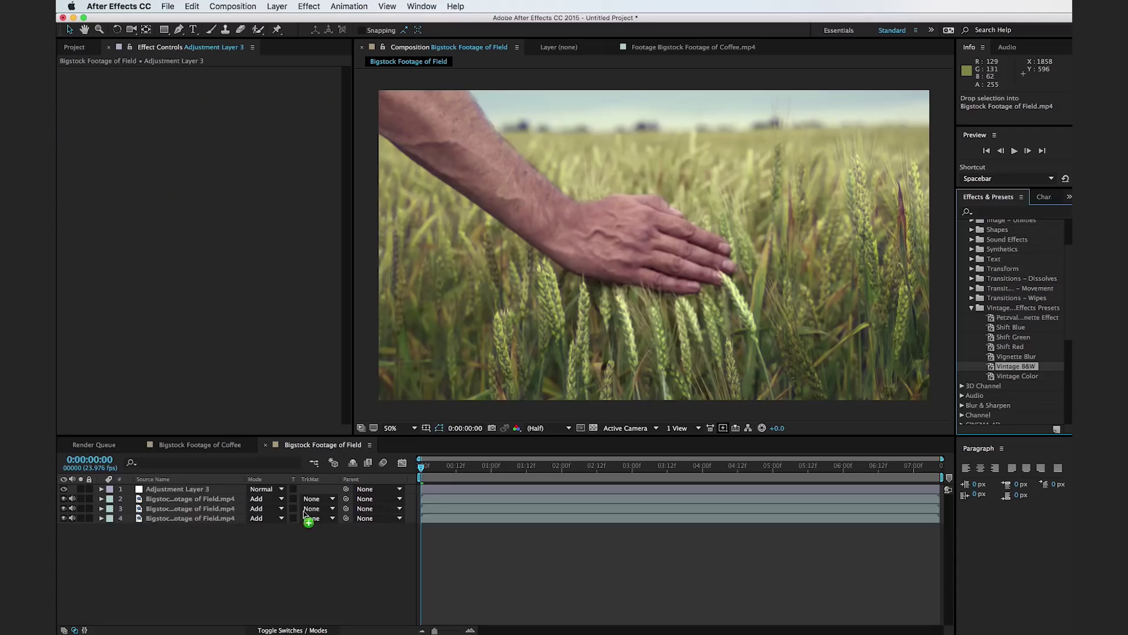
left_click_drag(304, 510, 207, 486)
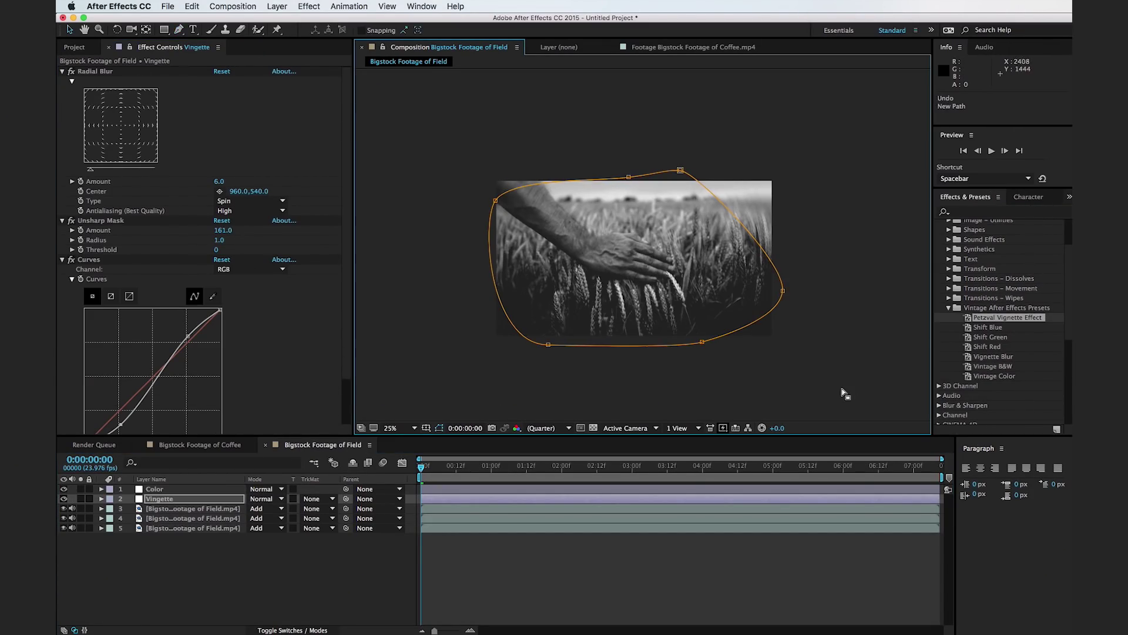
left_click(843, 392)
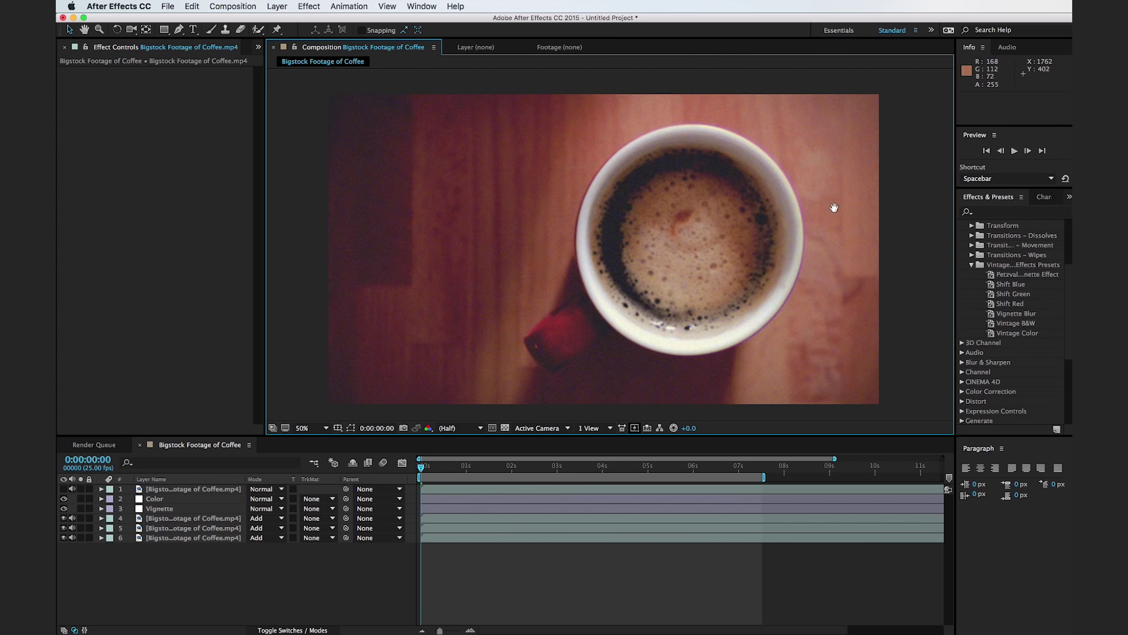
left_click_drag(834, 207, 682, 276)
scroll(625, 277, "up", 6)
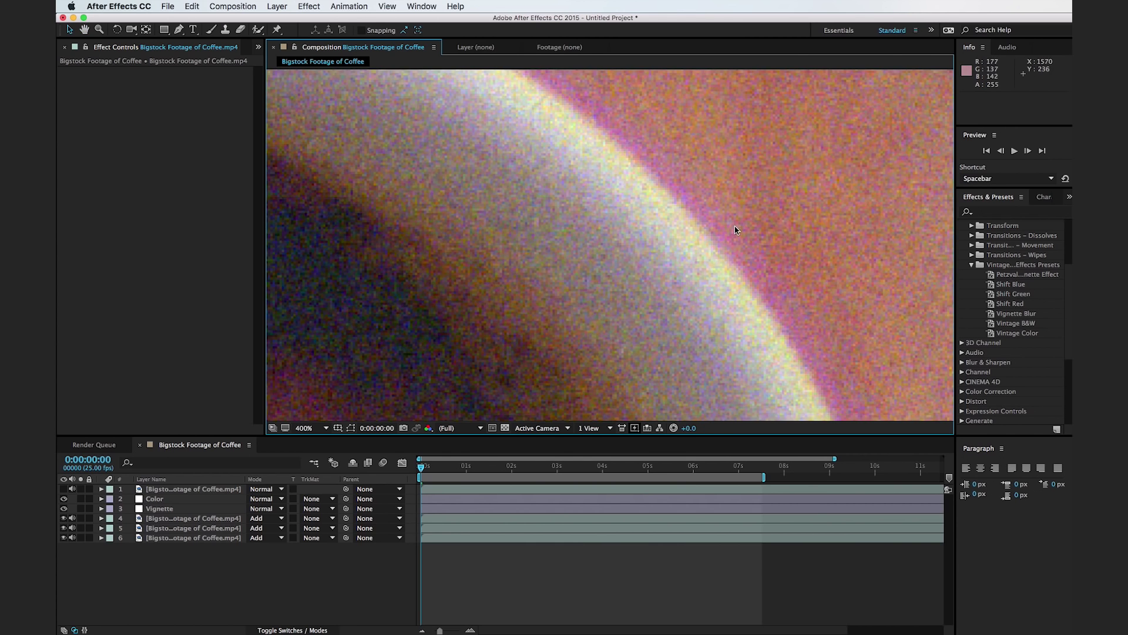
scroll(712, 232, "down", 6)
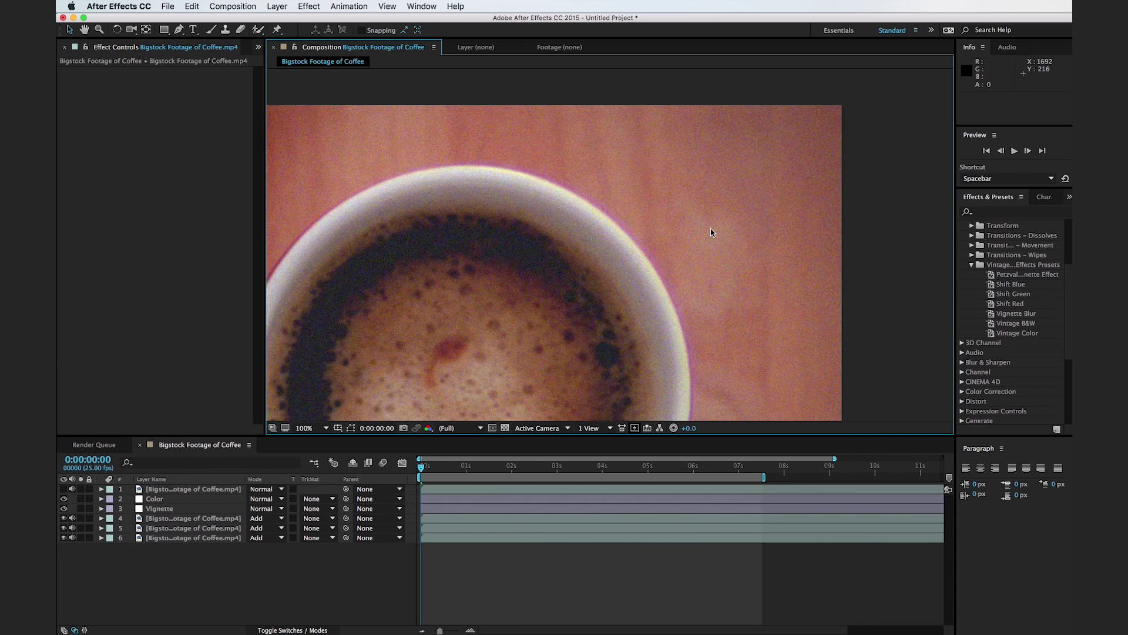
left_click_drag(652, 267, 763, 216)
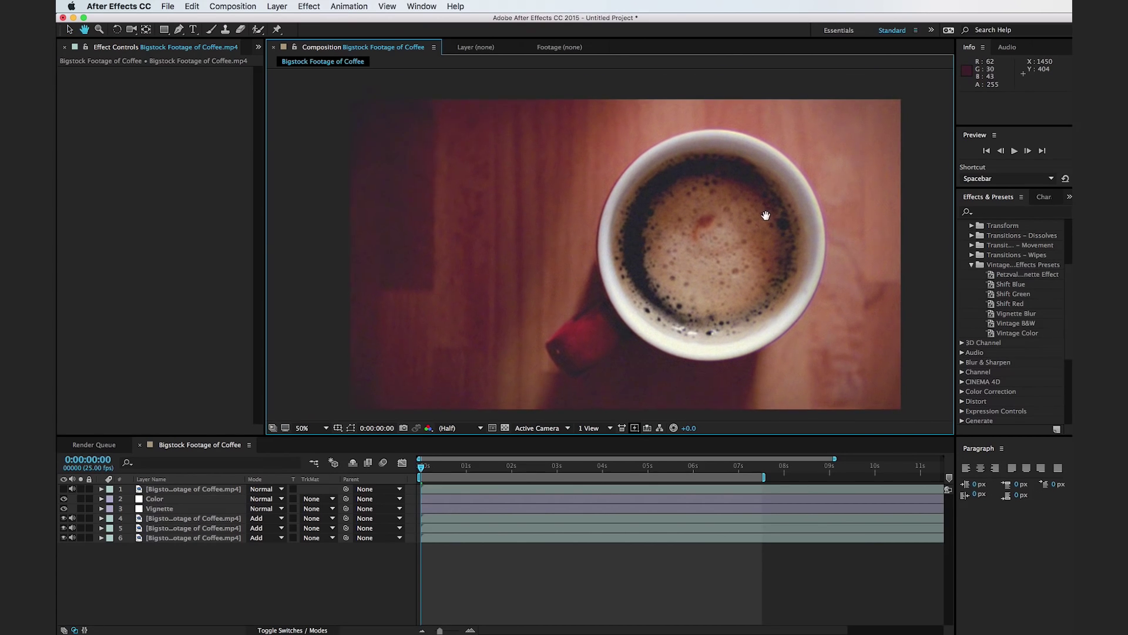
key("v")
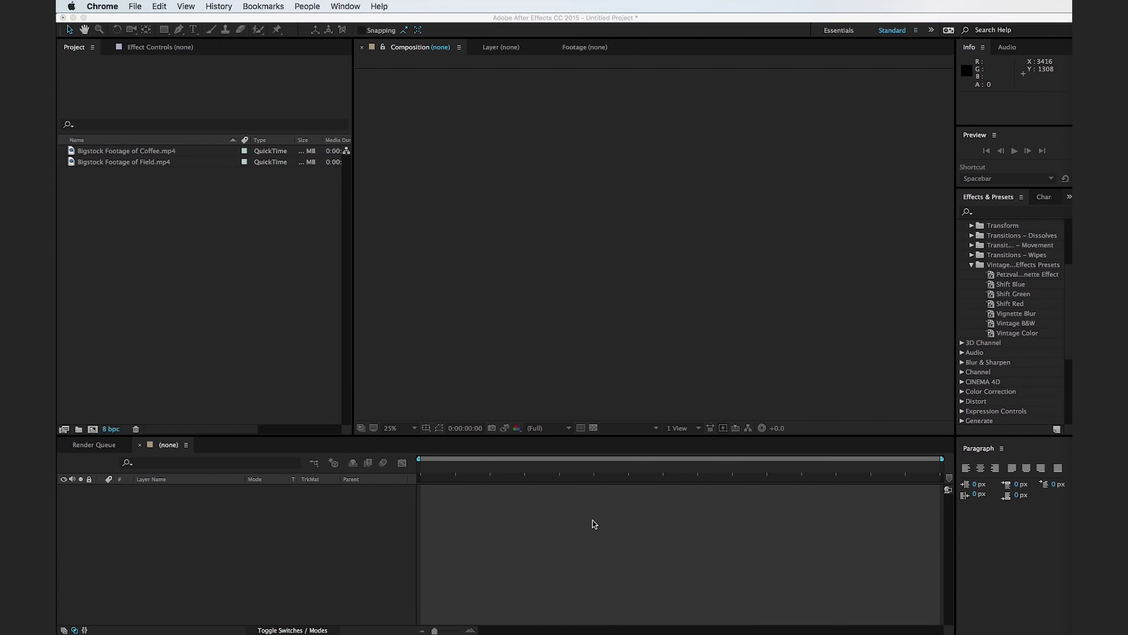
- Preview the Coffee and Field.mp4 clips in the Footage viewer, then make a composition from the coffee clip
left_click(167, 236)
left_click_drag(125, 198, 102, 152)
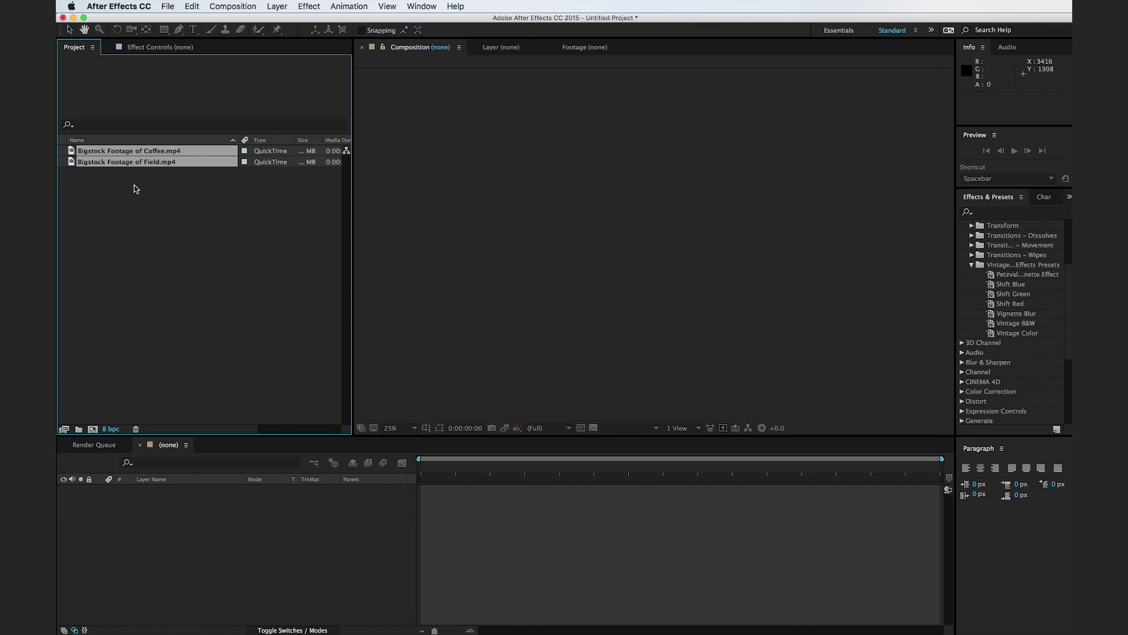
left_click(139, 224)
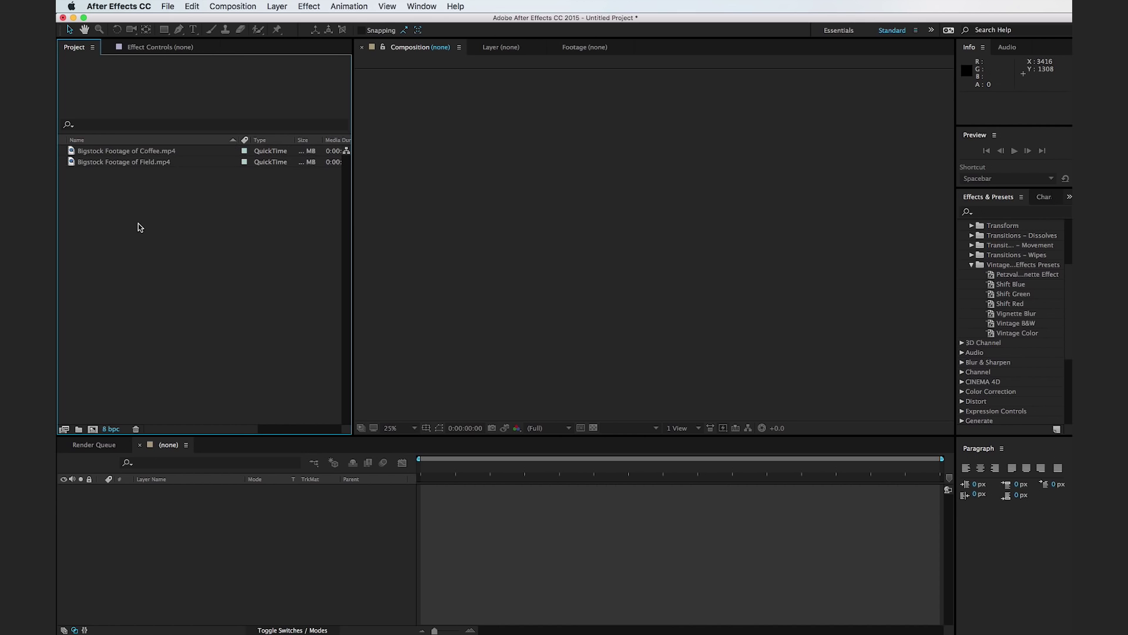
left_click(151, 155)
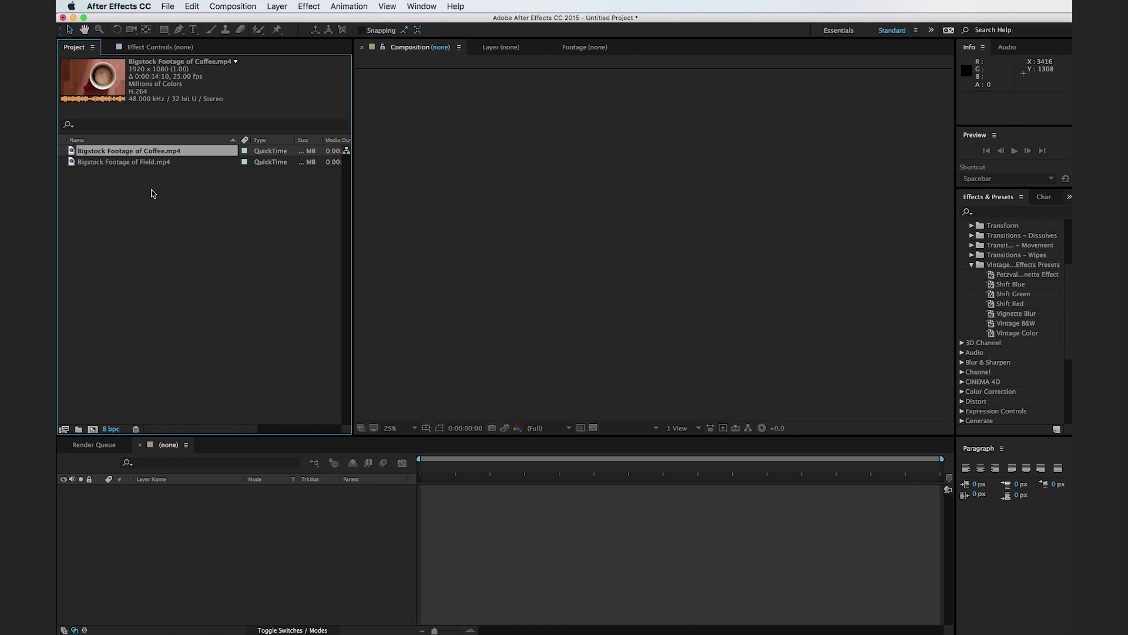
double_click(70, 154)
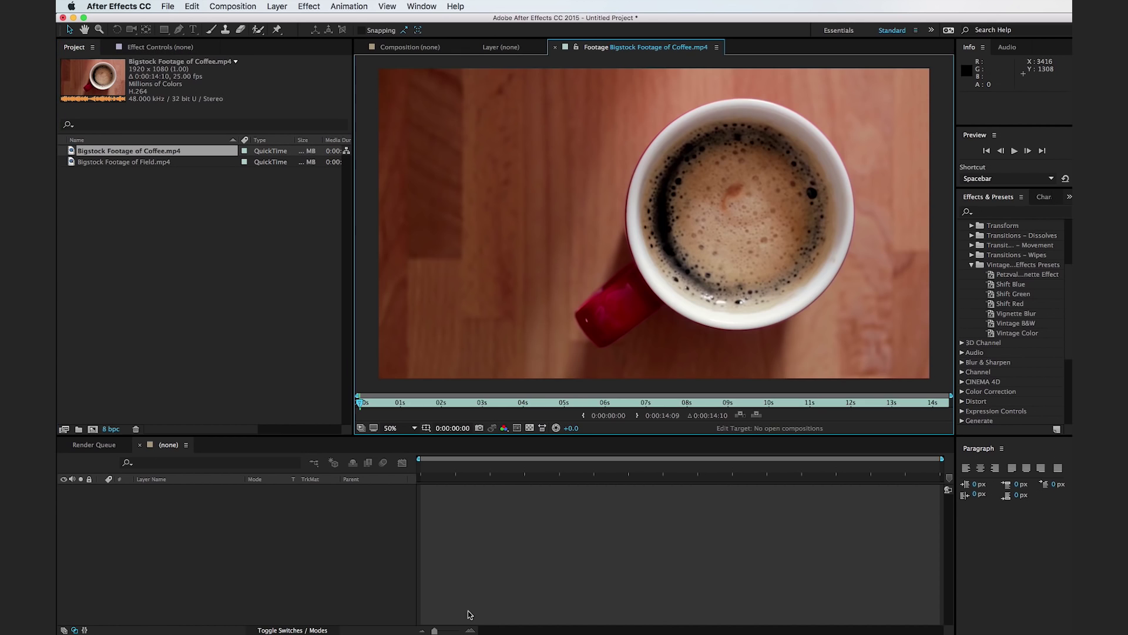
double_click(76, 162)
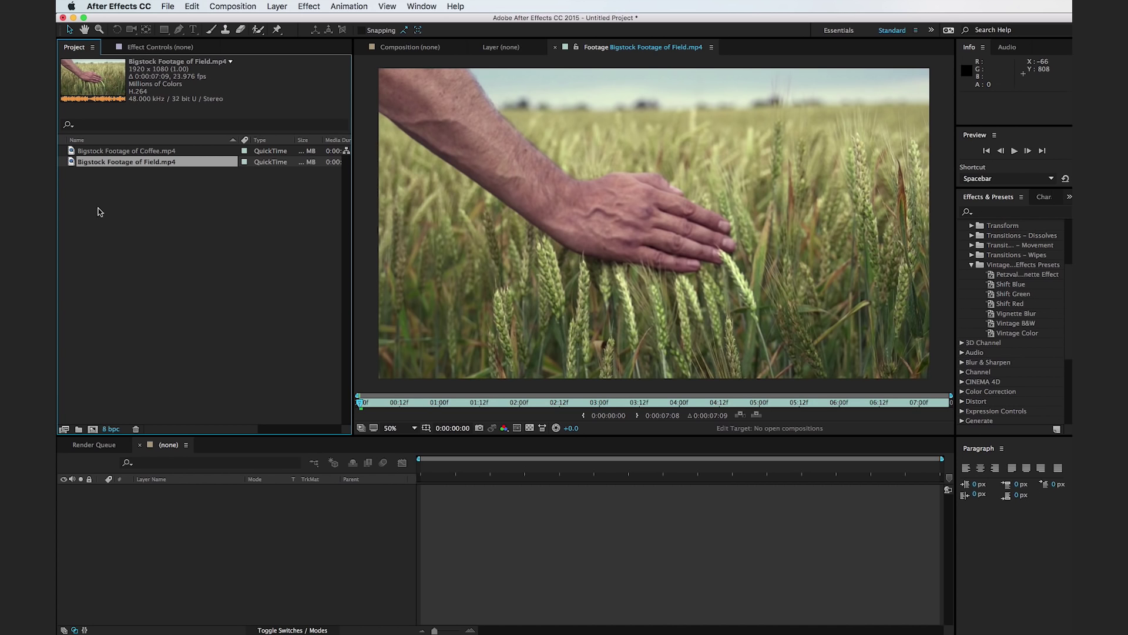
double_click(72, 152)
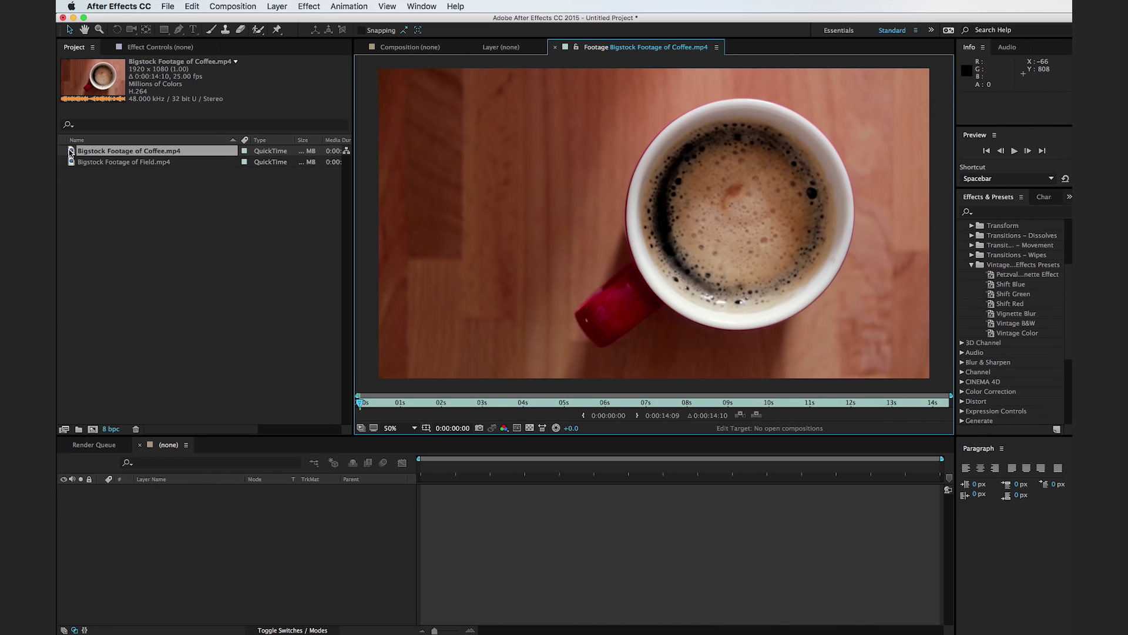
left_click_drag(71, 153, 93, 431)
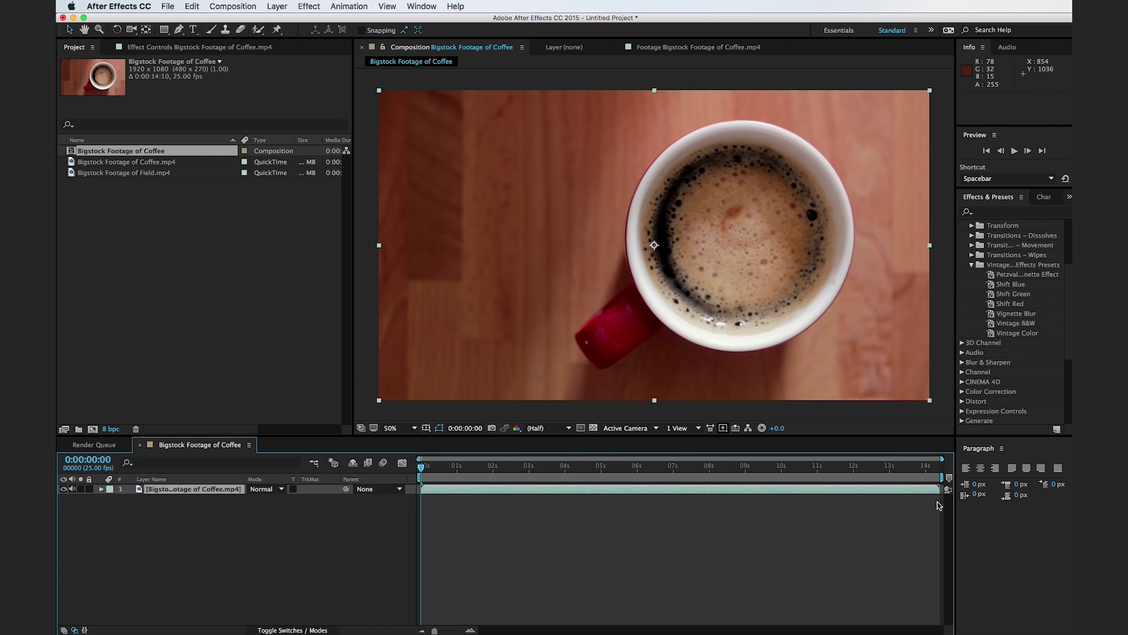
- Duplicate the coffee layer twice with Cmd+D to get three stacked copies
left_click(838, 517)
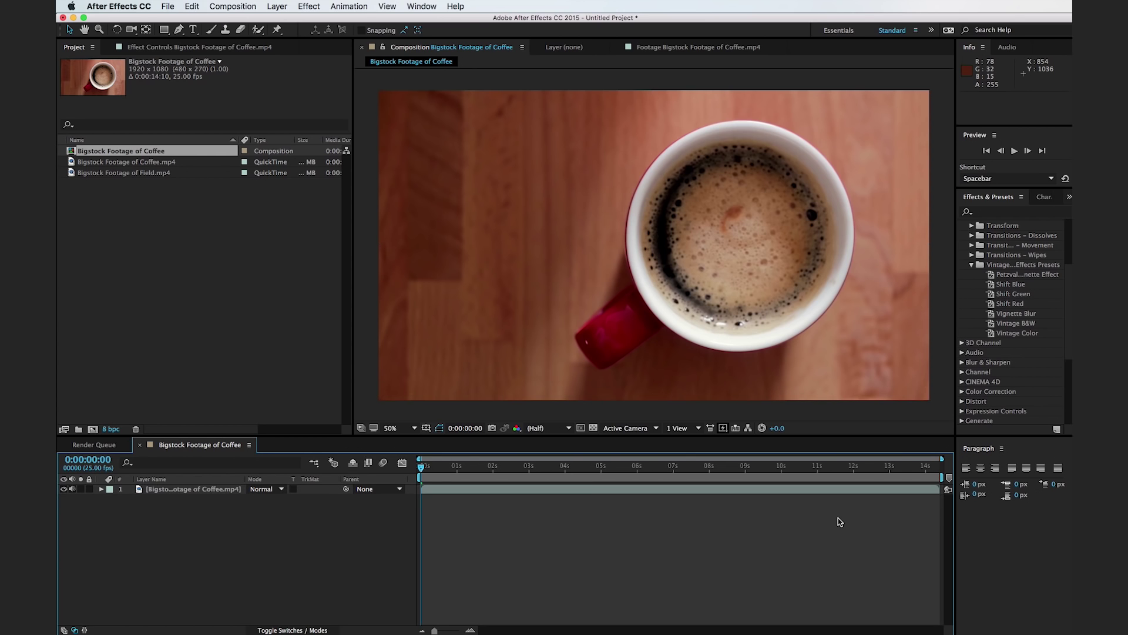
left_click(207, 490)
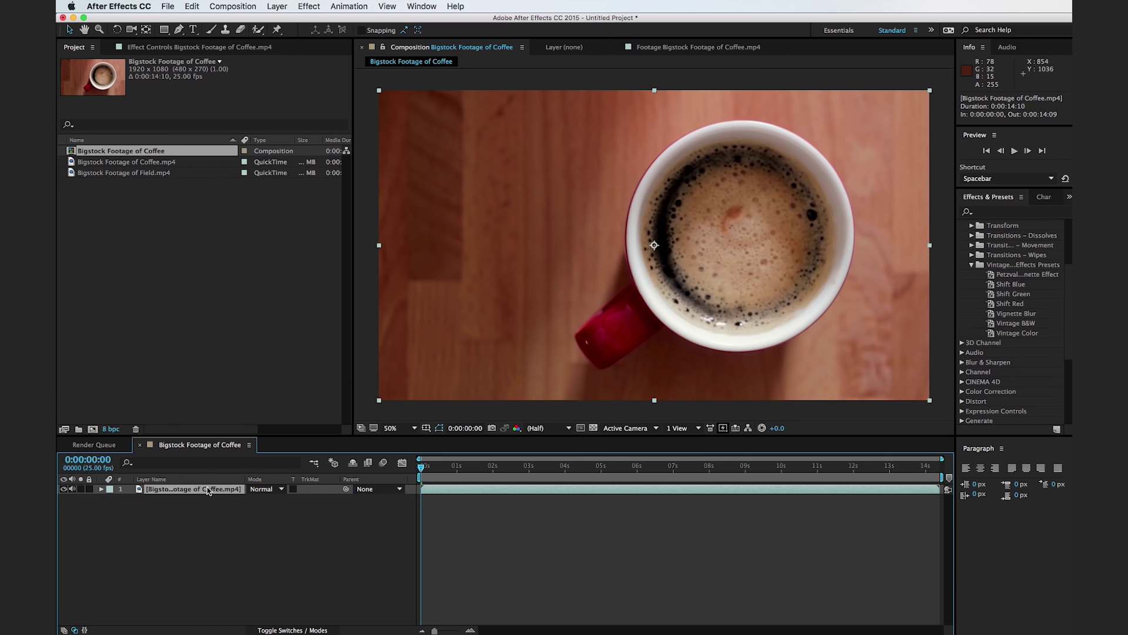
key("super+d")
key("super+d")
- Apply Shift Channels to the top coffee layer with Take Green and Take Blue set to Full Off
left_click(216, 531)
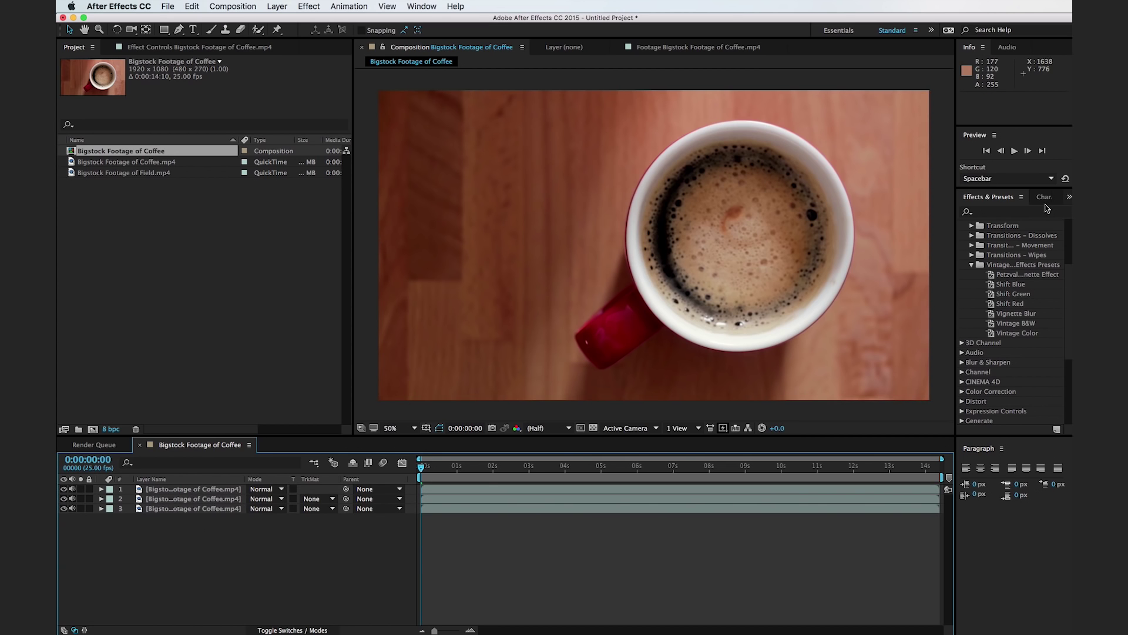
left_click(985, 212)
type("shif")
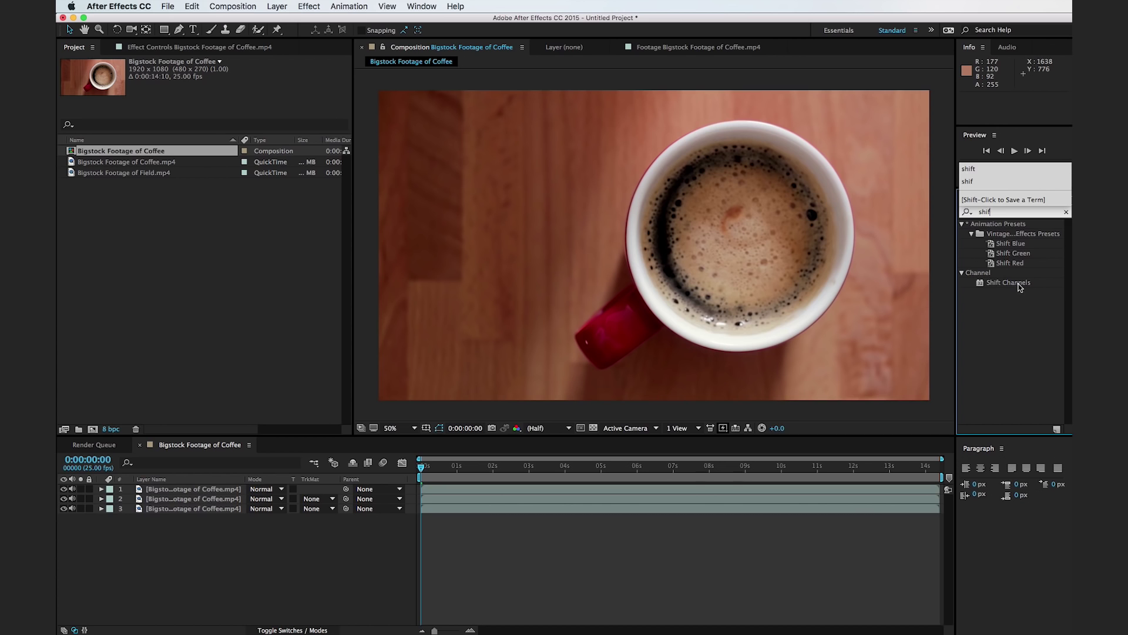
left_click_drag(1020, 287, 221, 489)
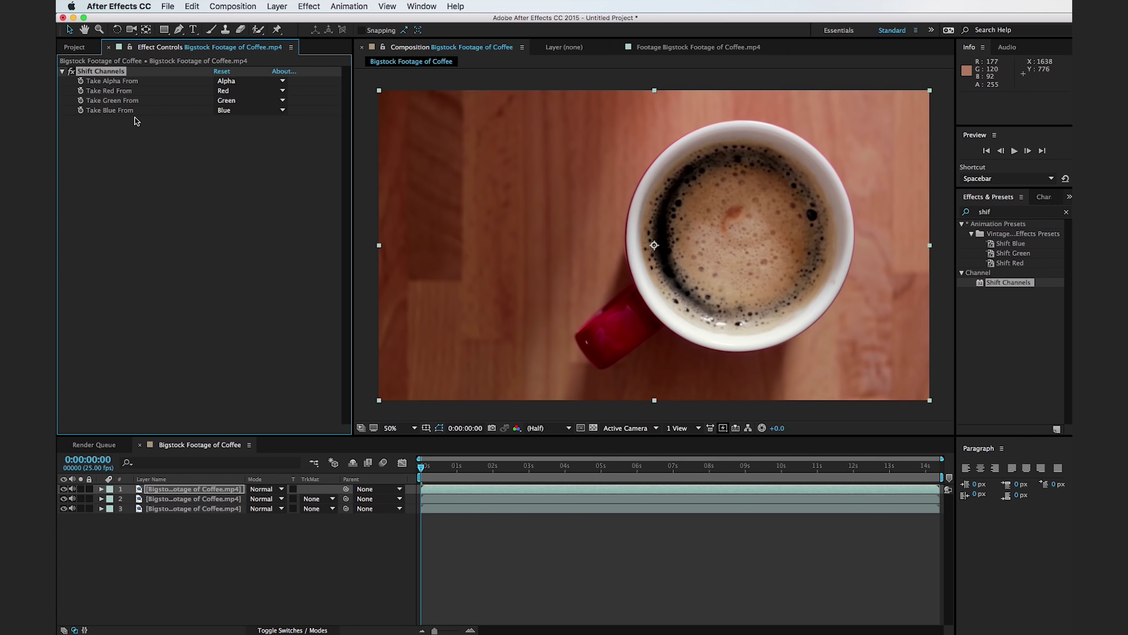
left_click(229, 101)
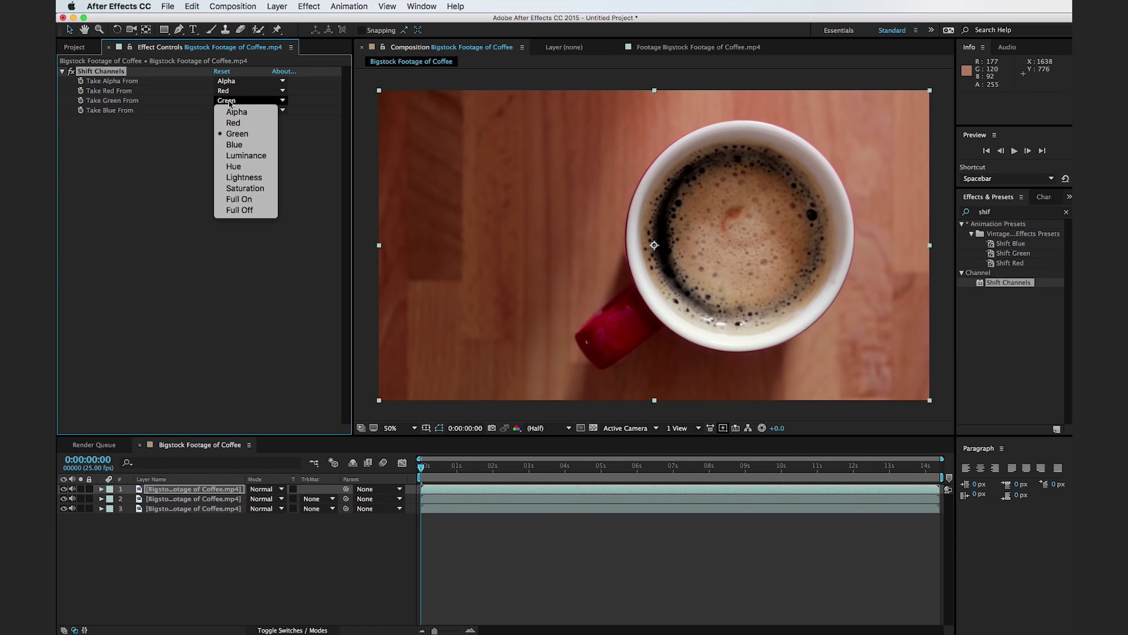
left_click(238, 210)
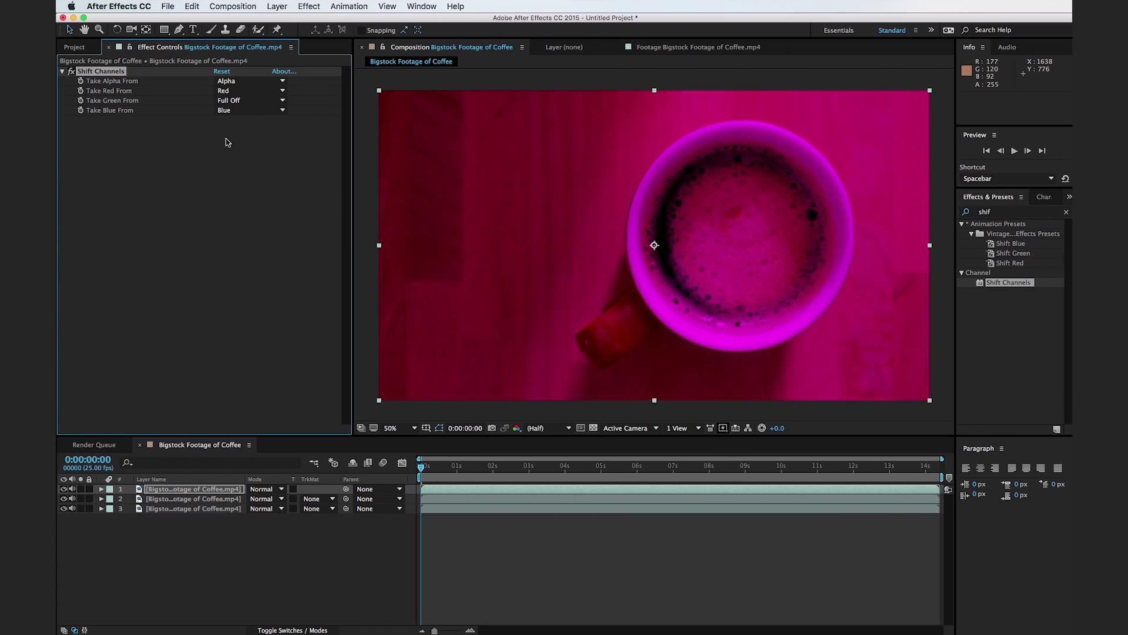
left_click(227, 111)
left_click(240, 224)
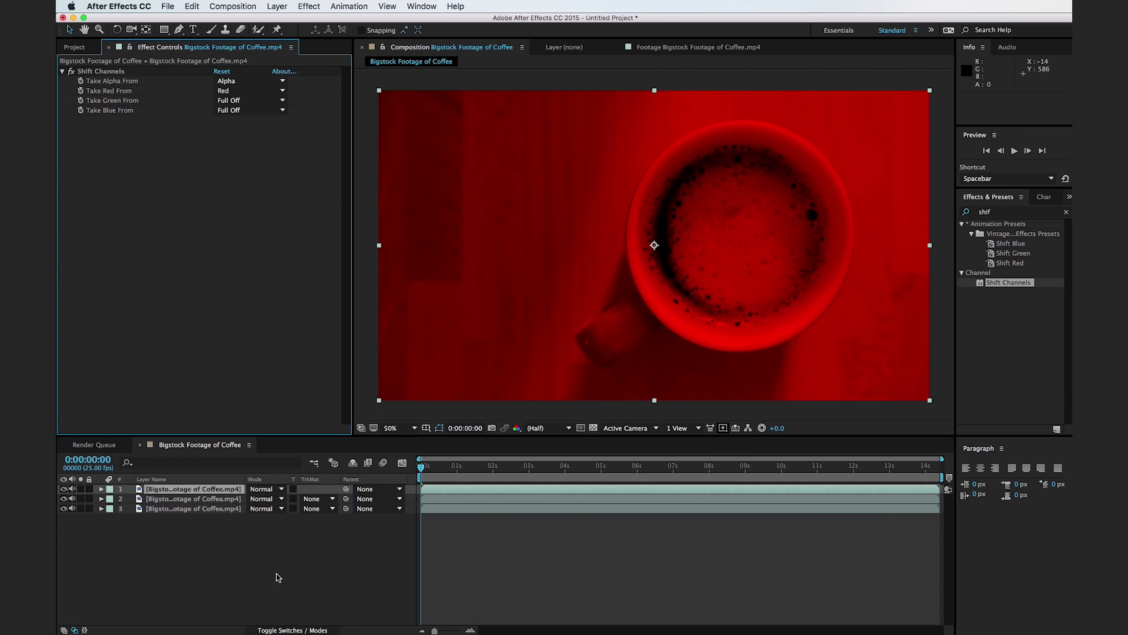
left_click(302, 585)
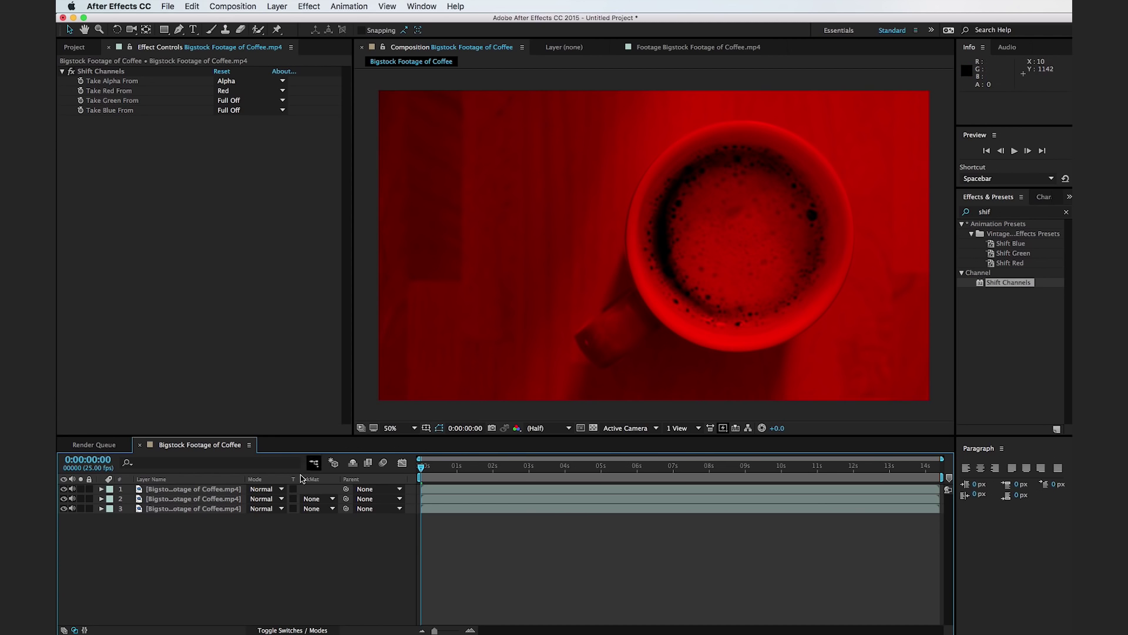
- Rename the red-only top coffee layer to 'Red'
left_click(230, 488)
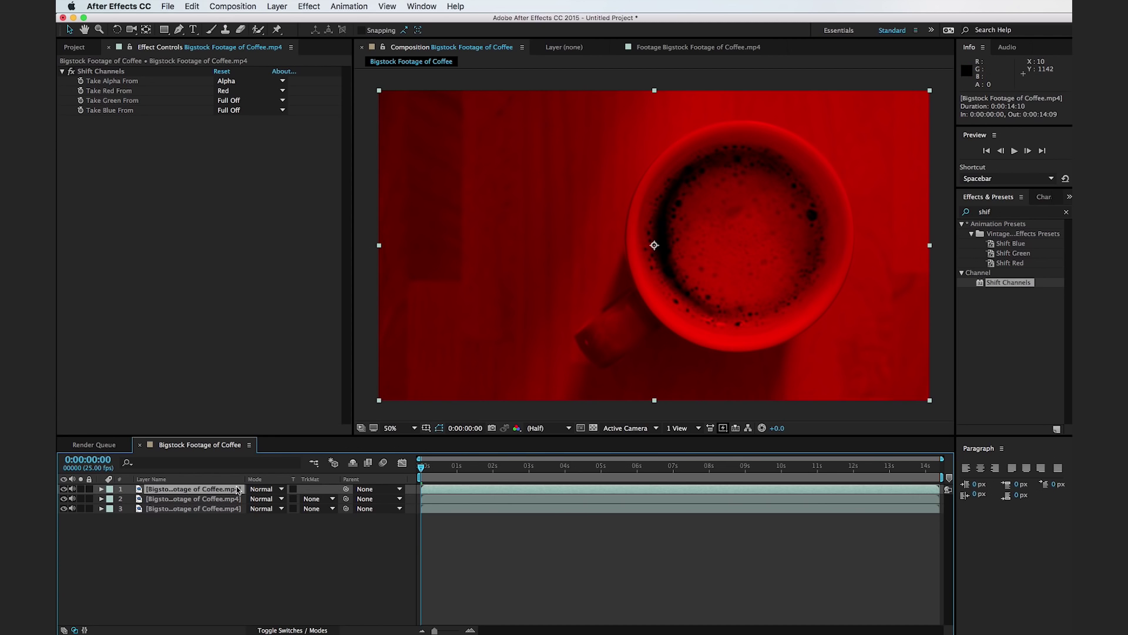
key("Return")
type("R")
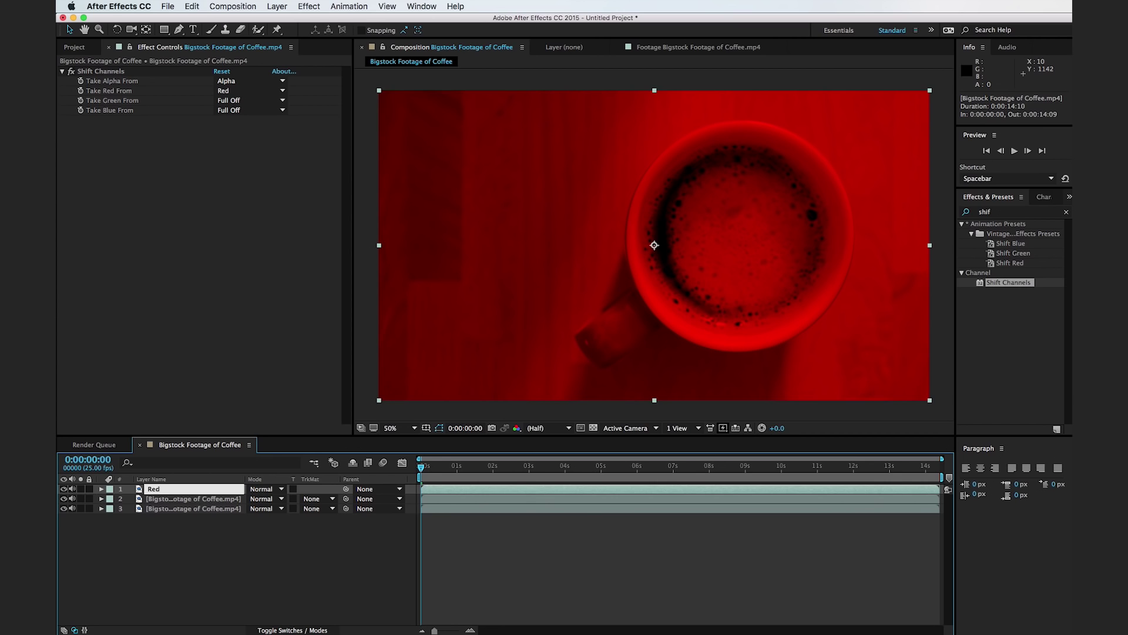
type("ed")
left_click(231, 528)
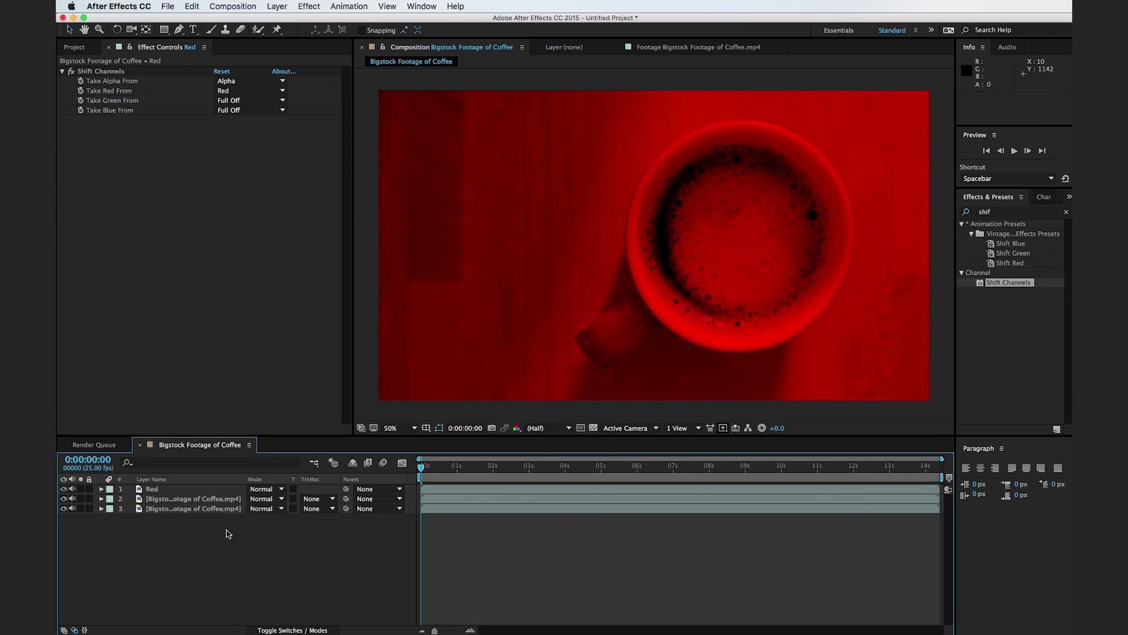
- Apply Shift Channels to the second coffee layer with Take Green and Take Red set to Full Off
left_click(192, 500)
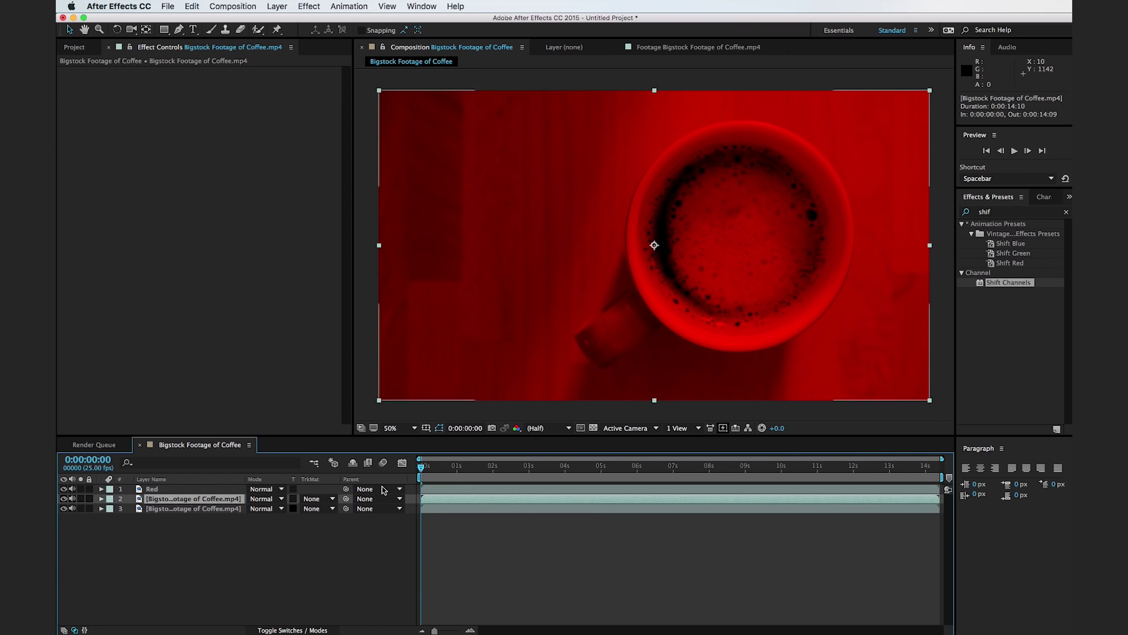
left_click_drag(1007, 283, 184, 501)
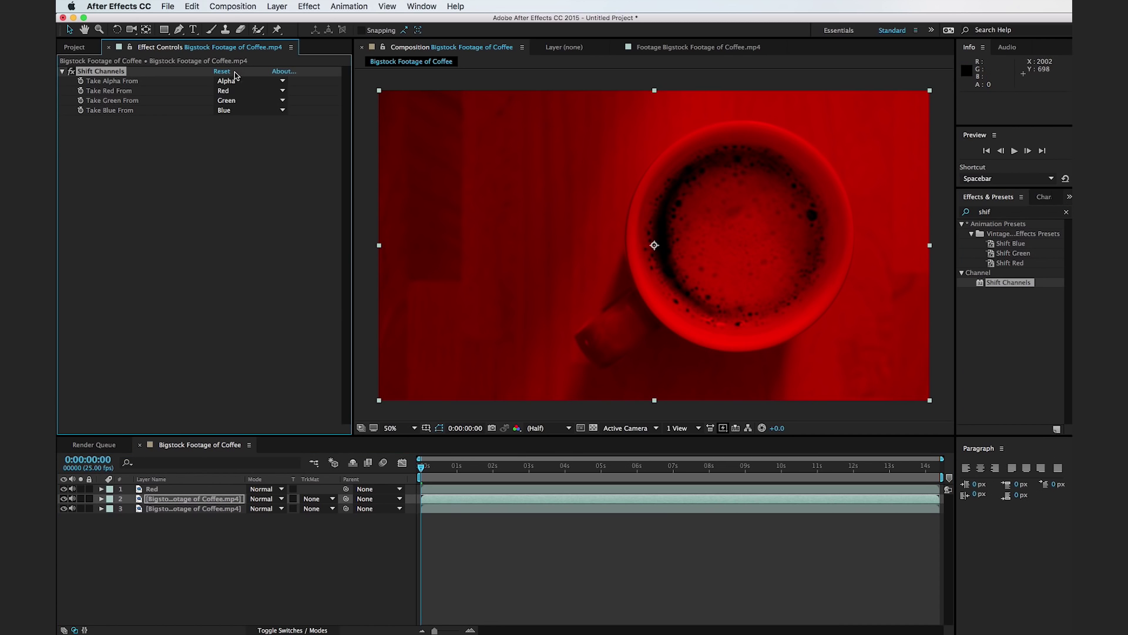
left_click(236, 101)
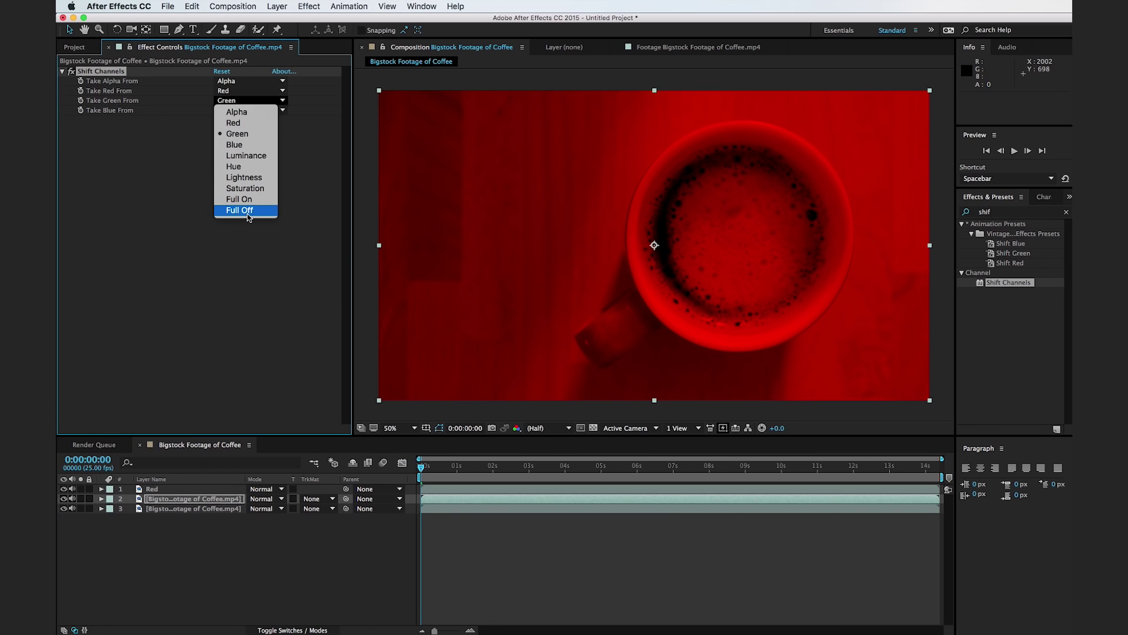
left_click(246, 210)
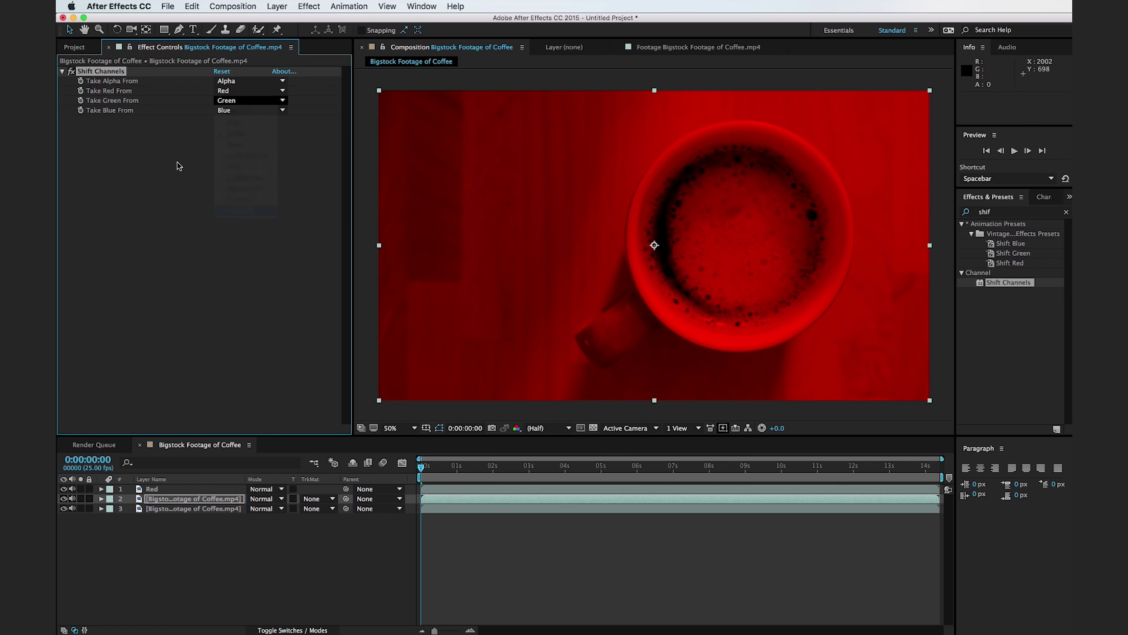
left_click(241, 91)
left_click(245, 207)
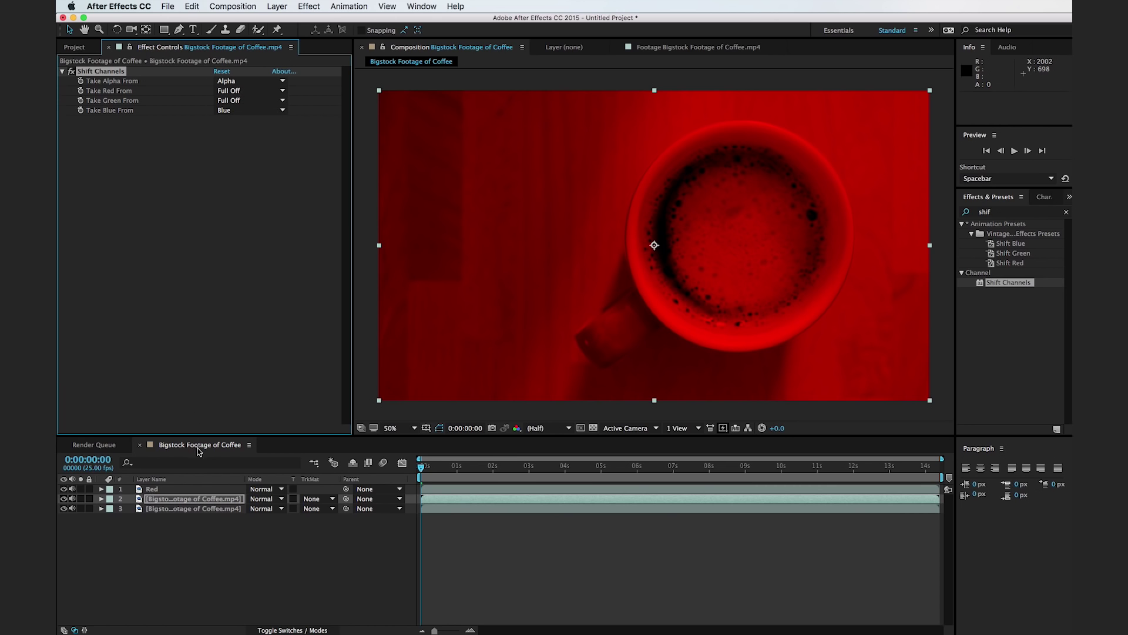
- Move the blue-only layer to the top, rename it 'Blue', and add Shift Channels to the third copy
left_click(198, 520)
left_click(193, 501)
left_click_drag(193, 501, 194, 489)
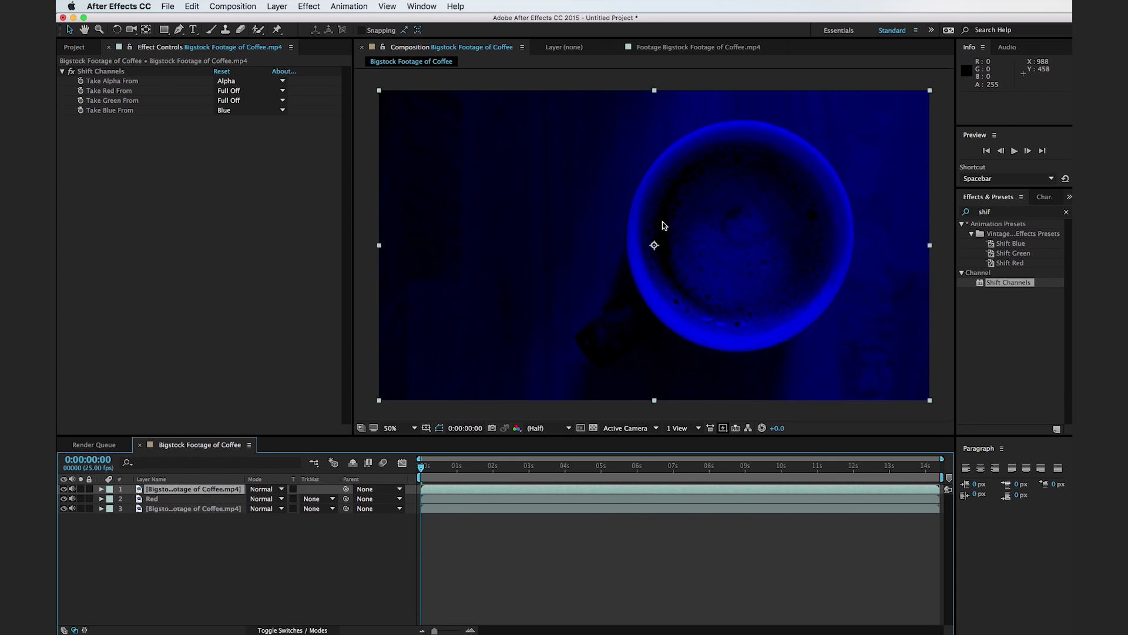
left_click(230, 490)
key("Return")
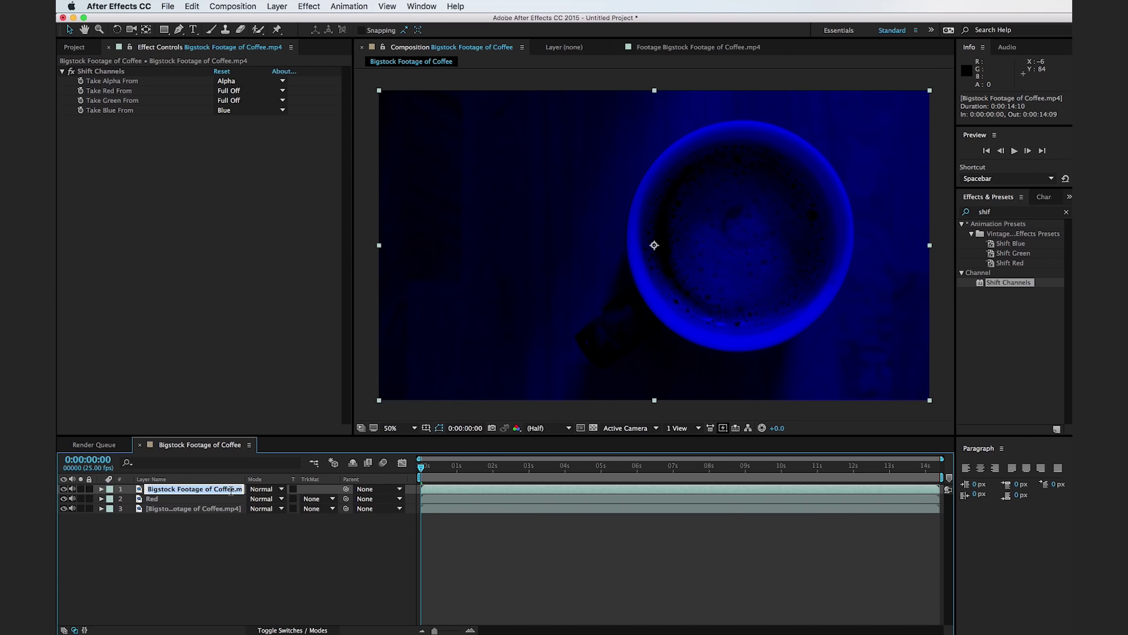
type("Blue")
left_click(226, 559)
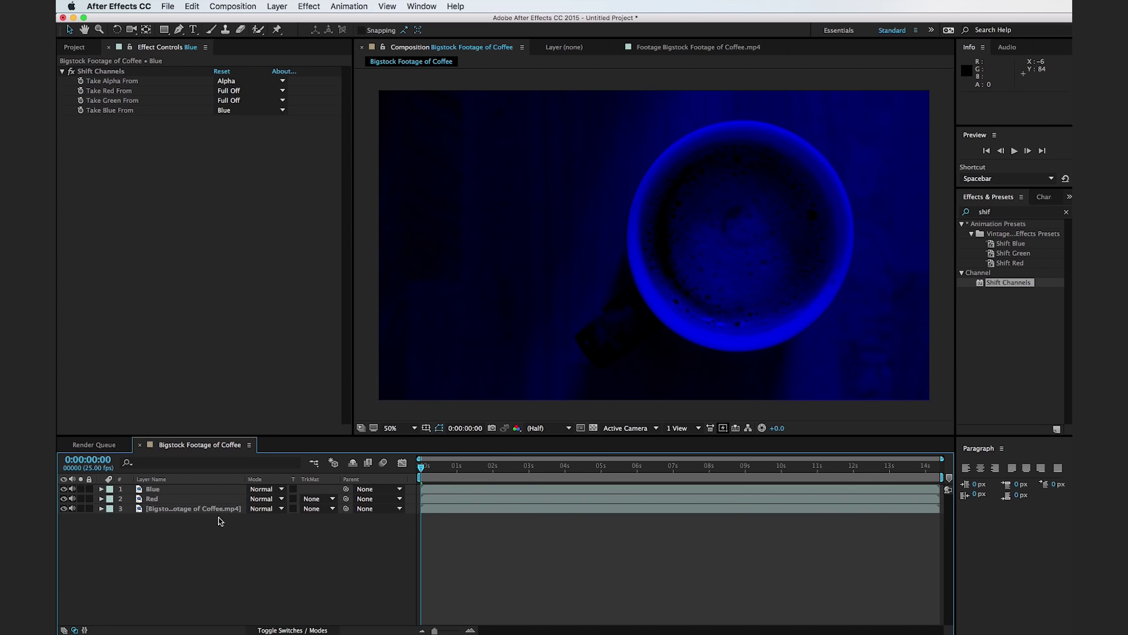
left_click(219, 509)
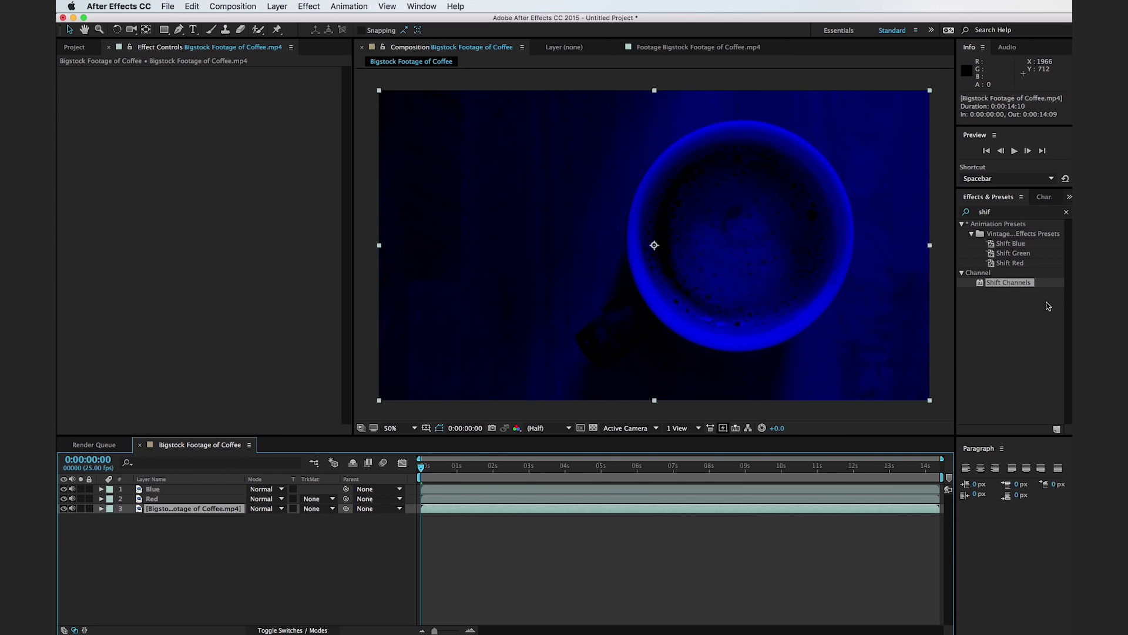
left_click_drag(1009, 283, 153, 511)
- Set the third layer's Take Blue and Take Red to Full Off, checking its green output in solo
left_click(231, 112)
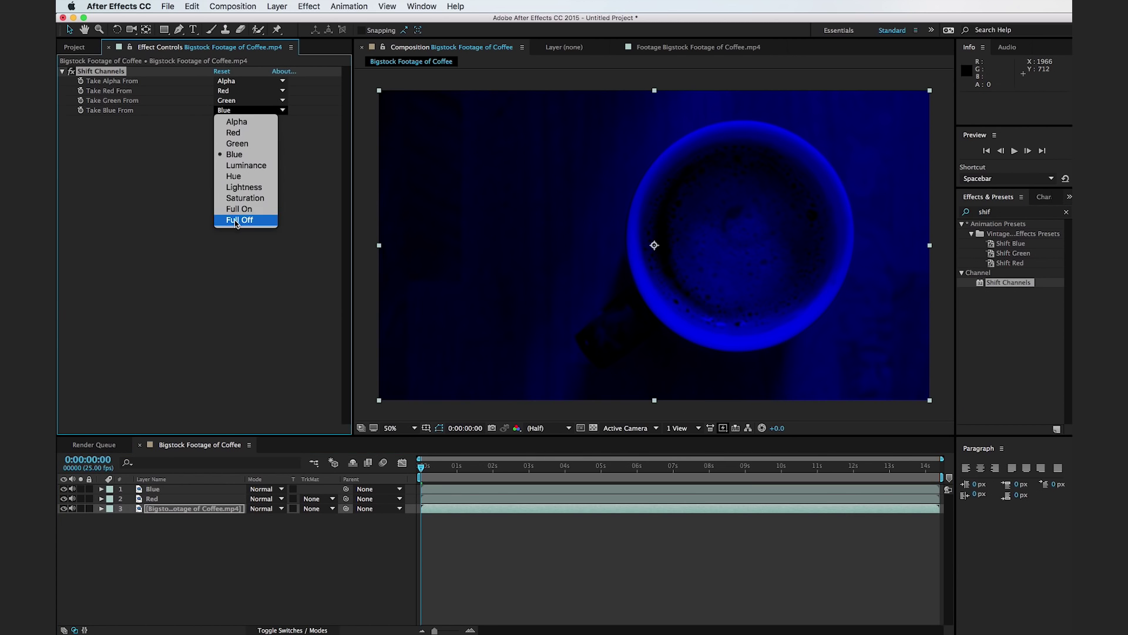
left_click(237, 222)
left_click(227, 92)
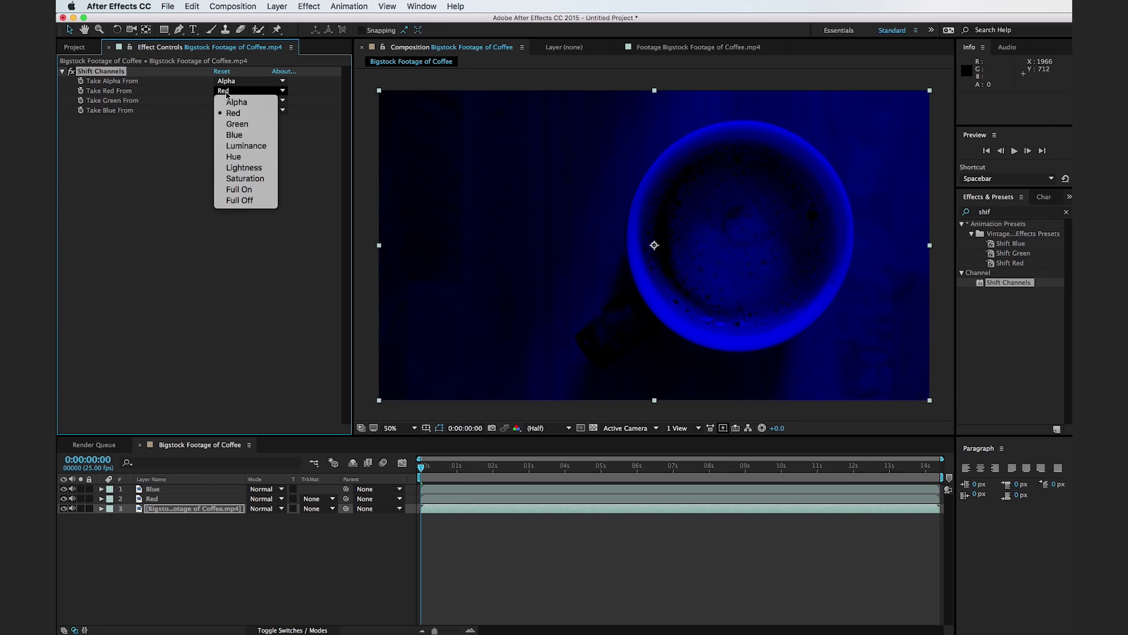
left_click(240, 201)
left_click(273, 571)
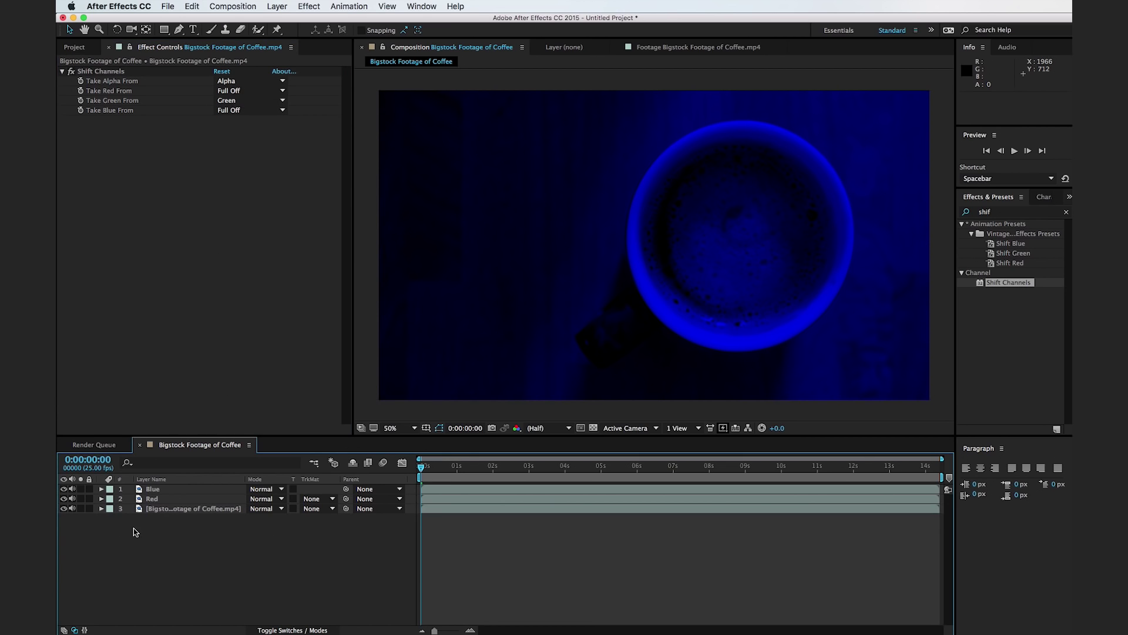
left_click(80, 508)
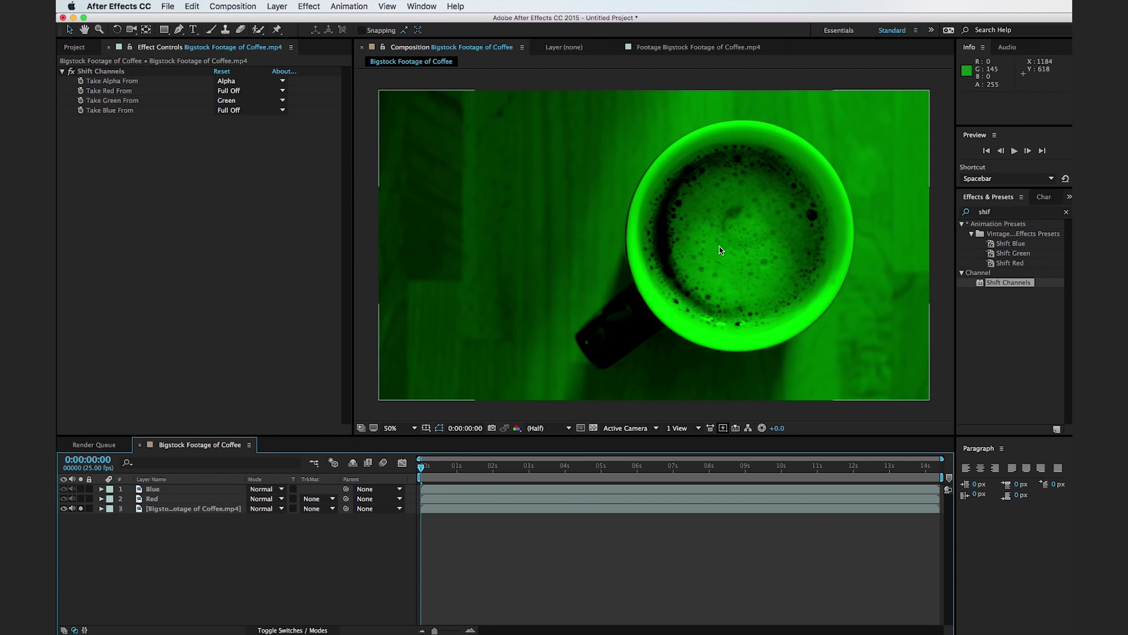
left_click(80, 509)
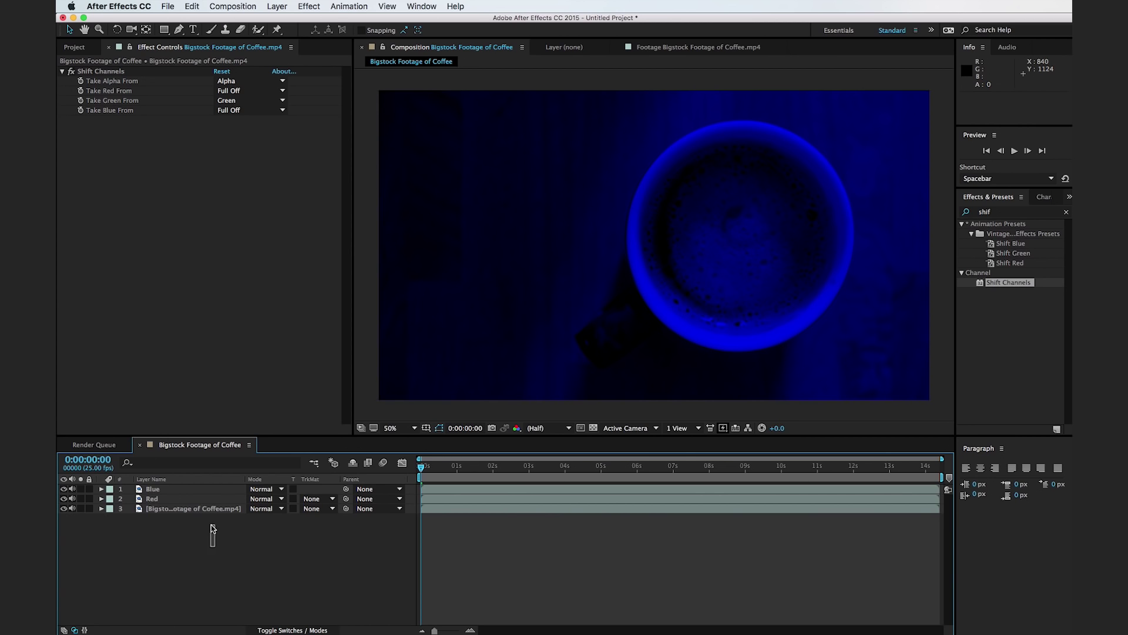
- Set all three channel layers to Add blending mode to restore full colour
left_click_drag(213, 551, 238, 482)
left_click(263, 505)
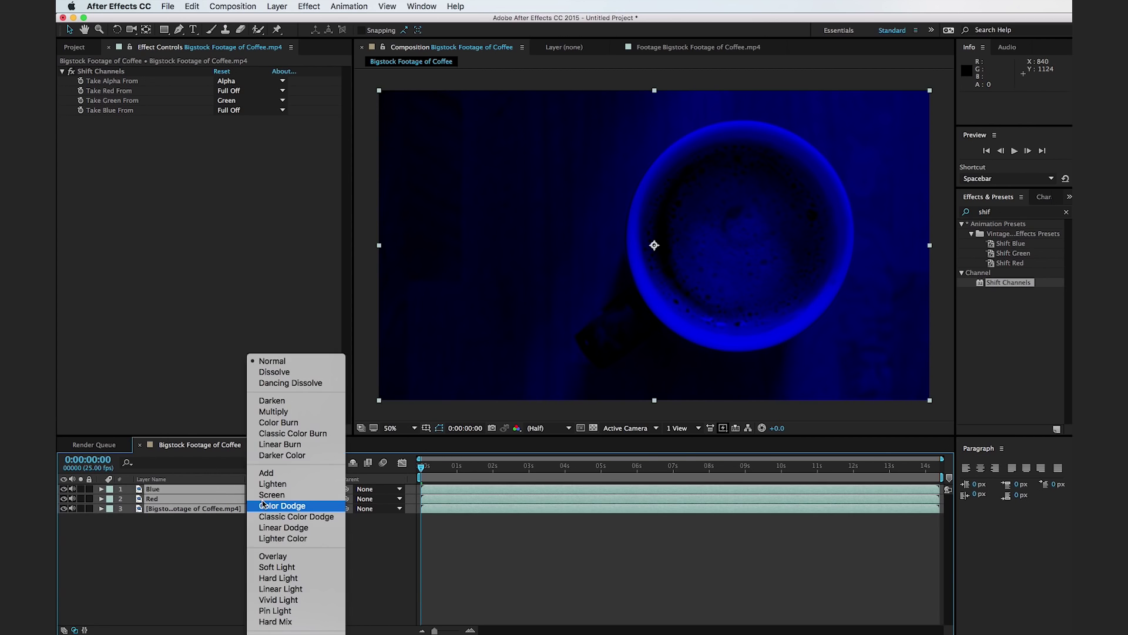
left_click(282, 474)
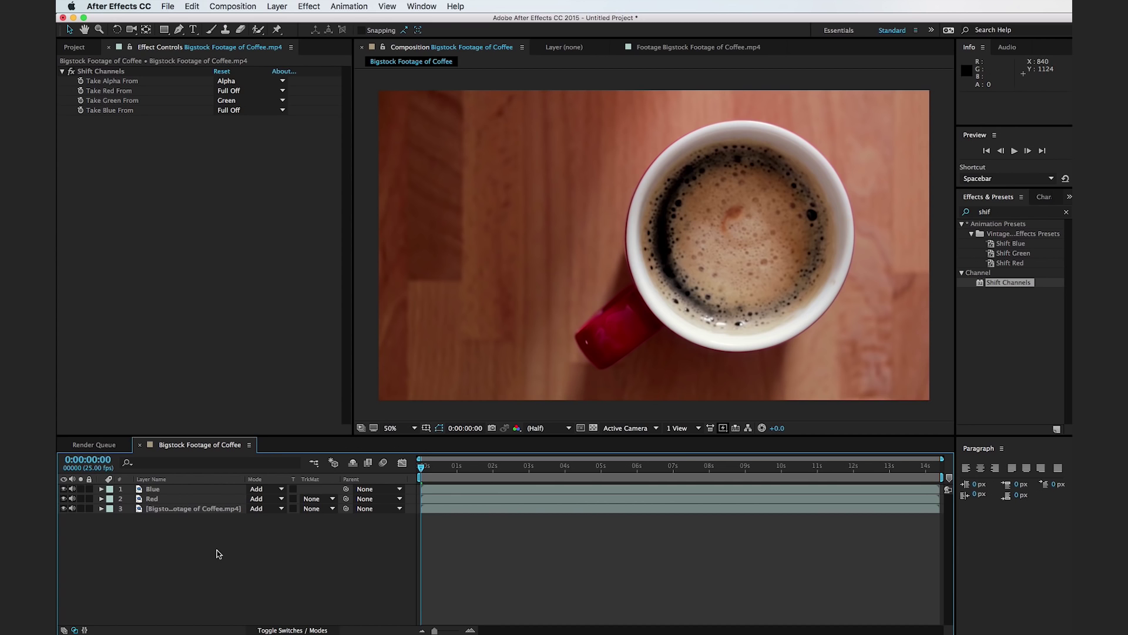
left_click_drag(219, 553, 213, 485)
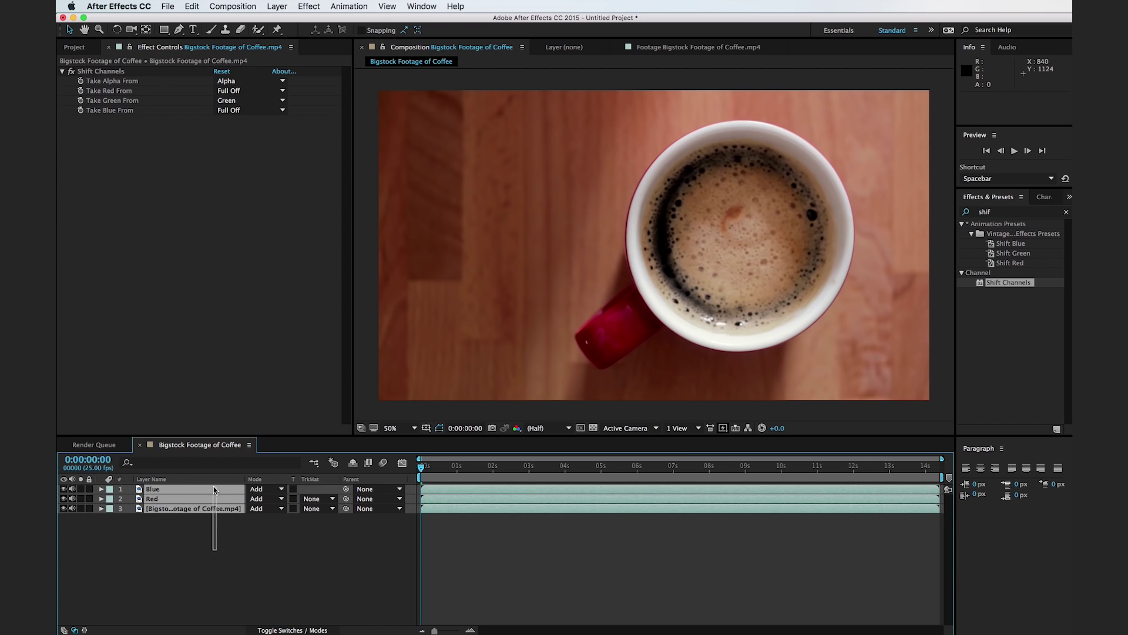
left_click(255, 547)
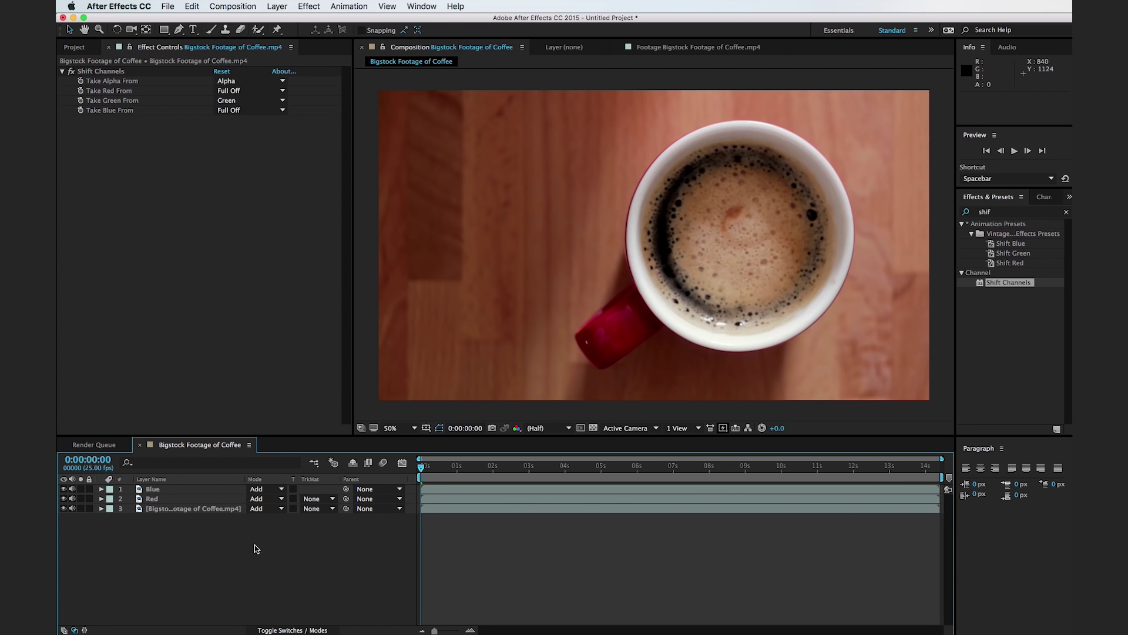
- Rename the third layer to 'Green'
left_click(222, 509)
key("Return")
type("Green")
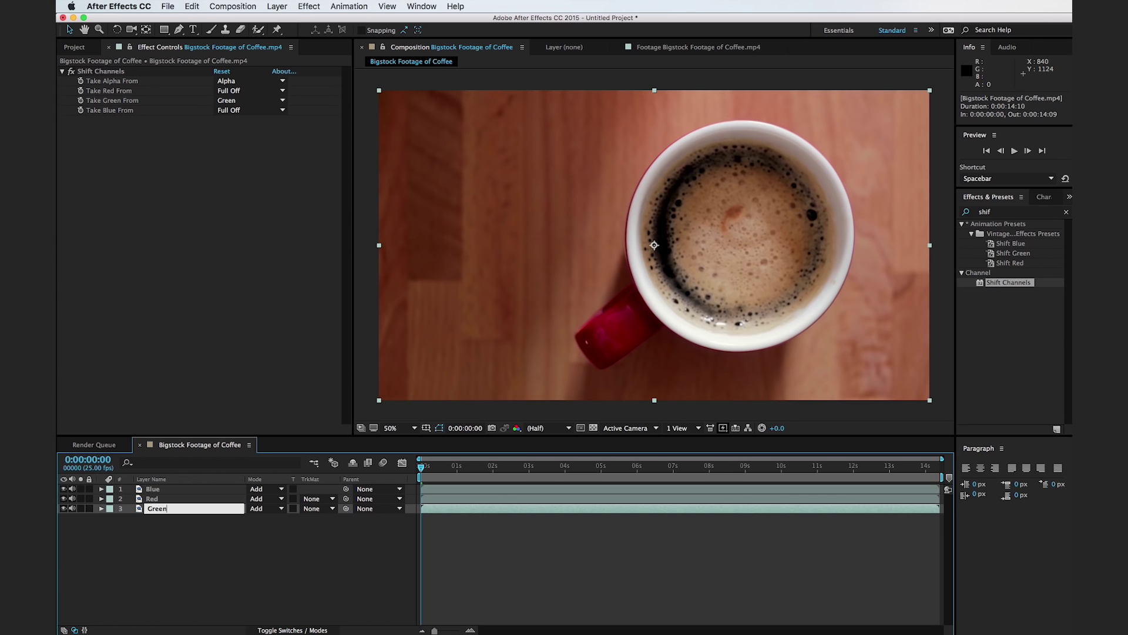
left_click(248, 547)
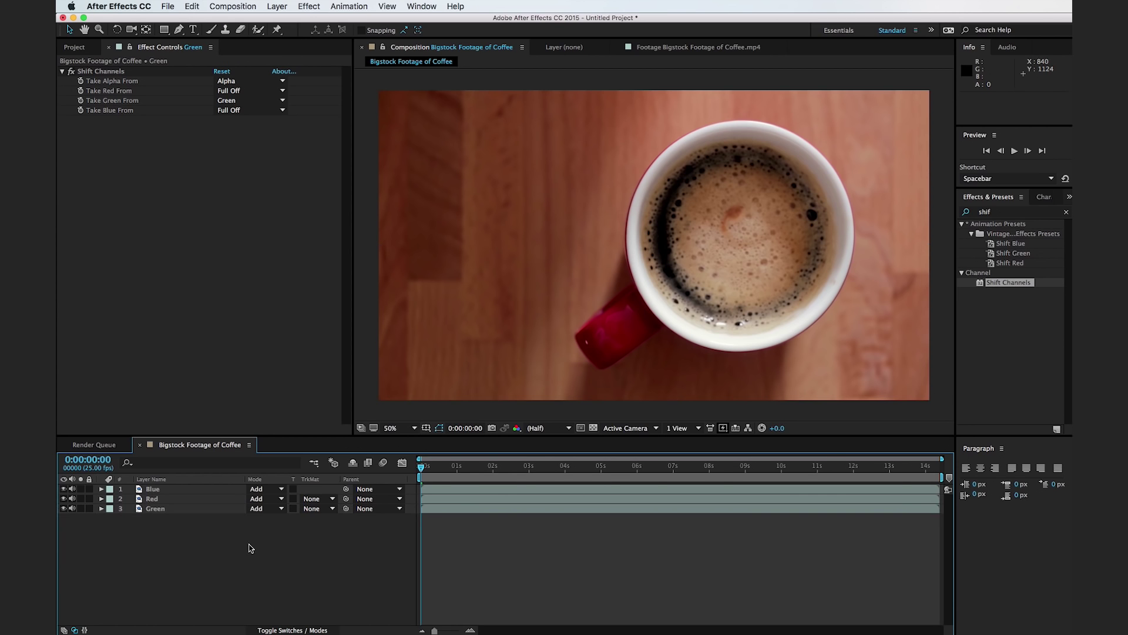
- Apply Radial Blur to the Blue layer and switch its Type from Spin to Zoom, amount 10
double_click(1004, 212)
type("radial")
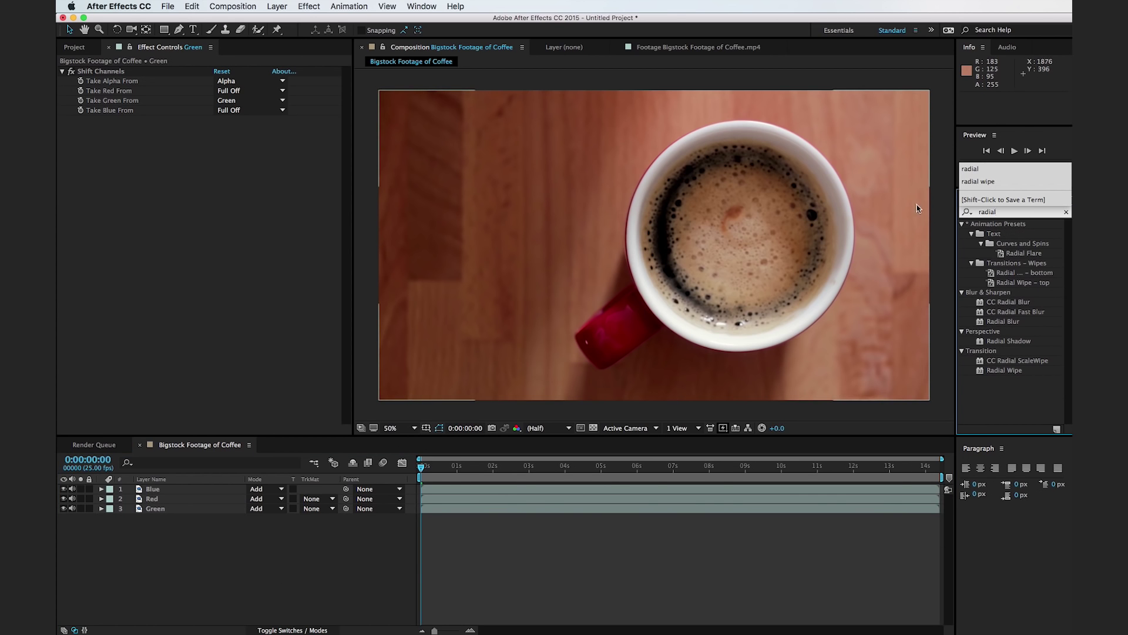
left_click_drag(1004, 322, 174, 493)
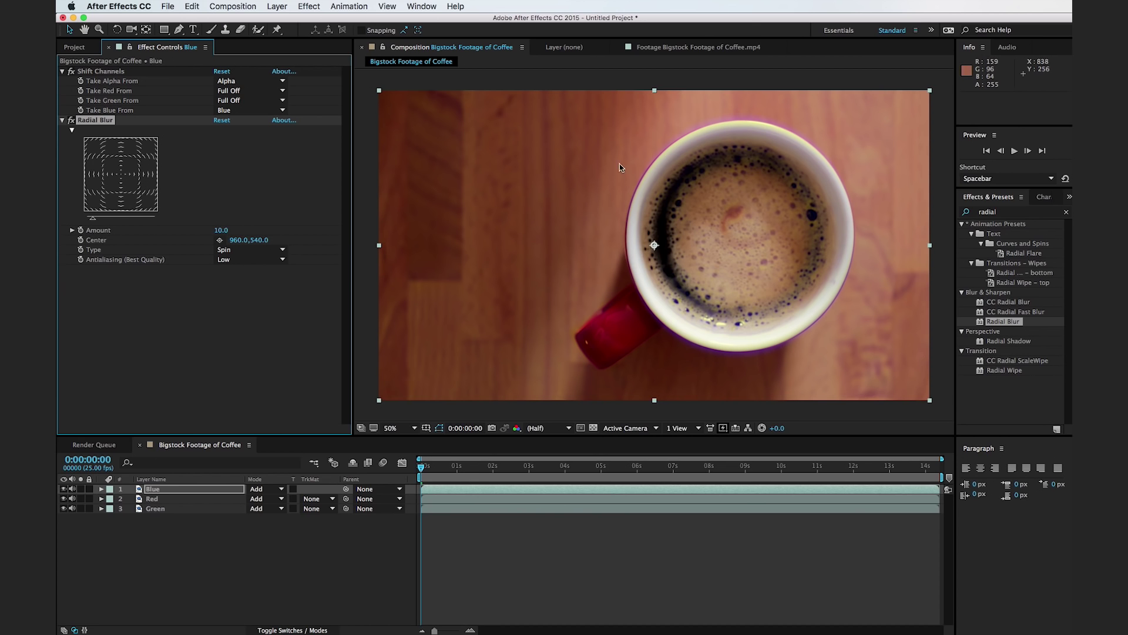
left_click(247, 249)
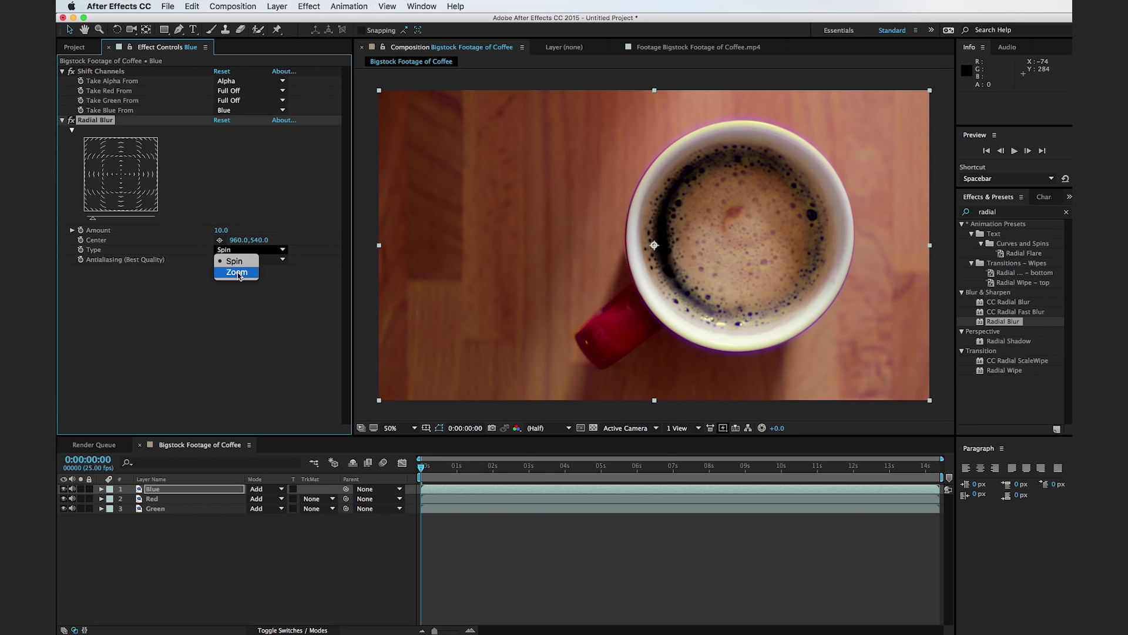
left_click(239, 269)
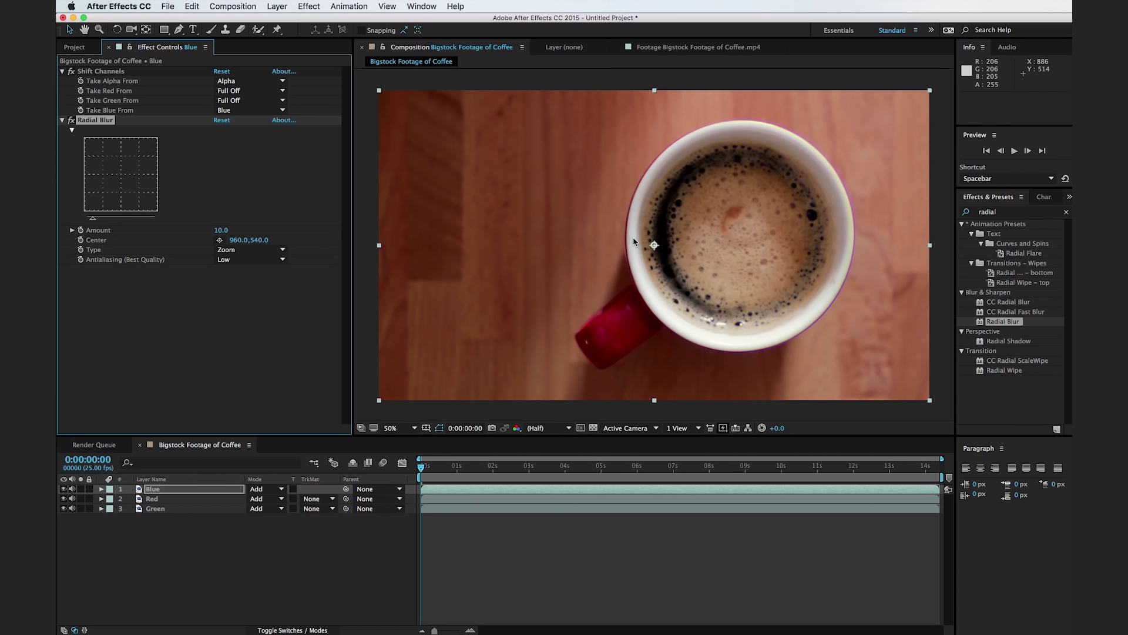
left_click(949, 377)
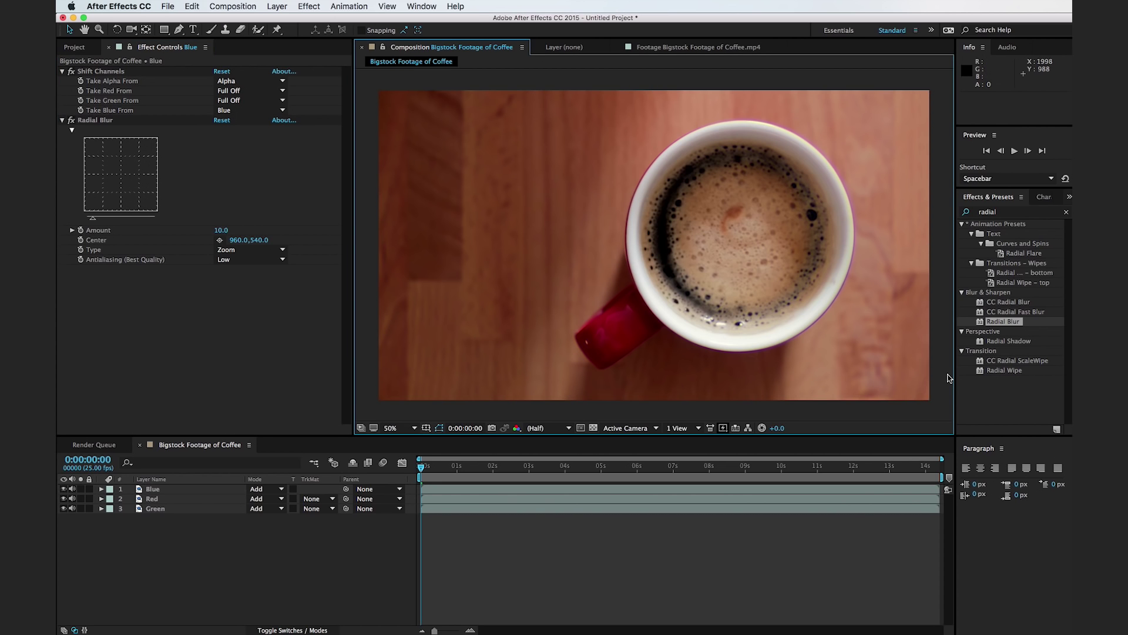
- Add a new adjustment layer on top carrying Brightness & Contrast
left_click(286, 4)
mouse_move(284, 22)
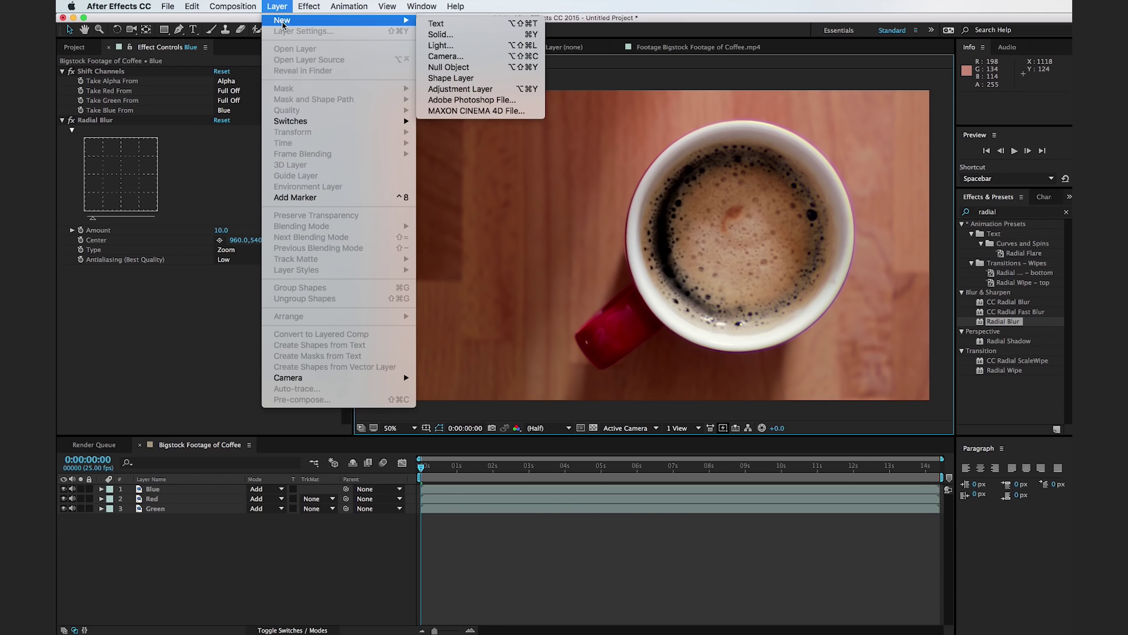
left_click(471, 89)
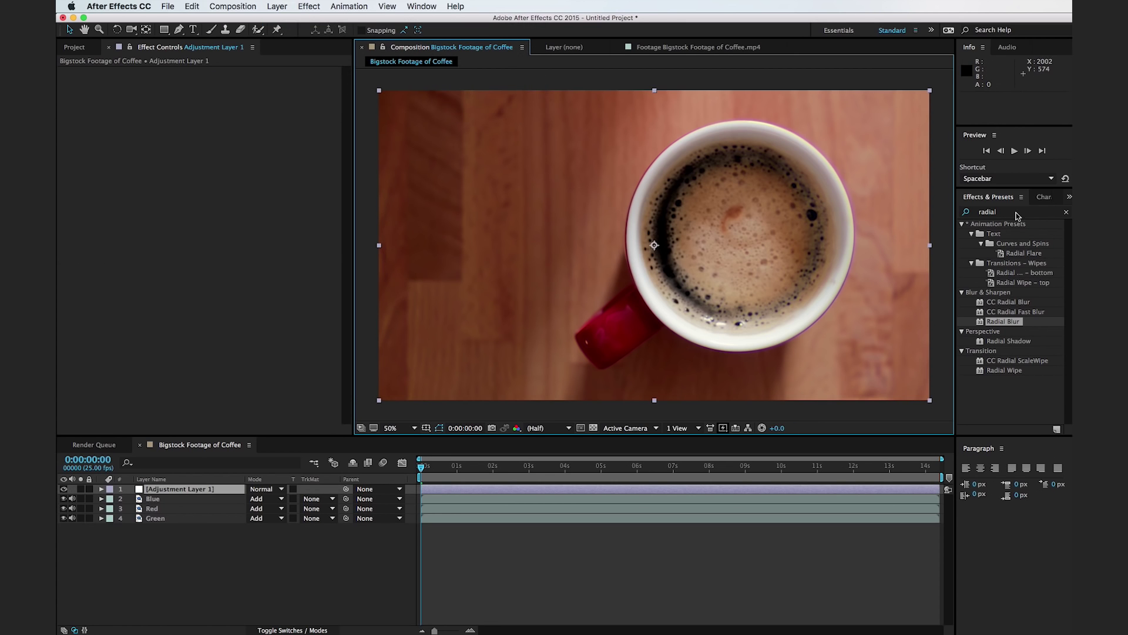
double_click(1017, 213)
type("bright")
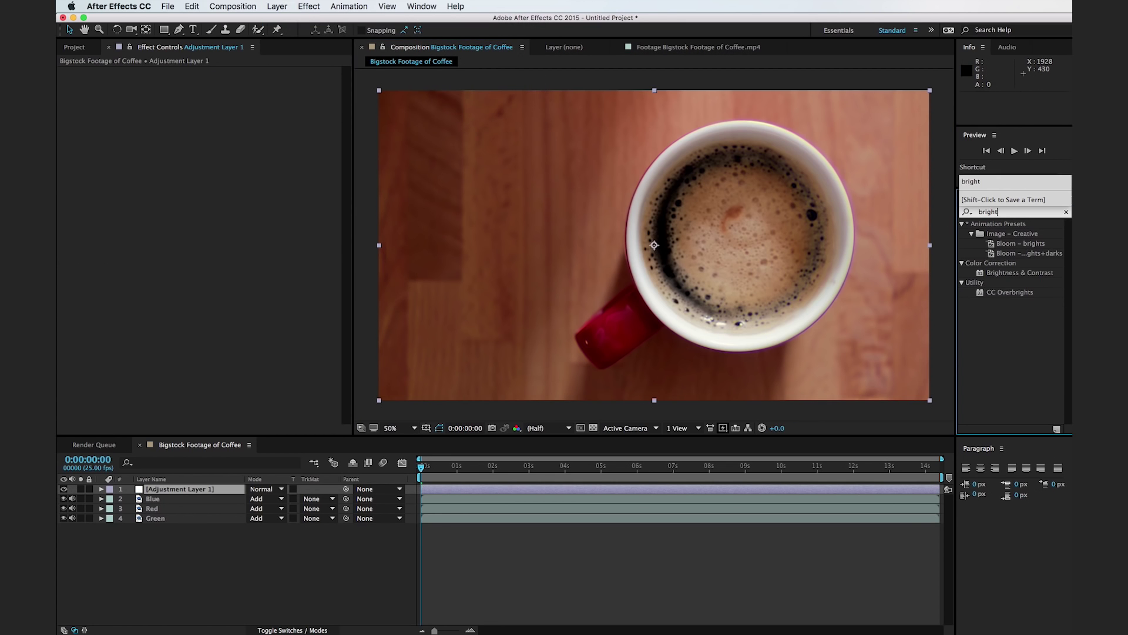
left_click_drag(1005, 278, 559, 490)
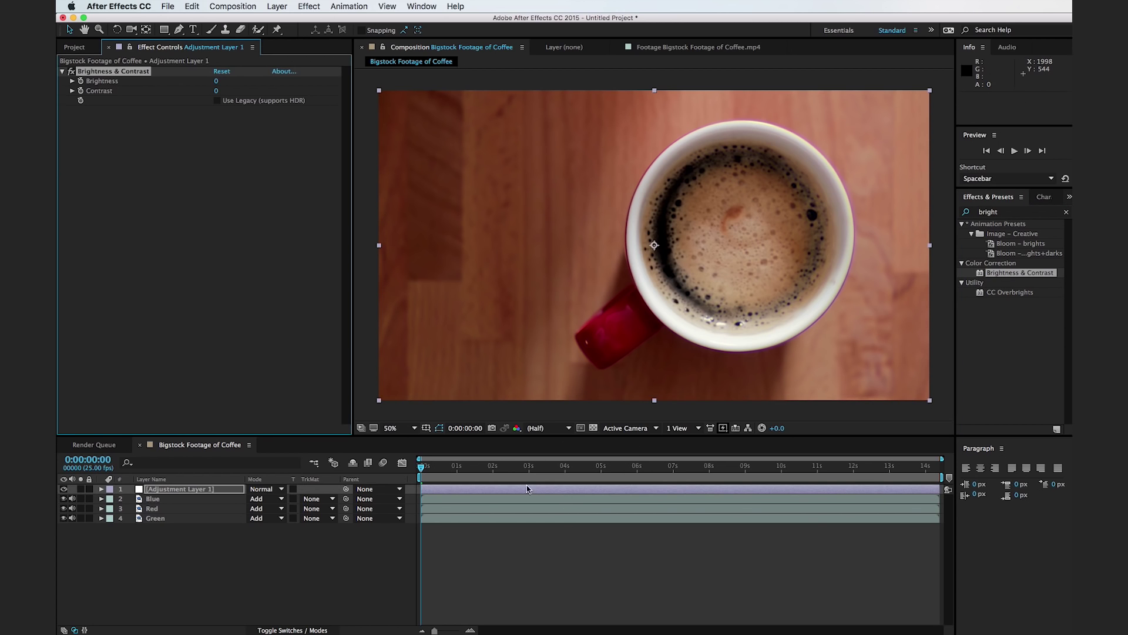
- Rename the adjustment layer to 'Color'
left_click(230, 491)
key("Return")
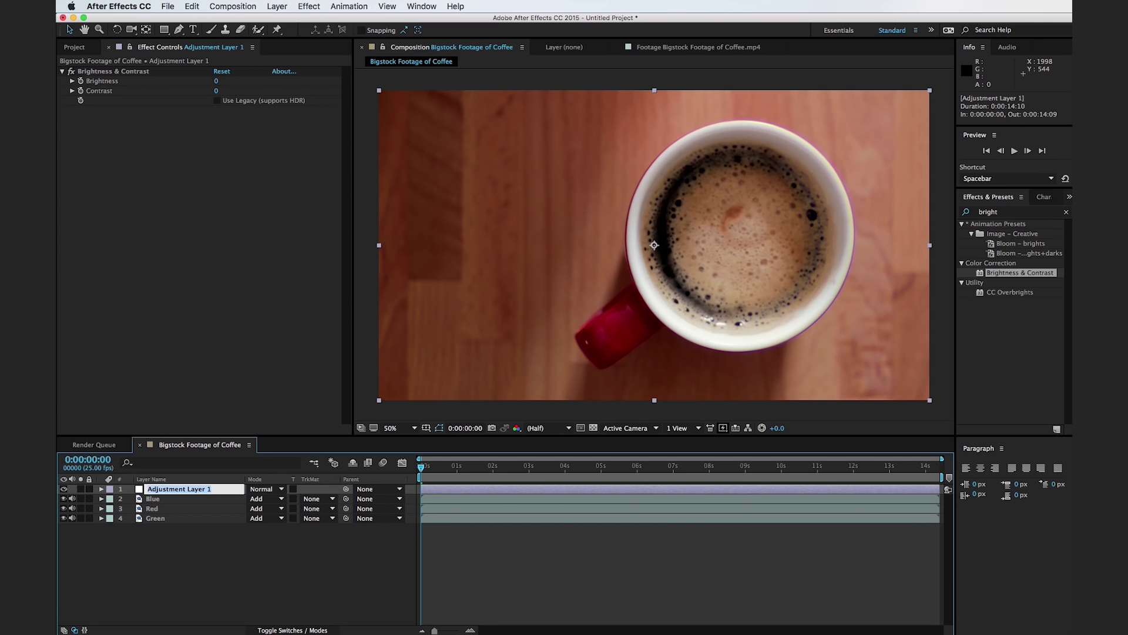
type("Ca")
left_click(241, 574)
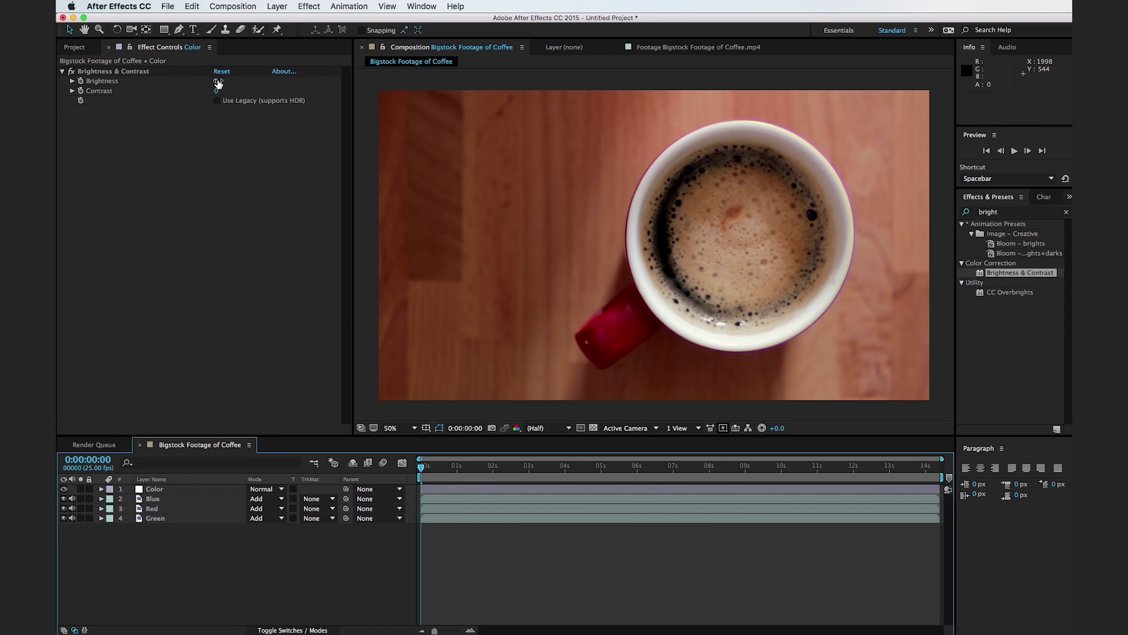
- Drive Brightness with a wiggle(5,1) expression and scrub the timeline to preview the flicker
left_click(81, 83, "alt")
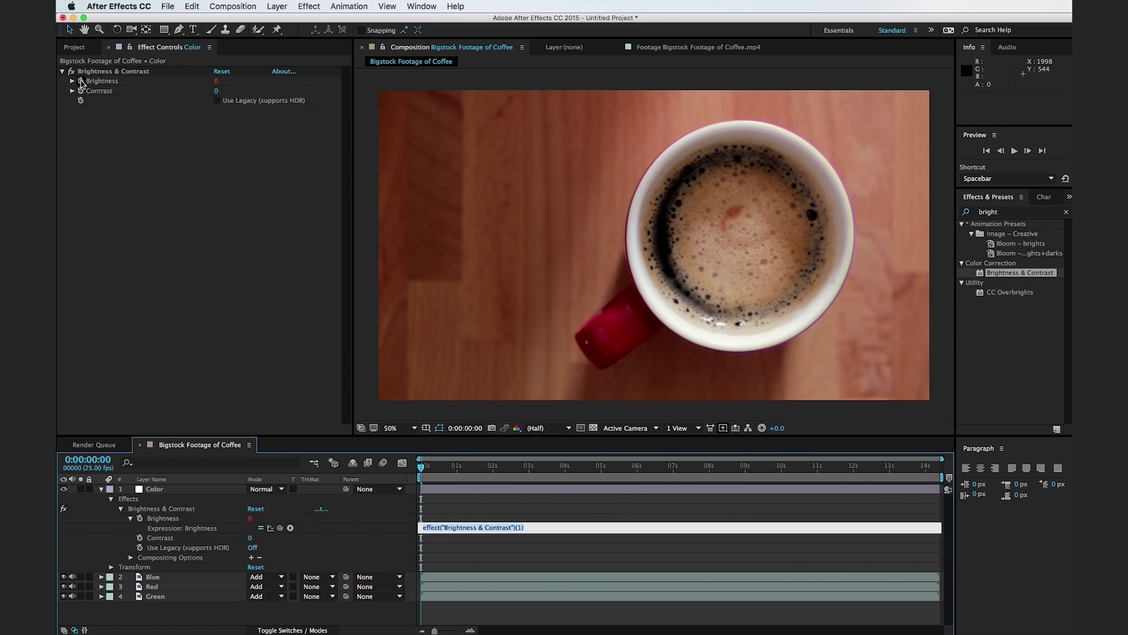
type("wiggle(5,")
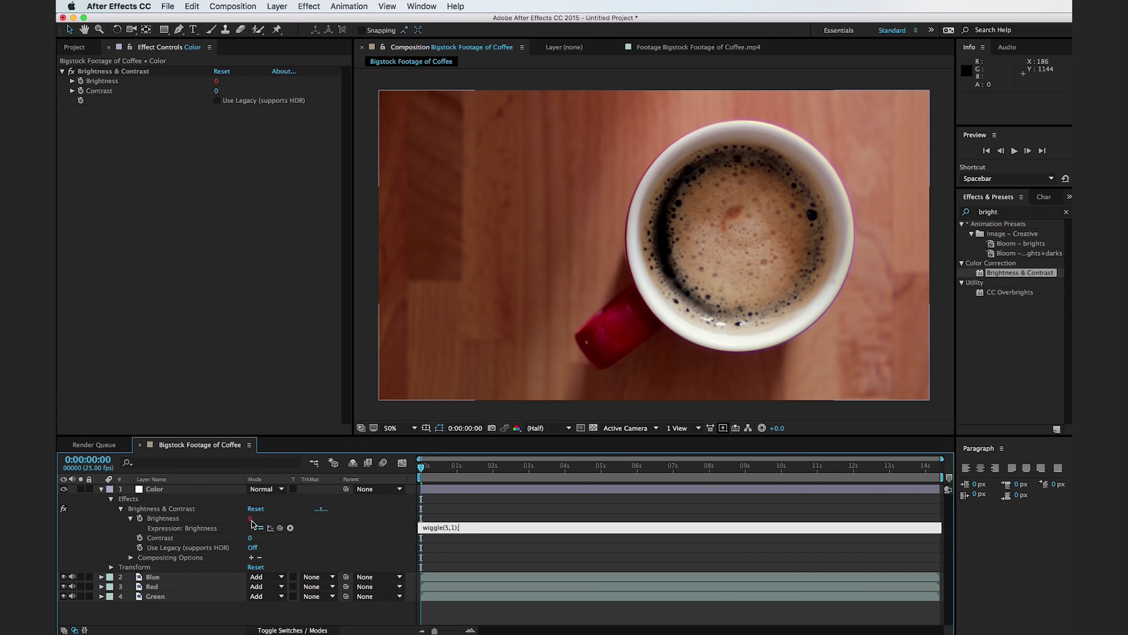
left_click(477, 545)
left_click(425, 470)
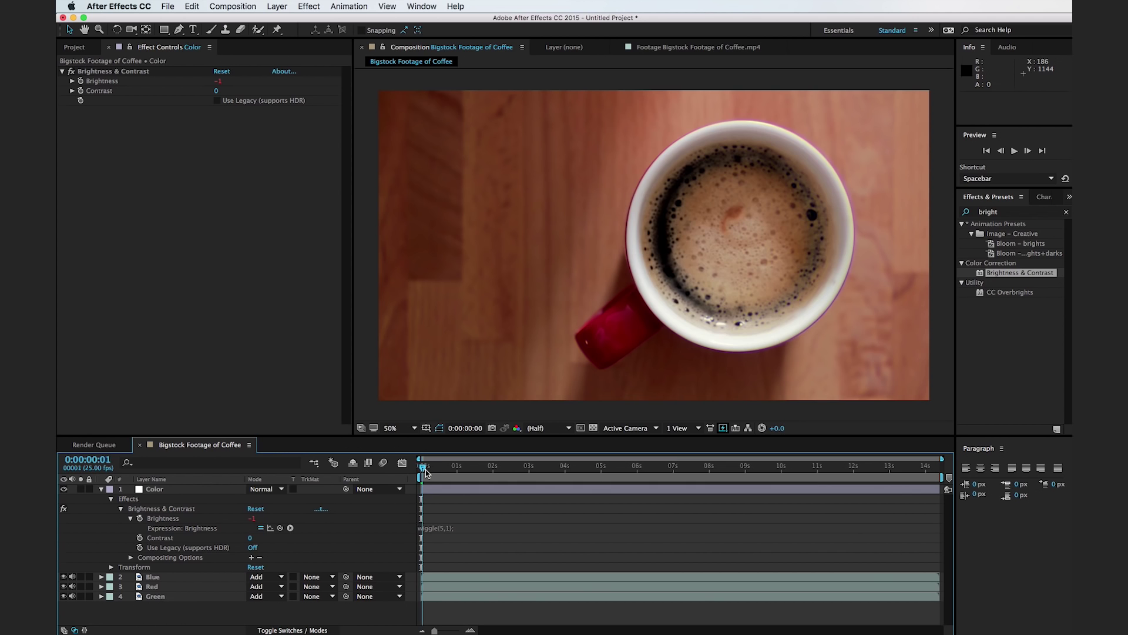
mouse_move(425, 470)
left_mouse_down()
mouse_move(495, 474)
mouse_move(410, 477)
left_mouse_up()
- Add Curves to the Color layer, raising the black point and lowering the white point
left_click(1023, 214)
type("curves")
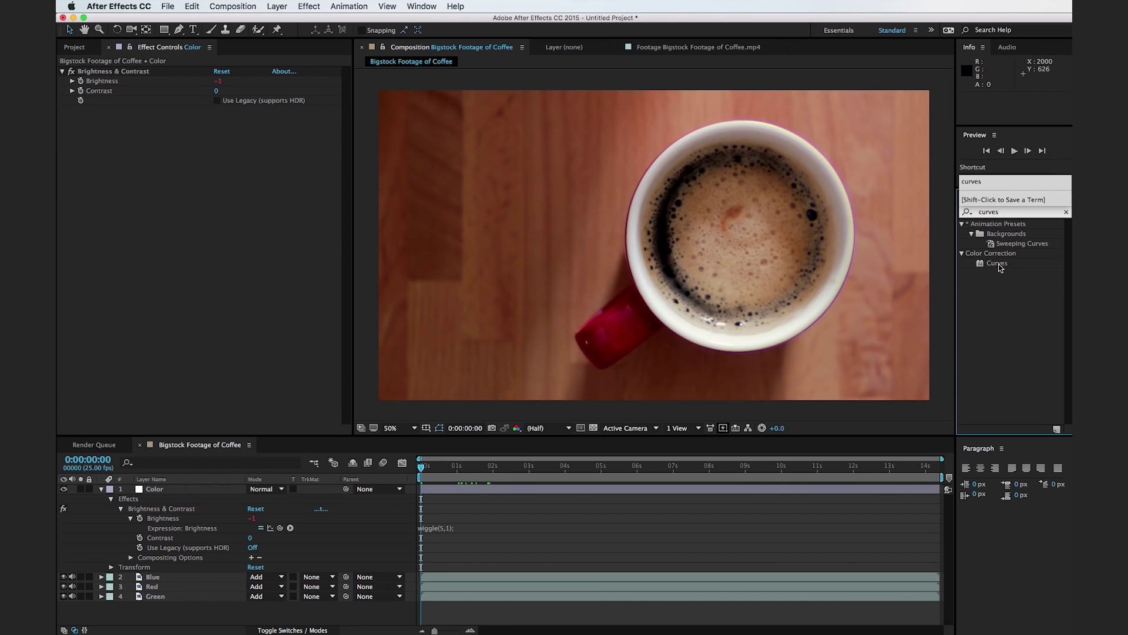
left_click_drag(1001, 268, 213, 493)
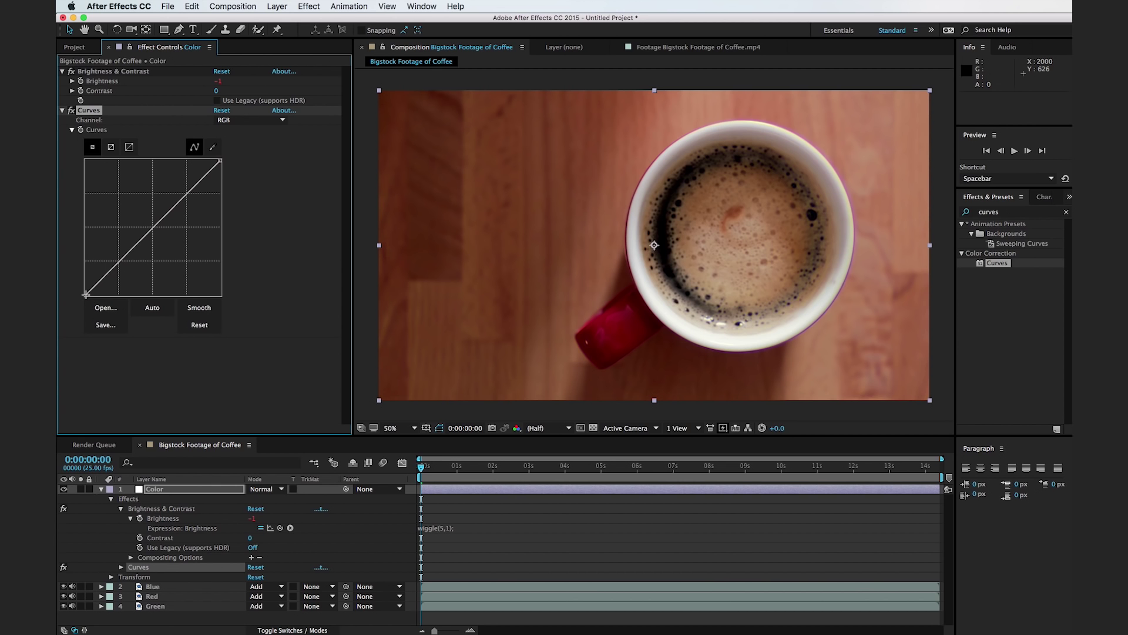
left_click_drag(85, 294, 113, 275)
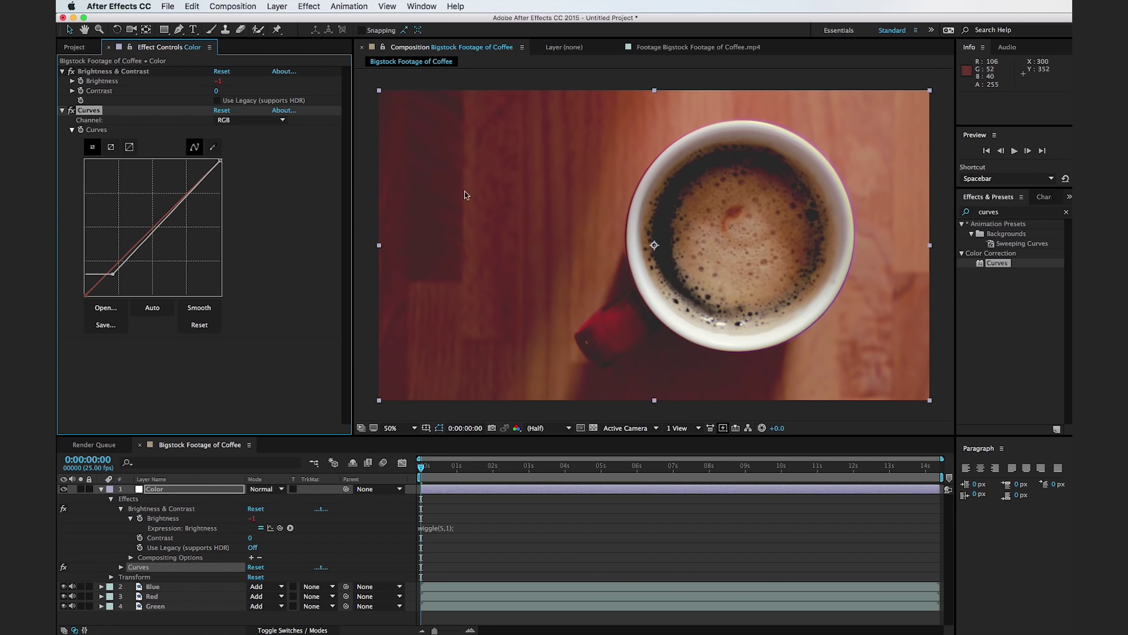
left_click_drag(220, 160, 198, 182)
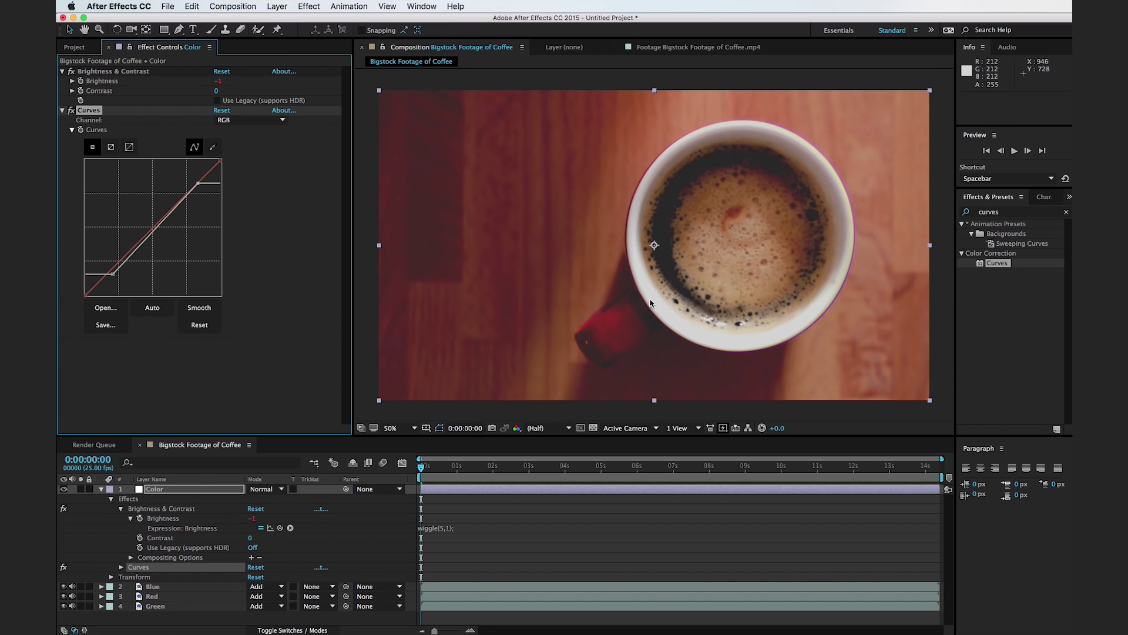
- Apply Vibrance to the Color layer with Vibrance set to -10
left_click(1017, 213)
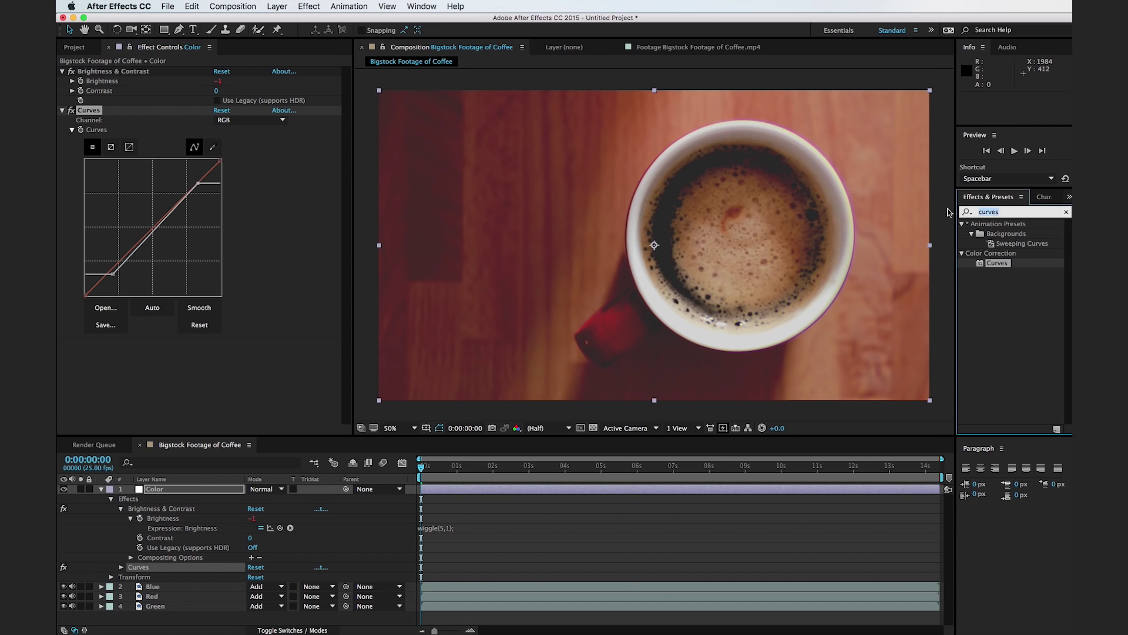
type("Viba")
key("BackSpace")
type("r")
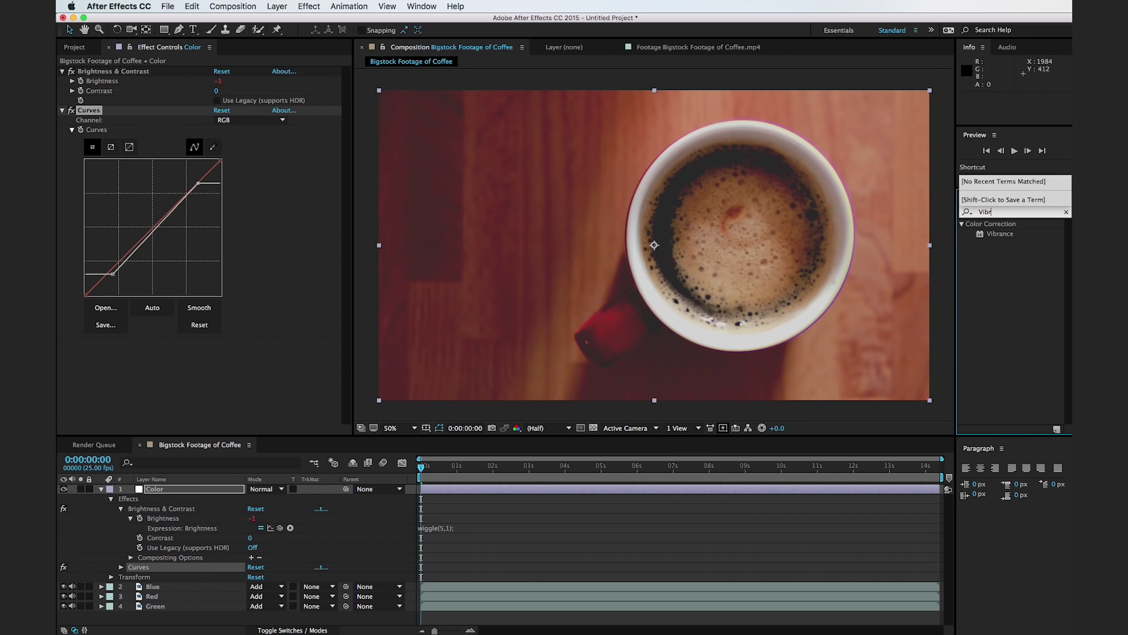
left_click_drag(991, 235, 296, 365)
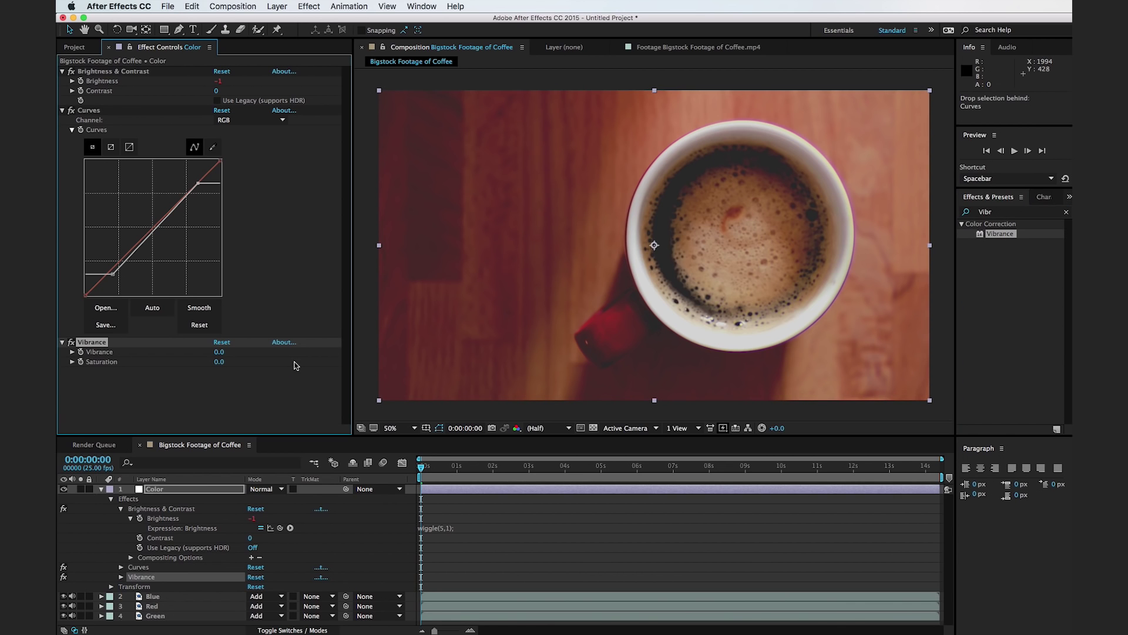
left_click(219, 352)
left_click(364, 348)
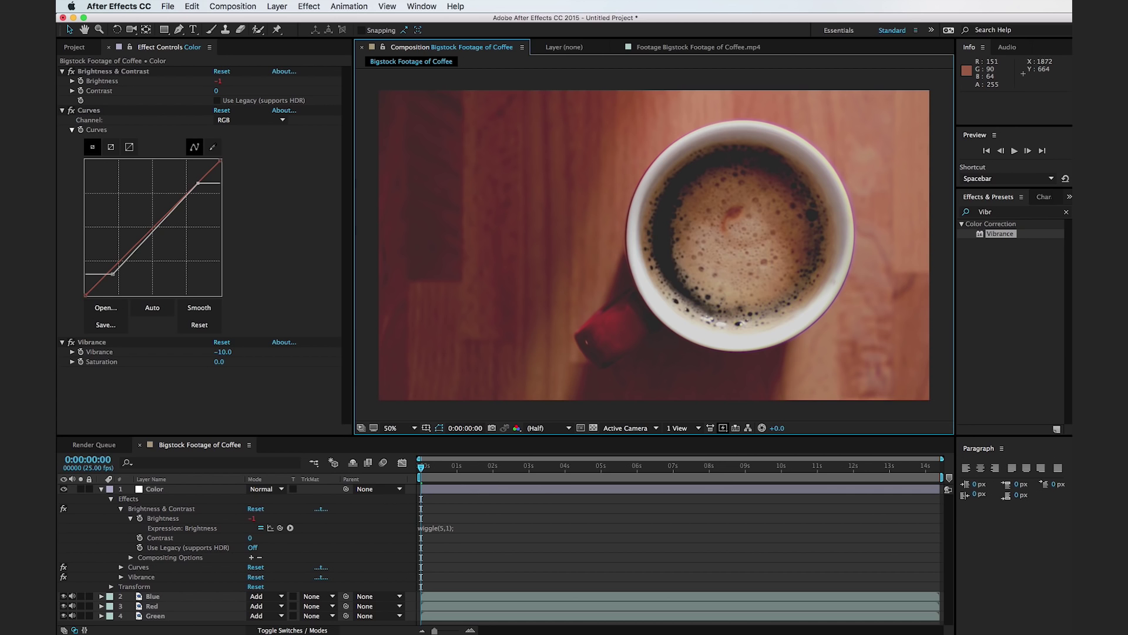
- Add Fast Blur below Vibrance with a Blurriness of 2.0
left_click(999, 212)
type("fast")
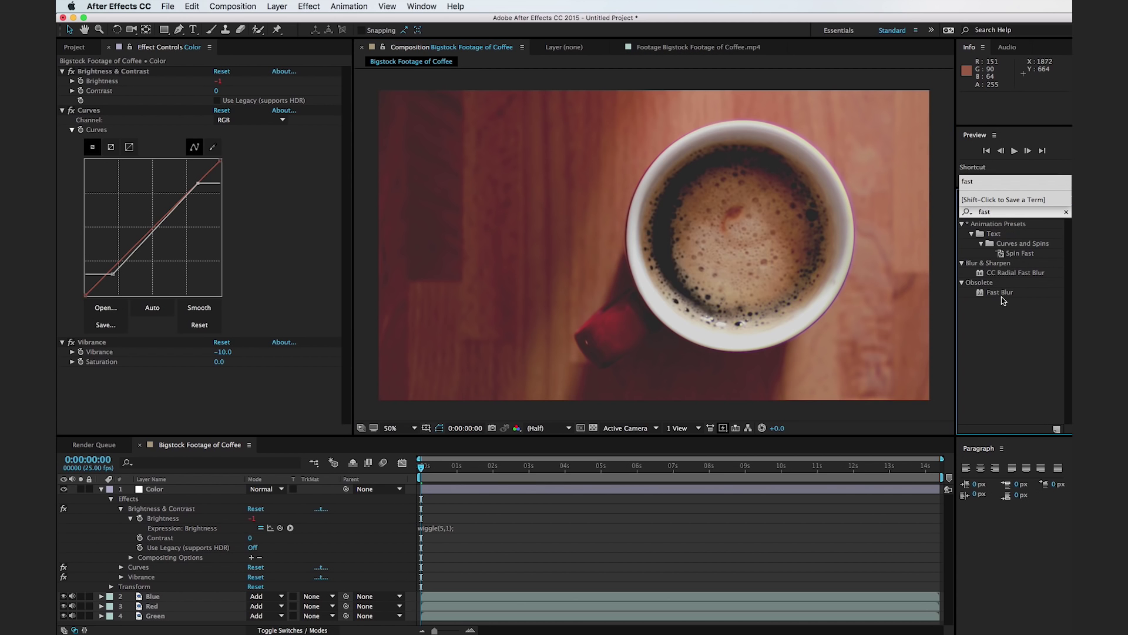
left_click_drag(1000, 292, 279, 395)
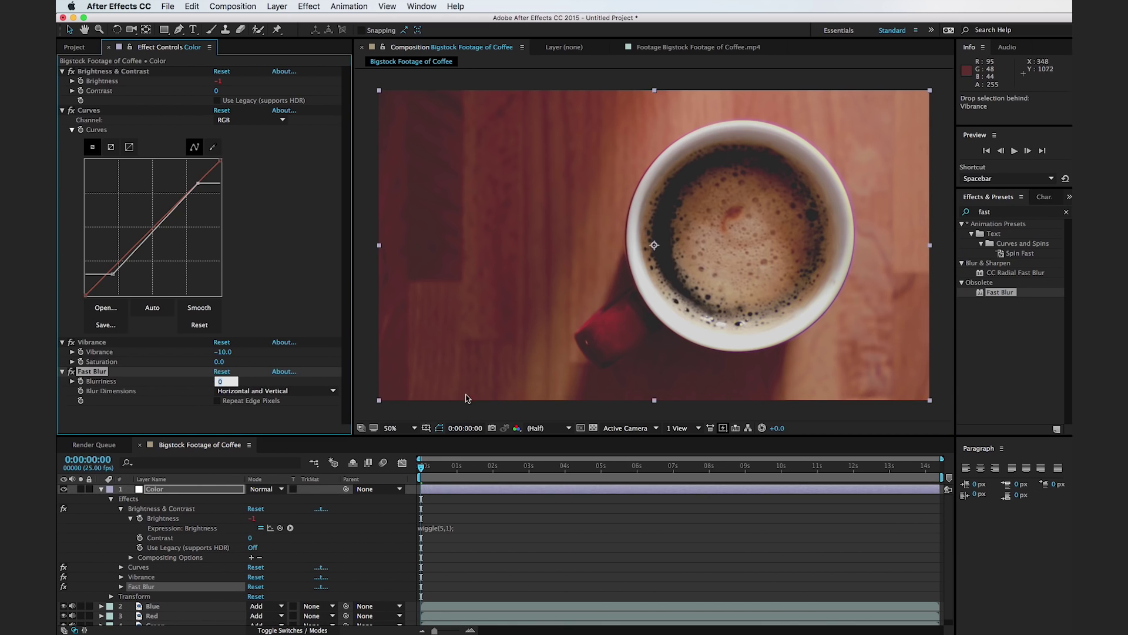
type("2")
left_click(279, 416)
- Zoom in past 100% and pan around the cup's rim to inspect the blur
key("slash")
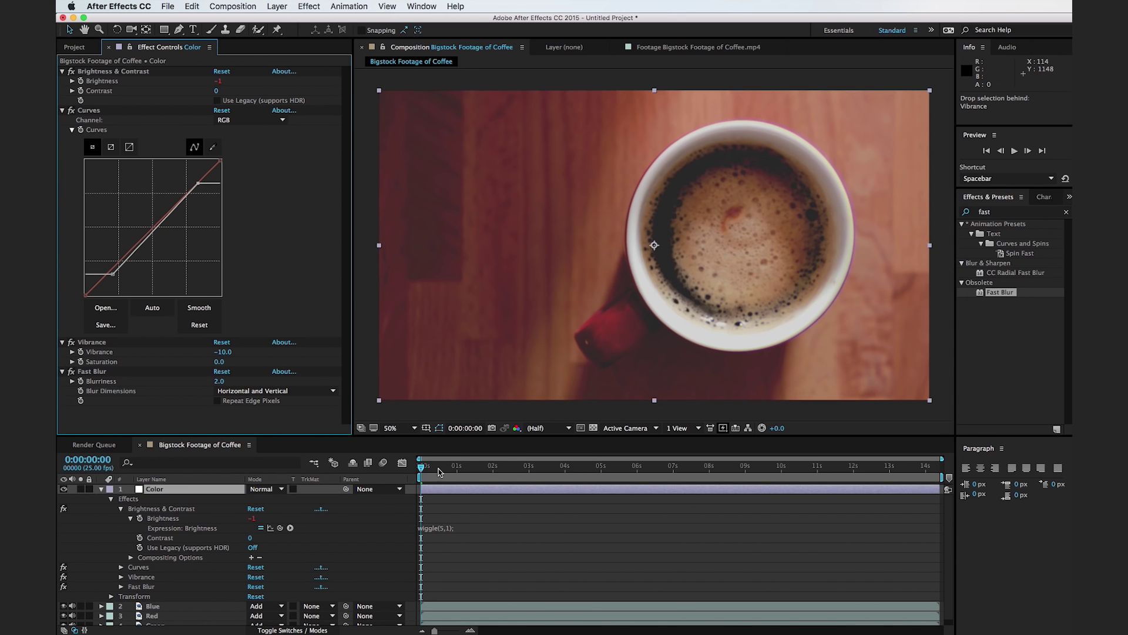
key("period")
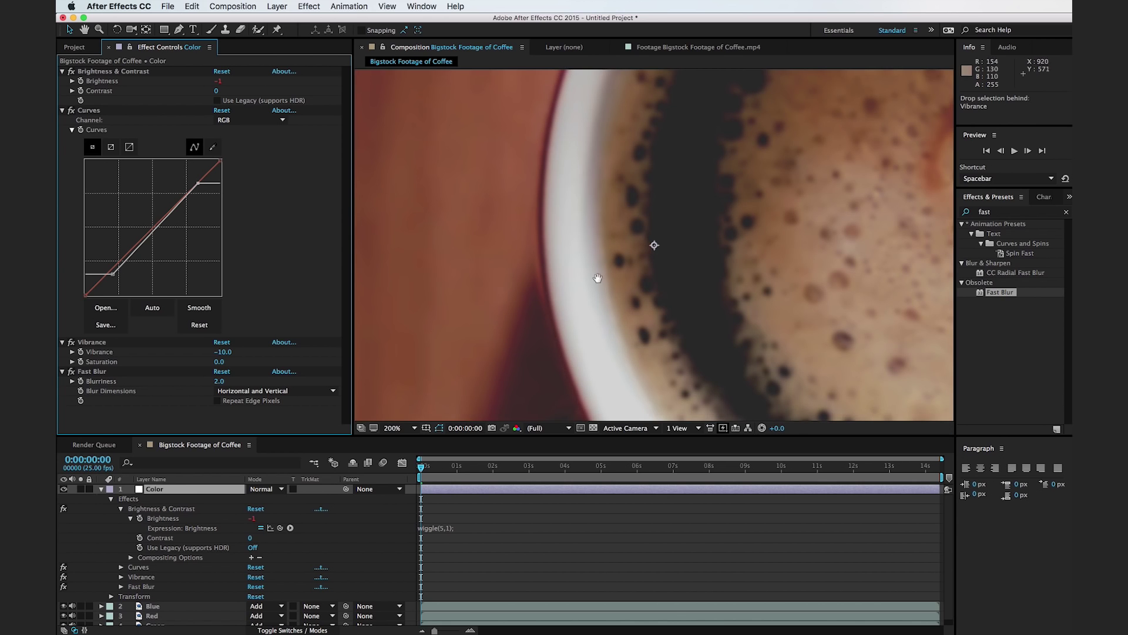
key("h")
left_click_drag(597, 277, 654, 375)
key("v")
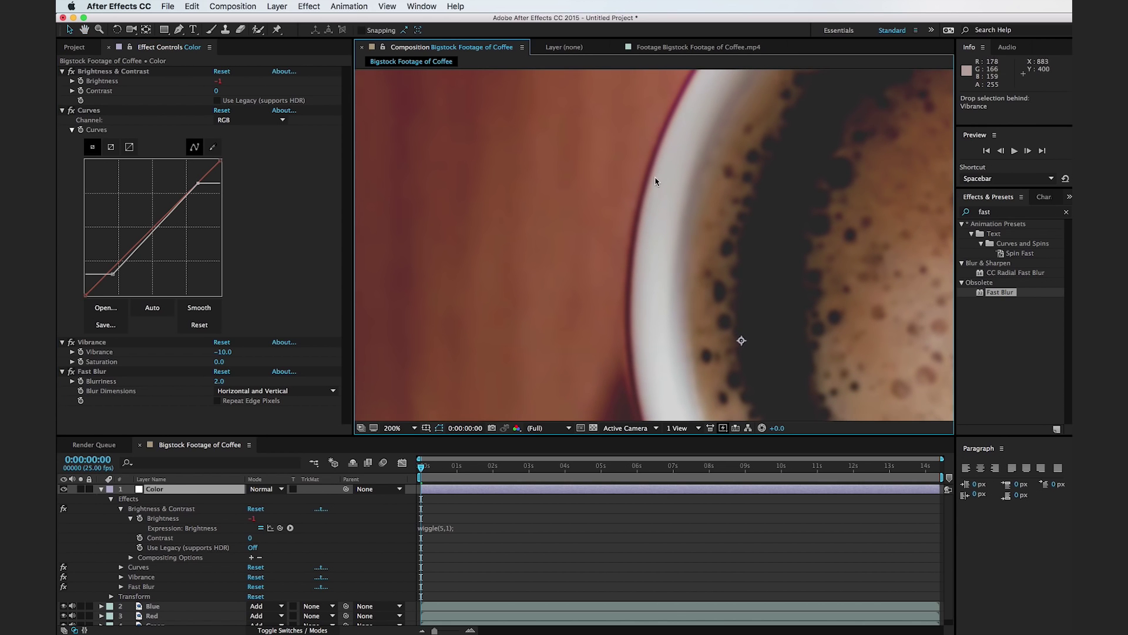
key("h")
left_click_drag(643, 303, 524, 159)
key("v")
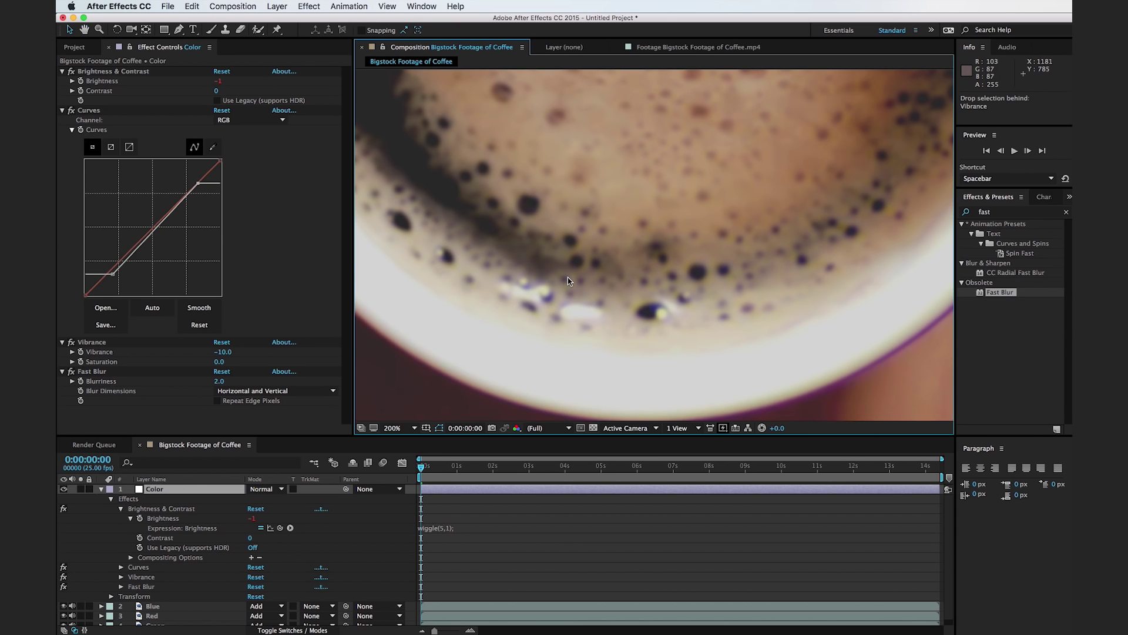
- Zoom back out and pan so the coffee footage fills the viewer
scroll(568, 280, "down", 1)
key("h")
left_click_drag(706, 247, 611, 317)
left_click_drag(769, 264, 881, 282)
key("v")
left_click_drag(686, 317, 705, 247)
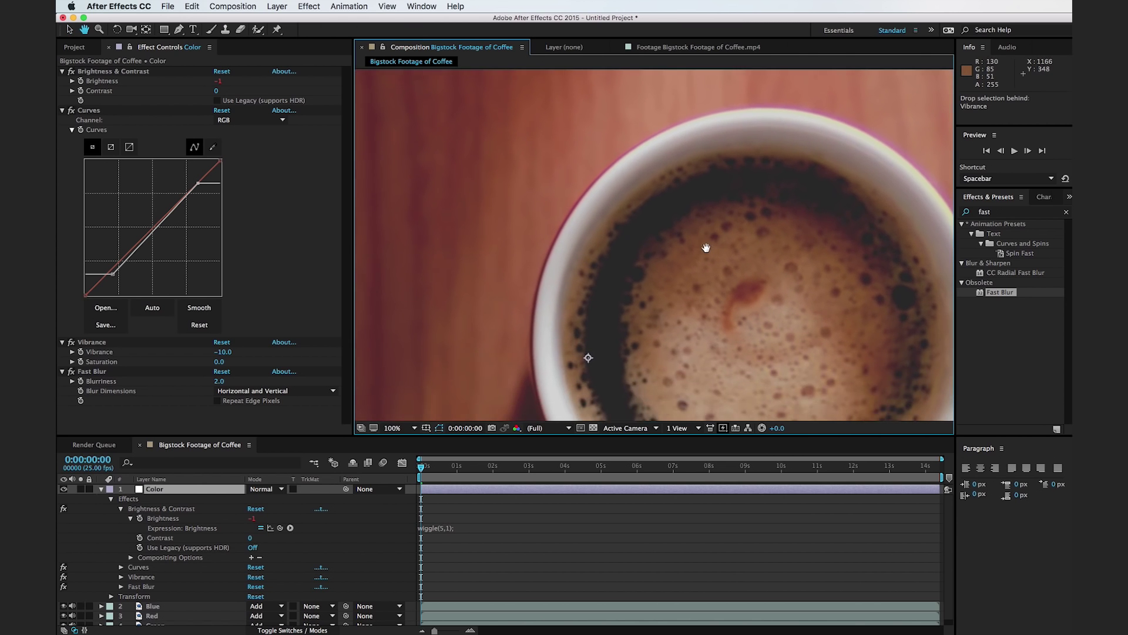
scroll(707, 251, "down", 4)
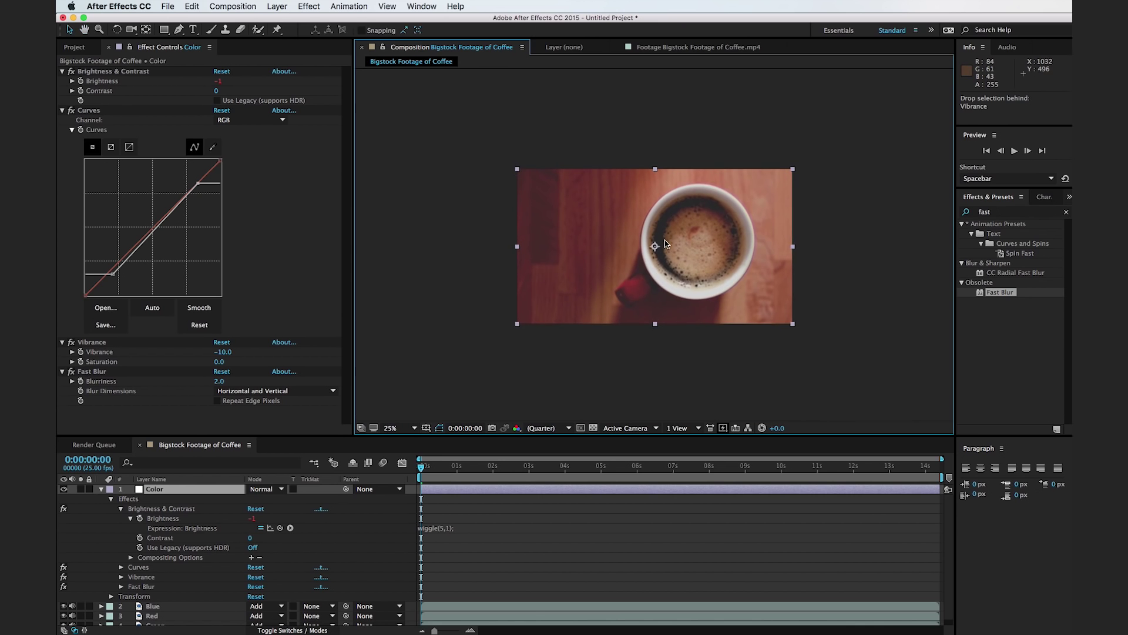
scroll(654, 247, "up", 2)
left_click(978, 213)
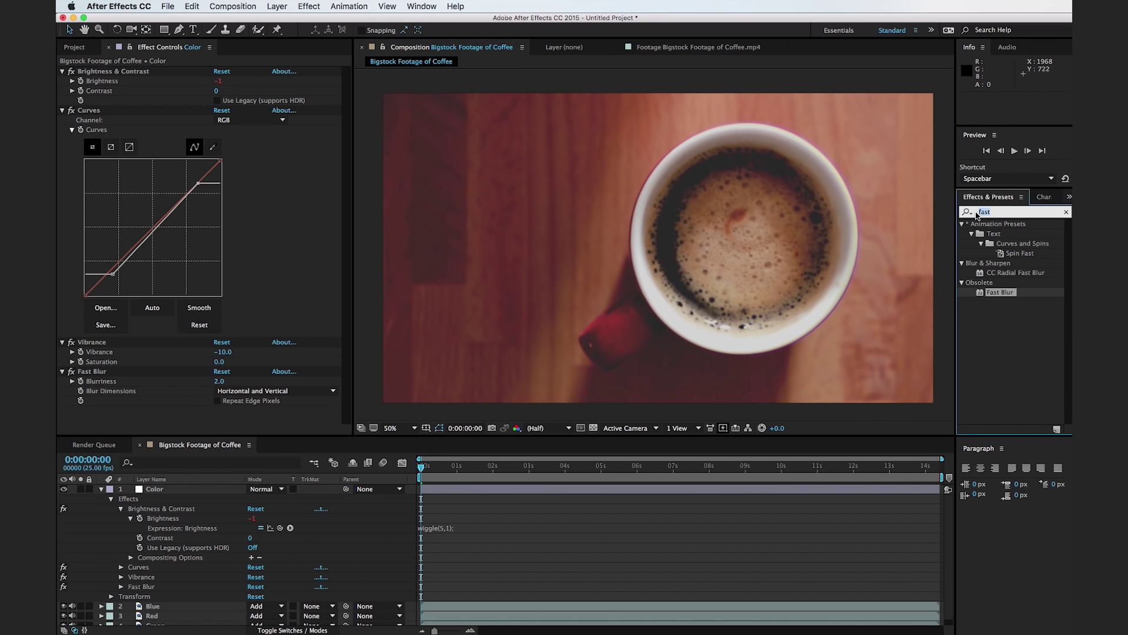
- Apply Add Grain below Fast Blur on the Color layer and set Viewing Mode to Final Output
type("grain")
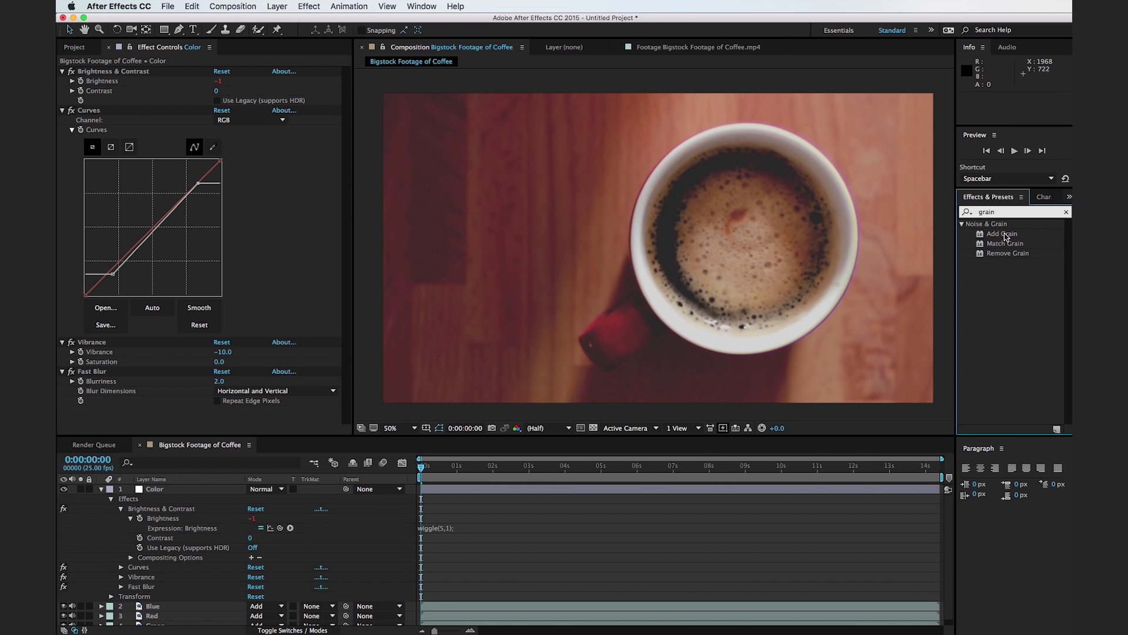
left_click_drag(1006, 236, 288, 432)
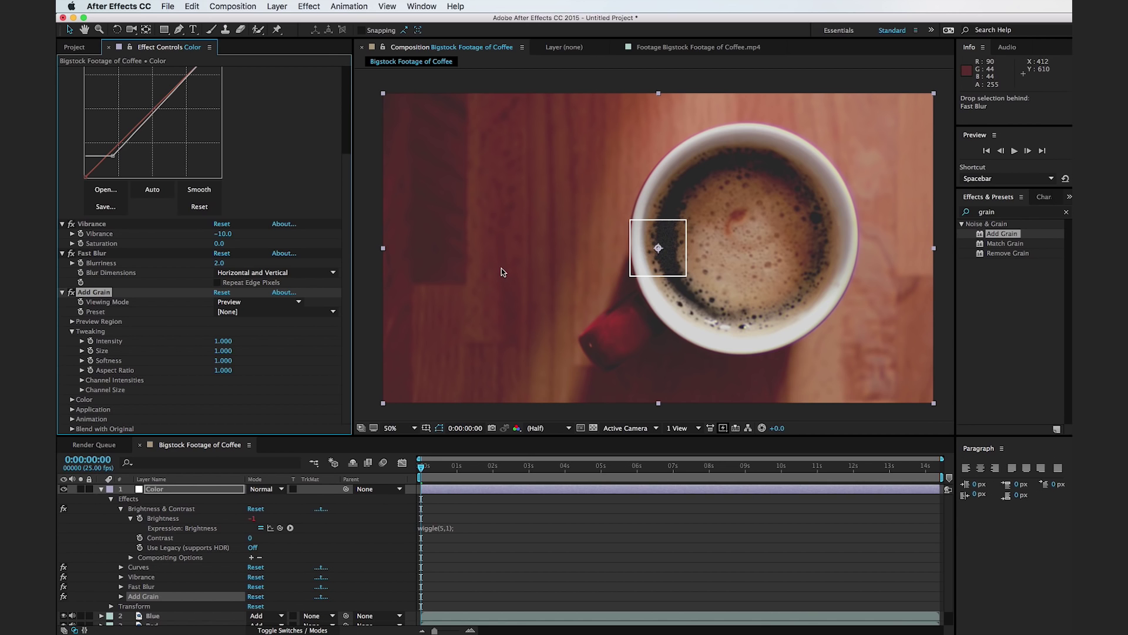
left_click(295, 302)
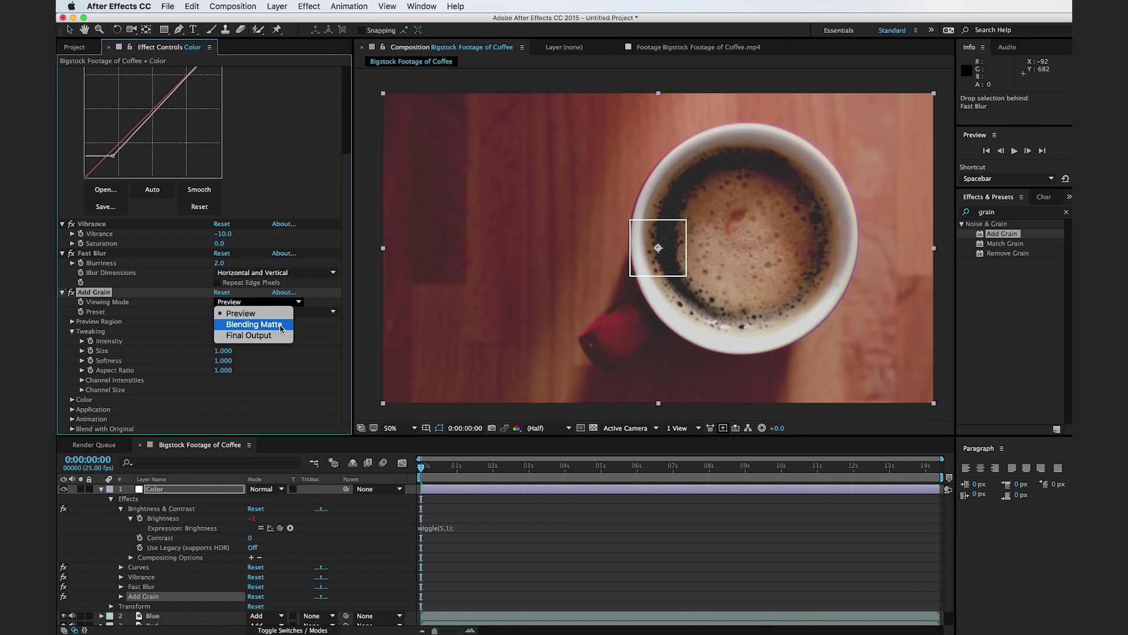
left_click(273, 335)
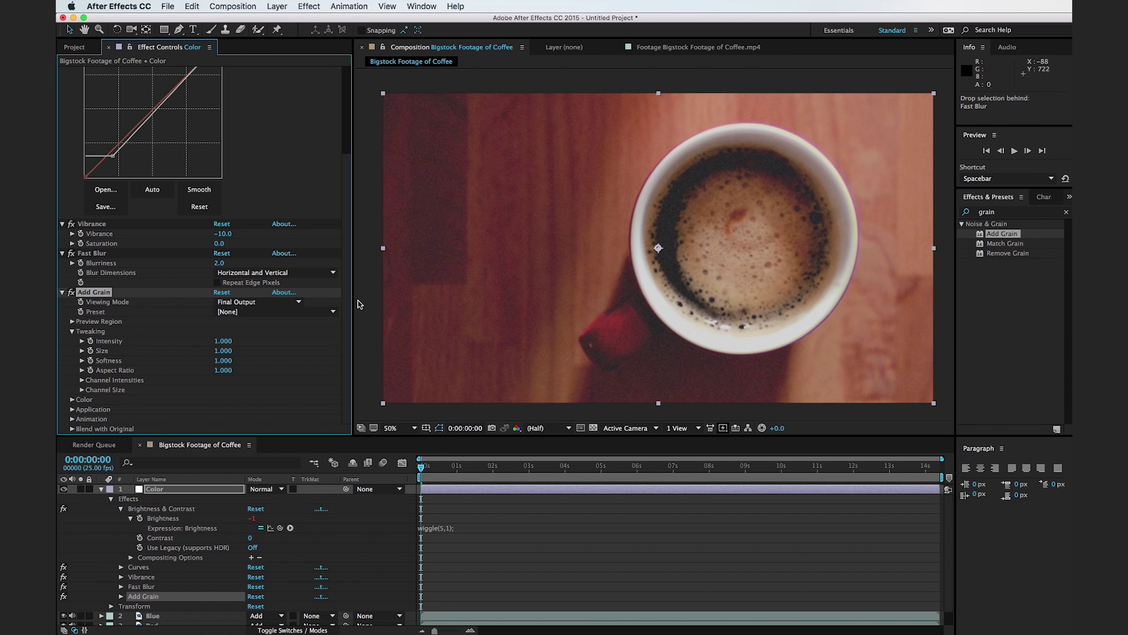
- Choose the Eastman EXR 500T (5296) grain preset and inspect the grain on the cup
left_click(332, 312)
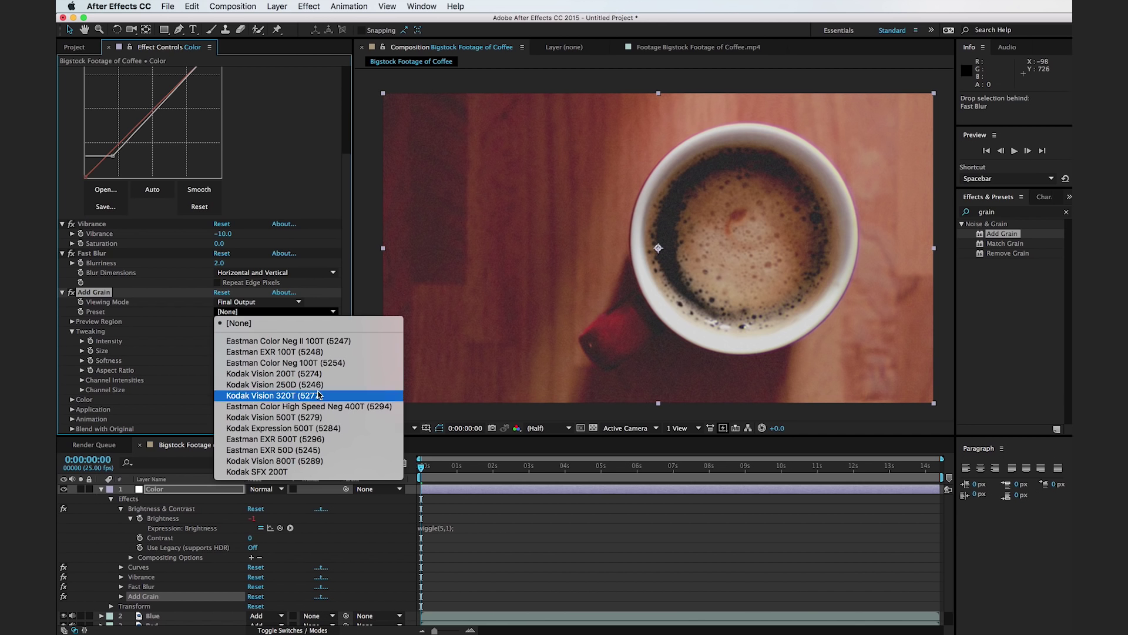
left_click(311, 441)
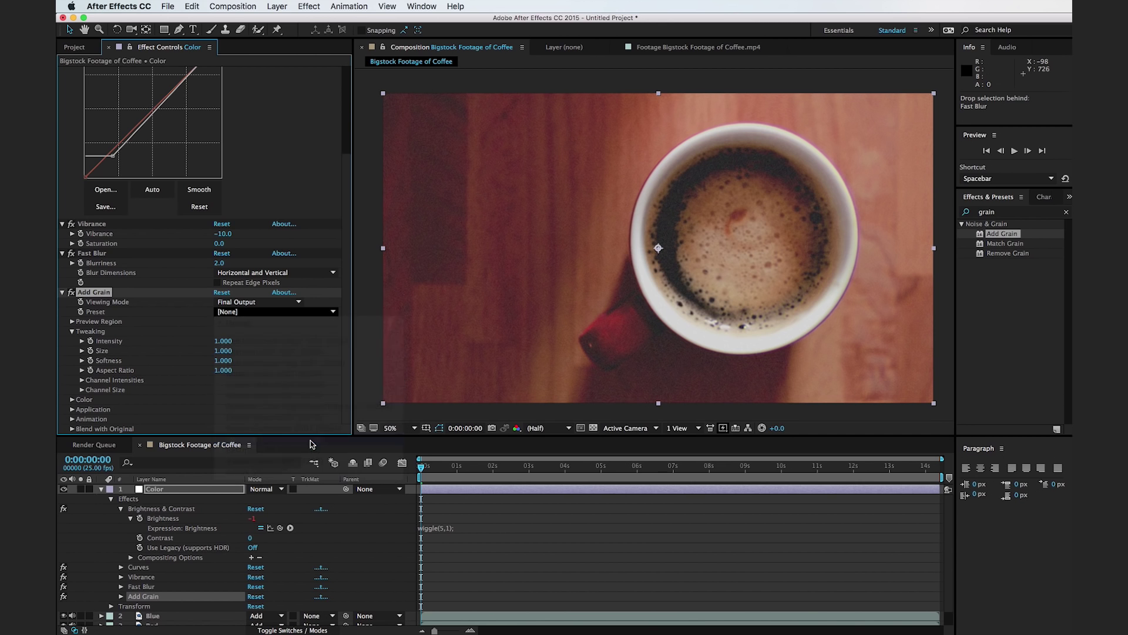
scroll(491, 251, "up", 4)
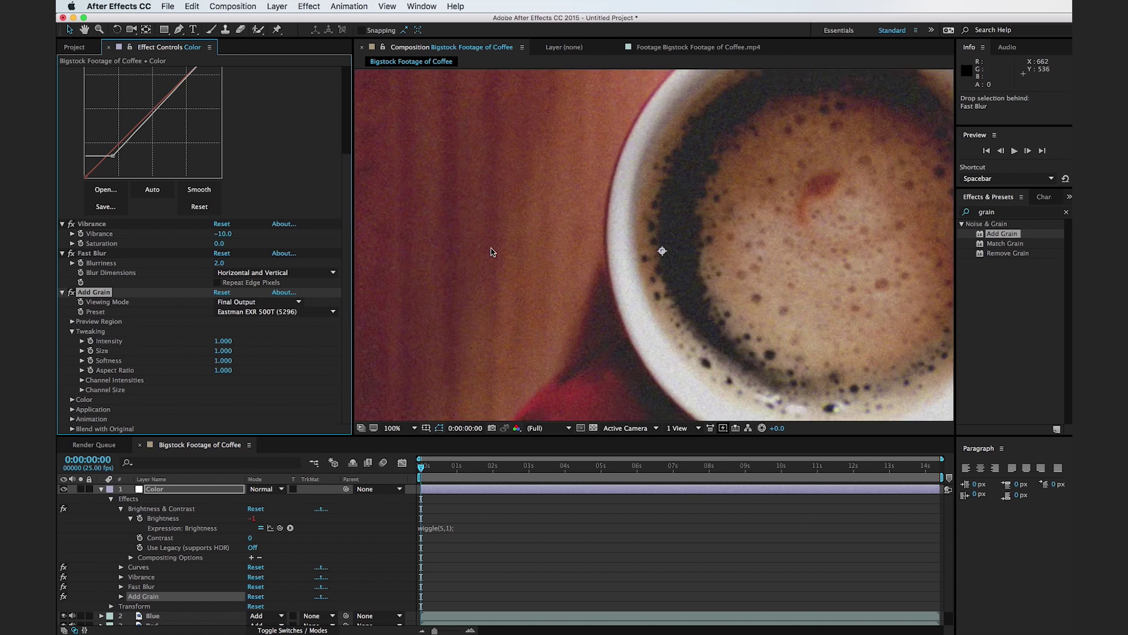
left_click_drag(476, 244, 754, 316)
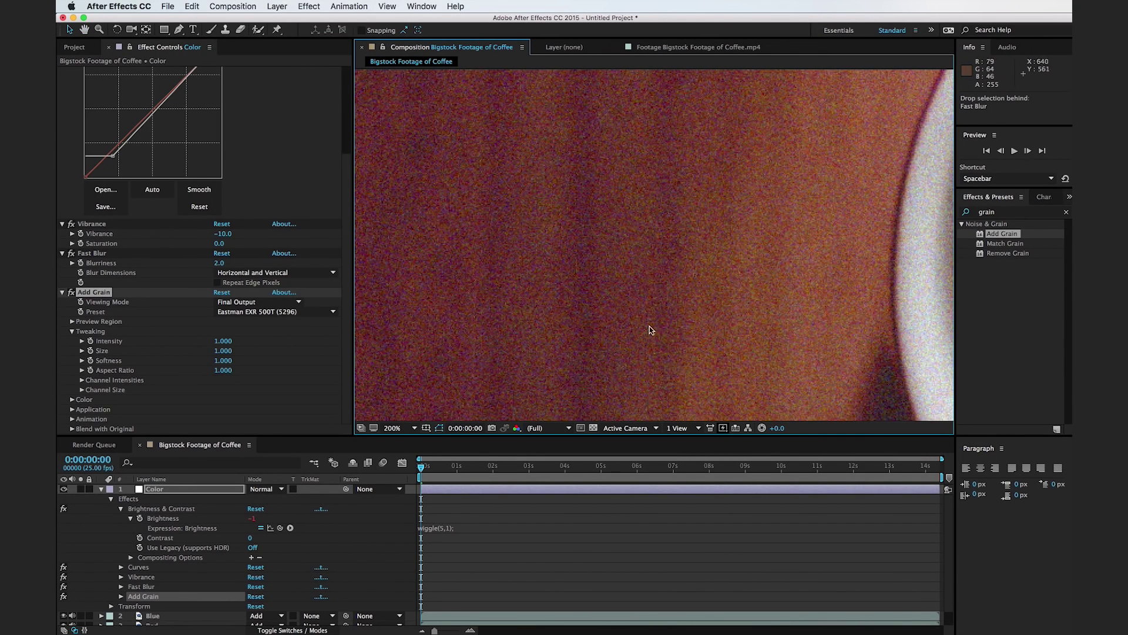
scroll(585, 212, "down", 4)
scroll(586, 212, "right", 3)
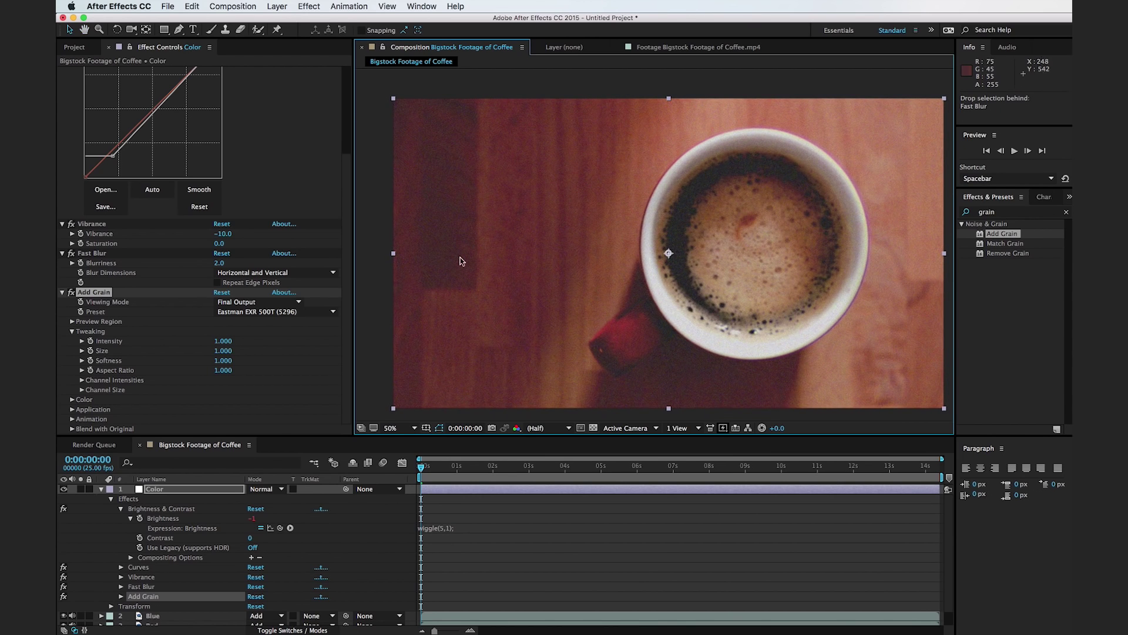
left_click(940, 284)
scroll(941, 284, "right", 1)
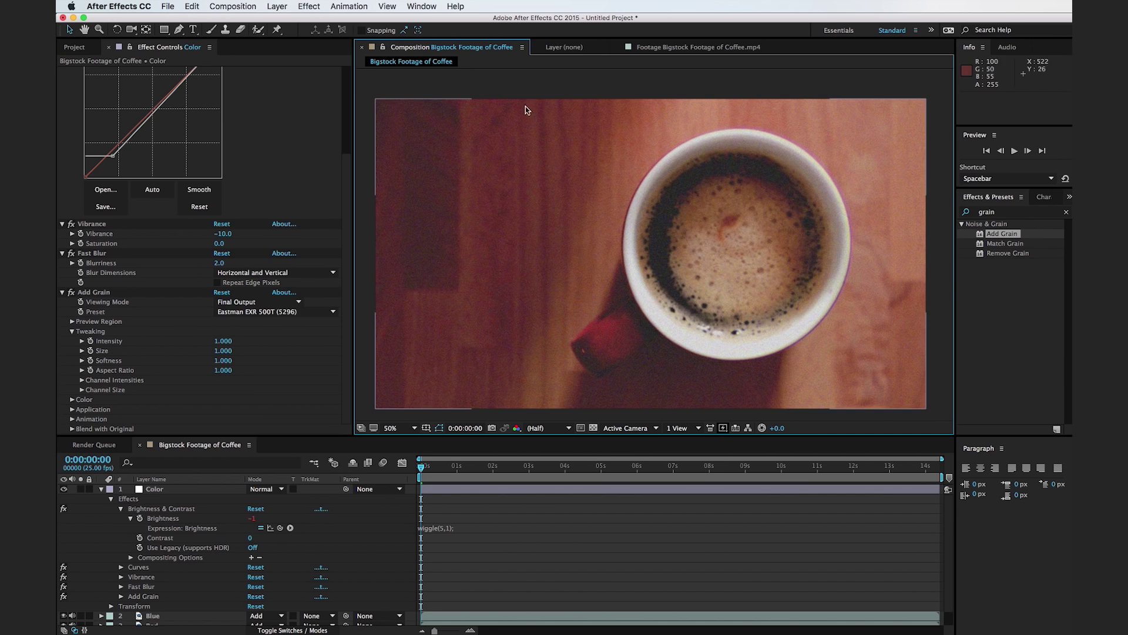
- Create a new adjustment layer named Vingette and place it below the Color layer
left_click(277, 6)
mouse_move(284, 22)
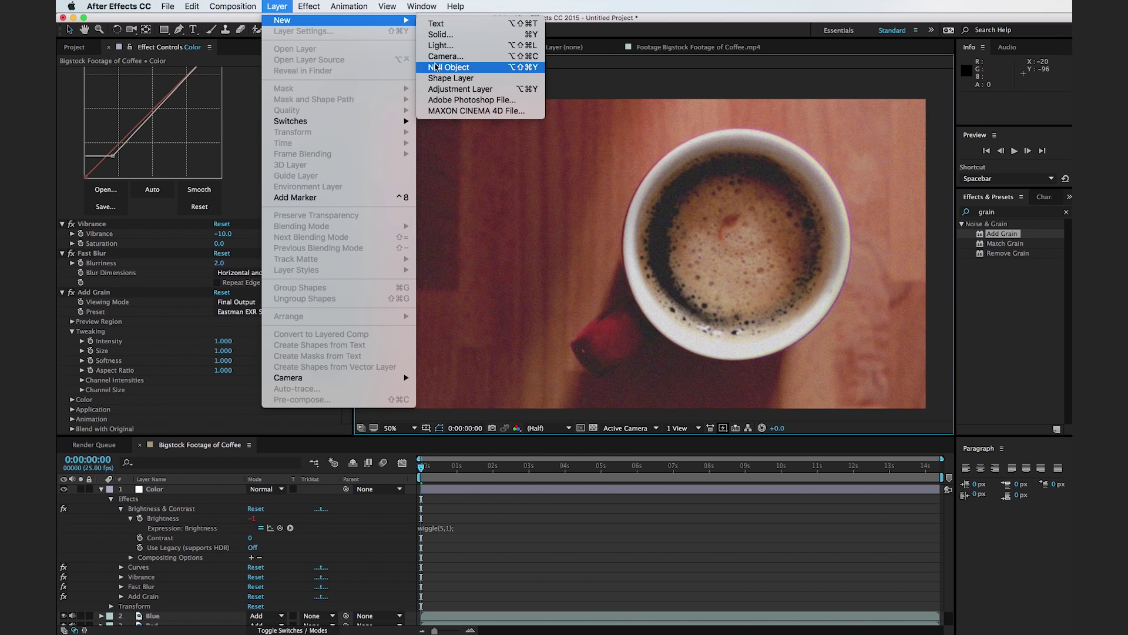
left_click(448, 89)
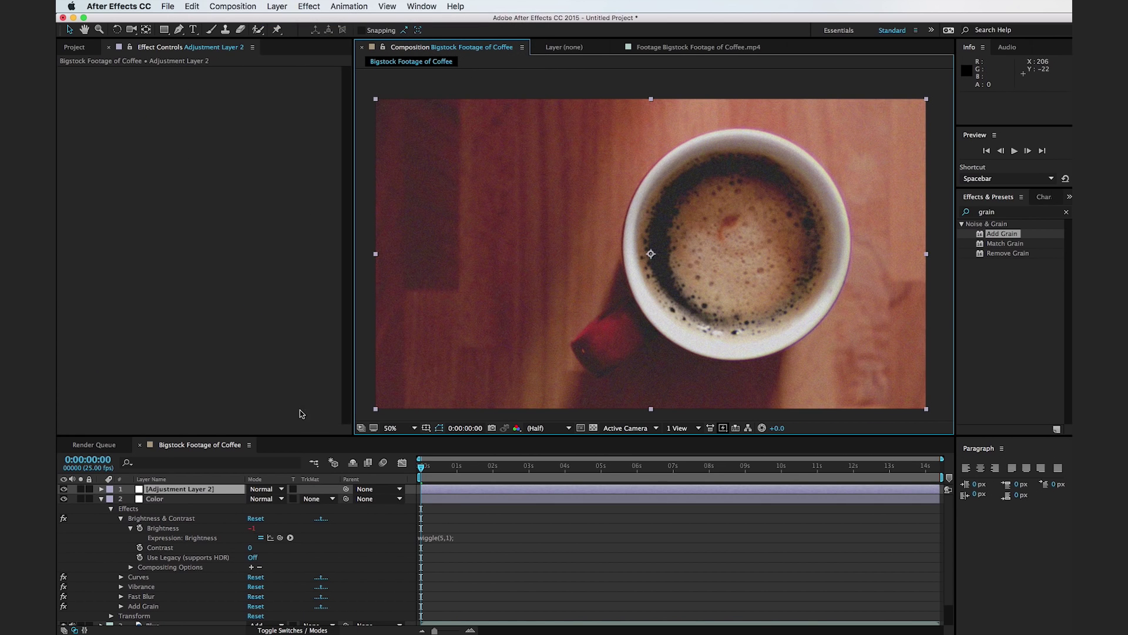
left_click(224, 488)
key("Return")
type("Vin")
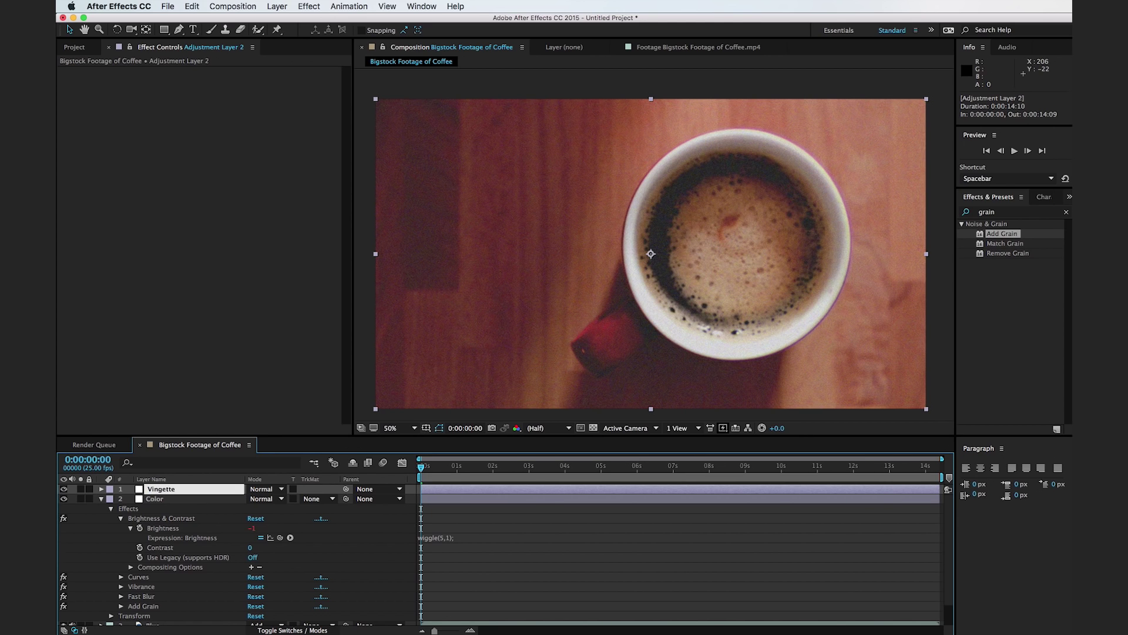
type("gette")
left_click(221, 499)
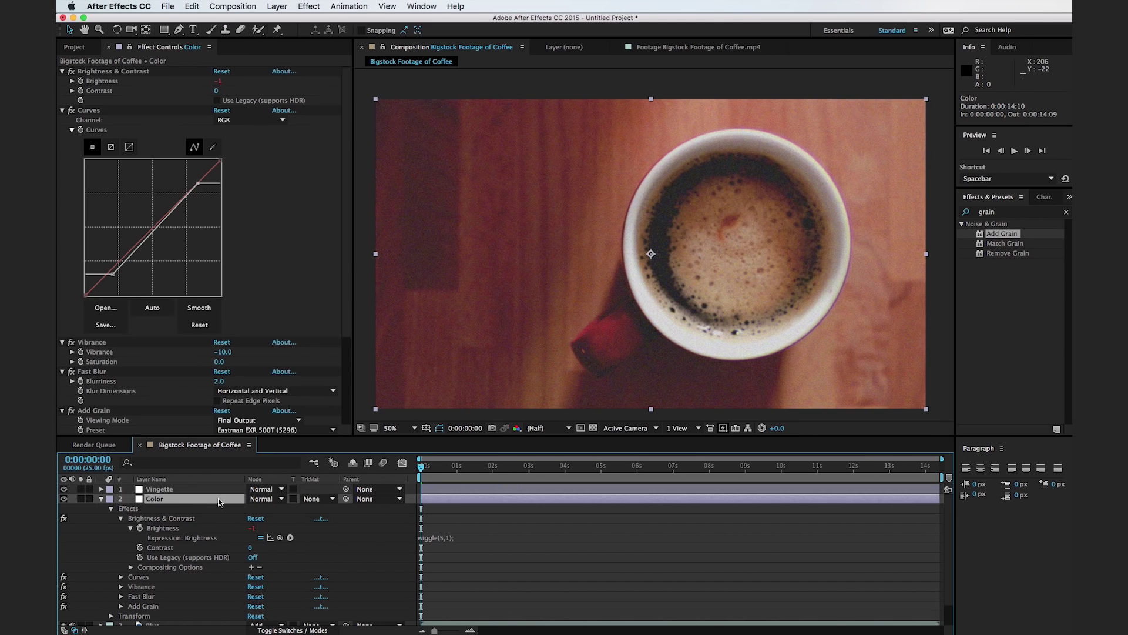
left_click(101, 498)
left_click_drag(156, 489, 161, 504)
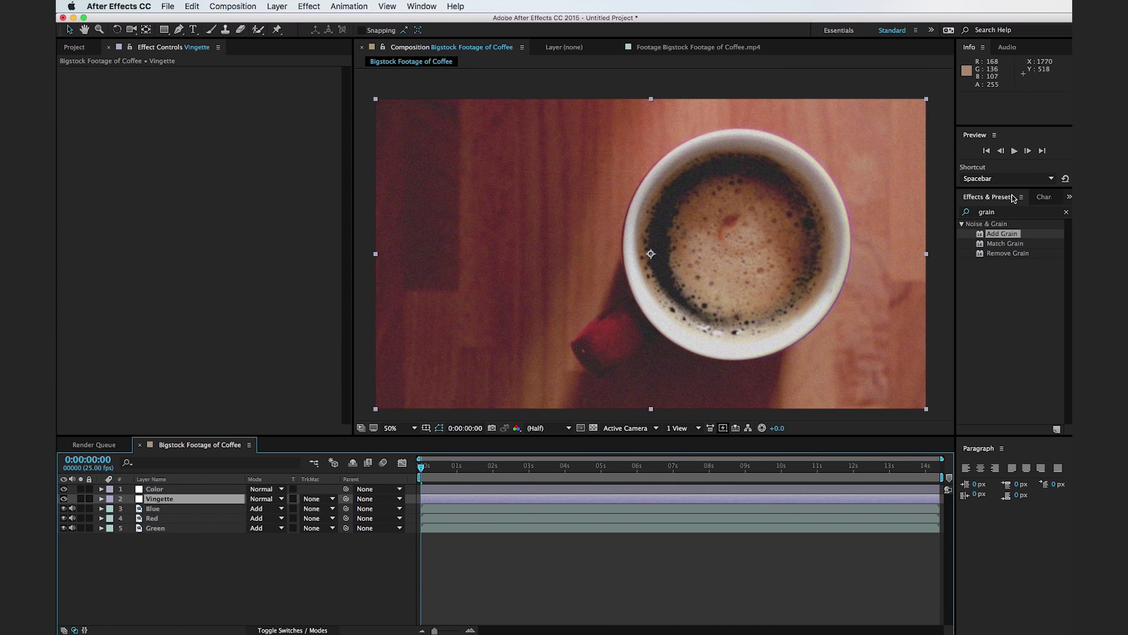
- Add Fast Blur to Vingette with Blurriness 60 and Repeat Edge Pixels on
left_click(1013, 213)
type("fast")
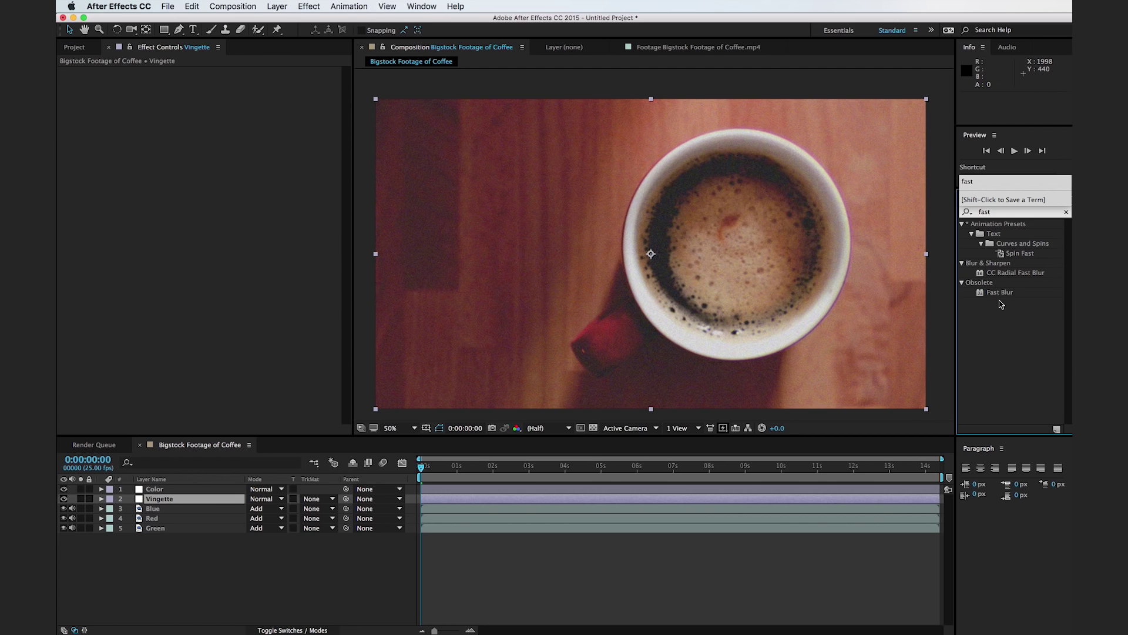
left_click_drag(1001, 292, 176, 499)
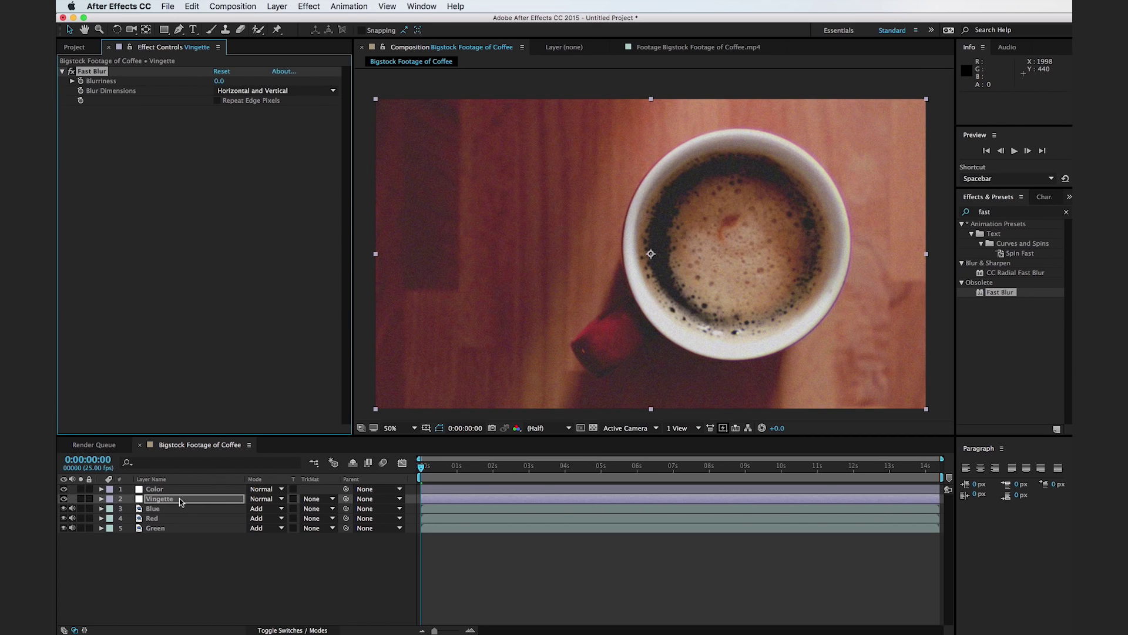
left_click(219, 81)
left_click(217, 102)
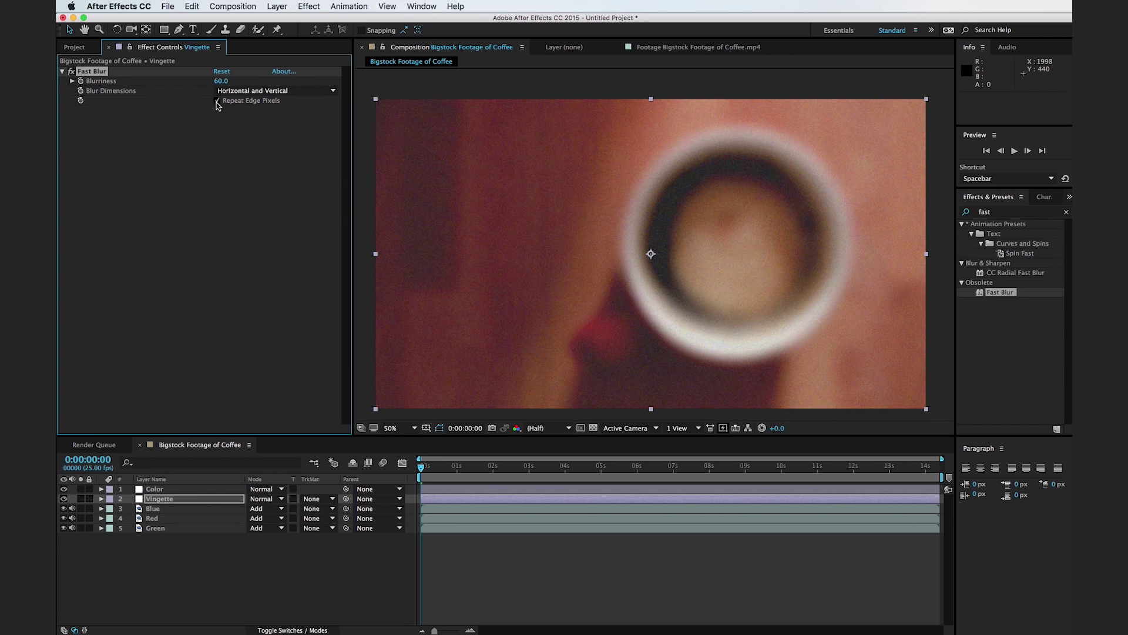
left_click(357, 212)
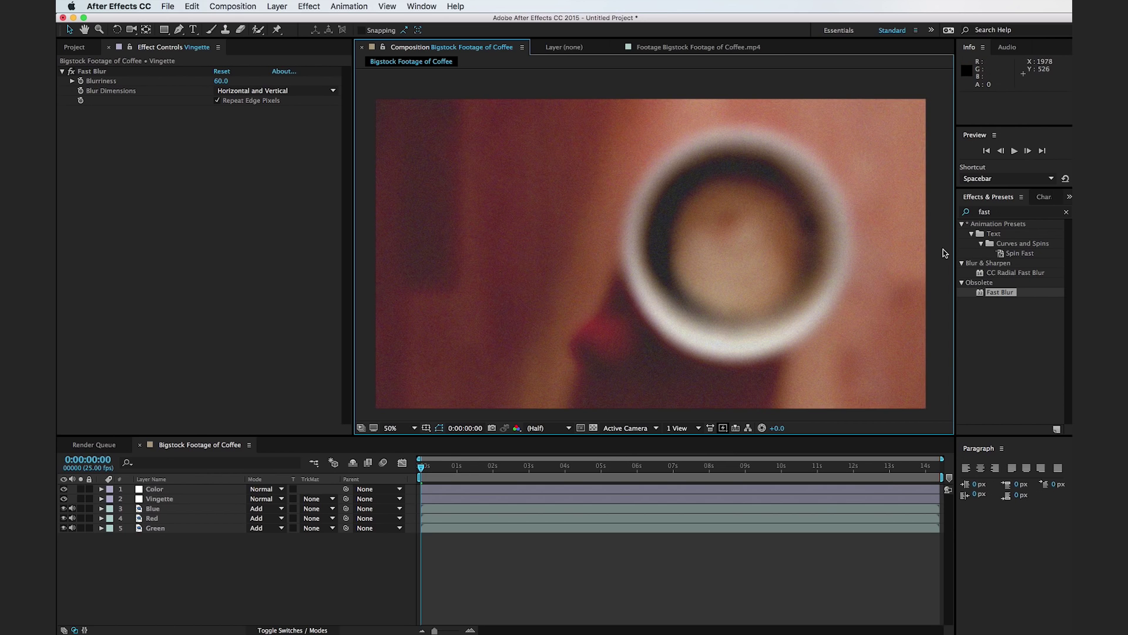
- Apply Brightness & Contrast to the Vingette layer with Brightness set to -66
left_click(957, 212)
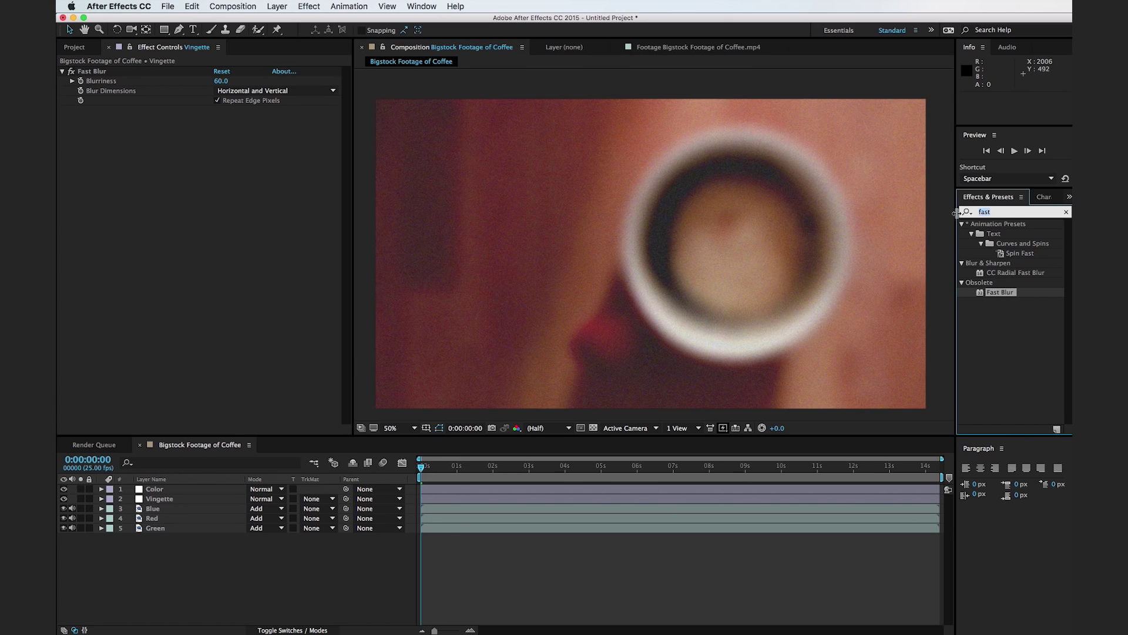
type("bright")
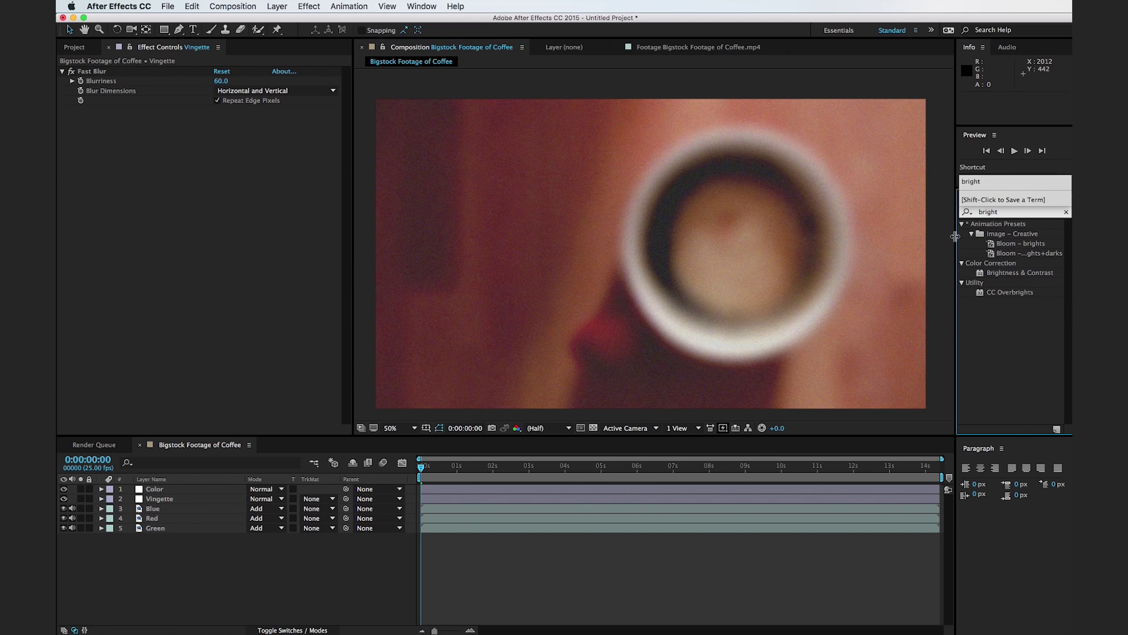
left_click_drag(1021, 273, 178, 274)
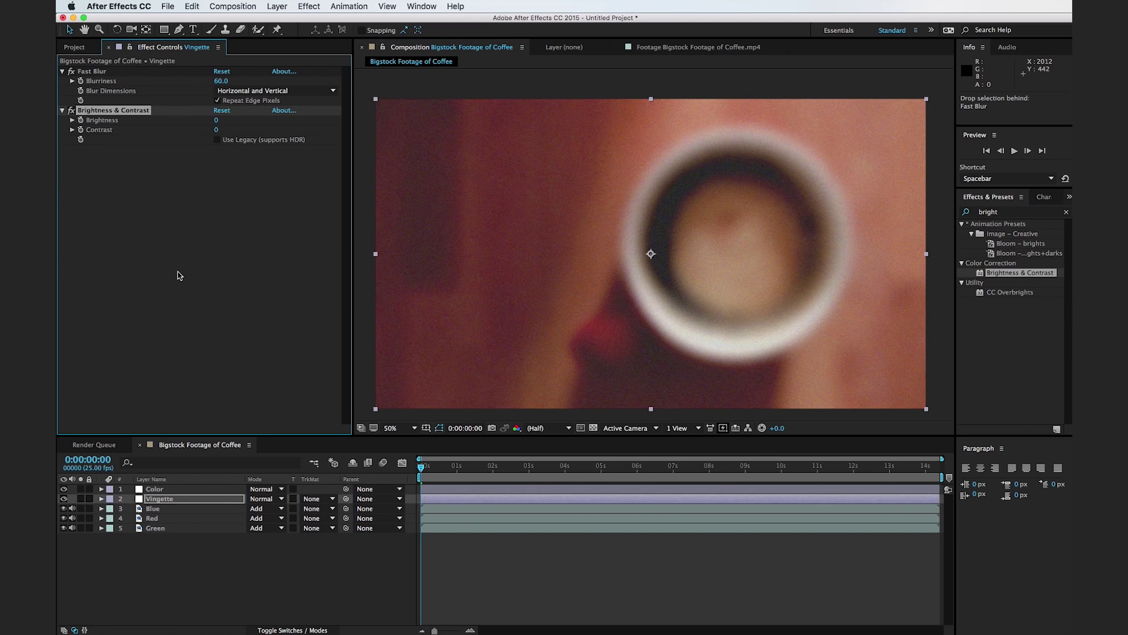
left_click(218, 120)
left_click(365, 155)
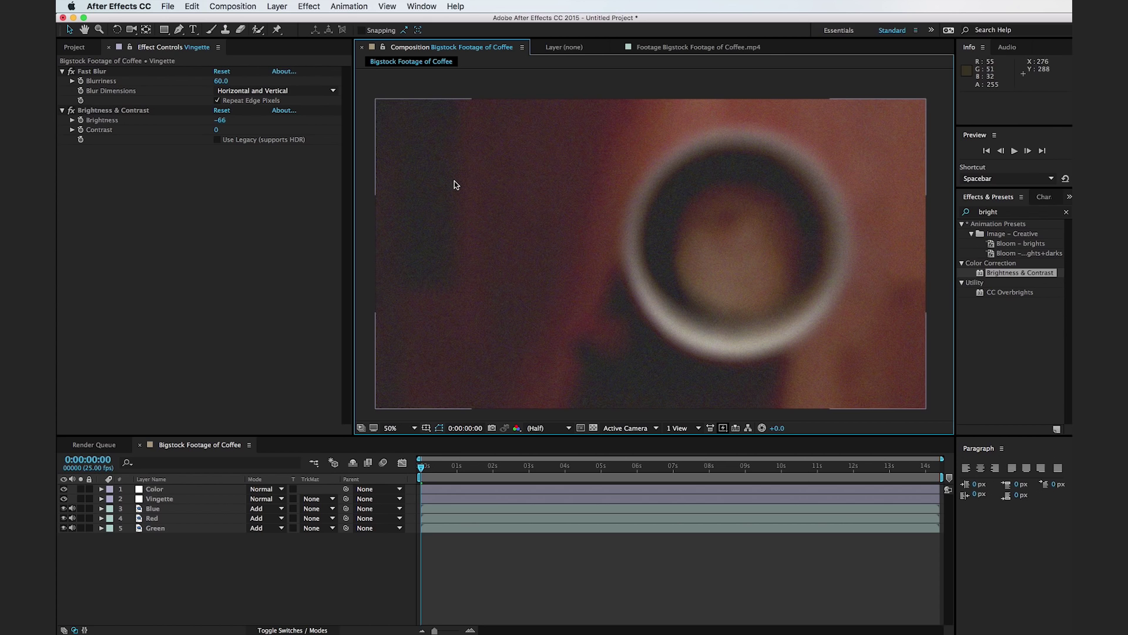
- Compare the Color and Vingette layers and preview the darkened frame, ending with Vingette selected
left_click(328, 260)
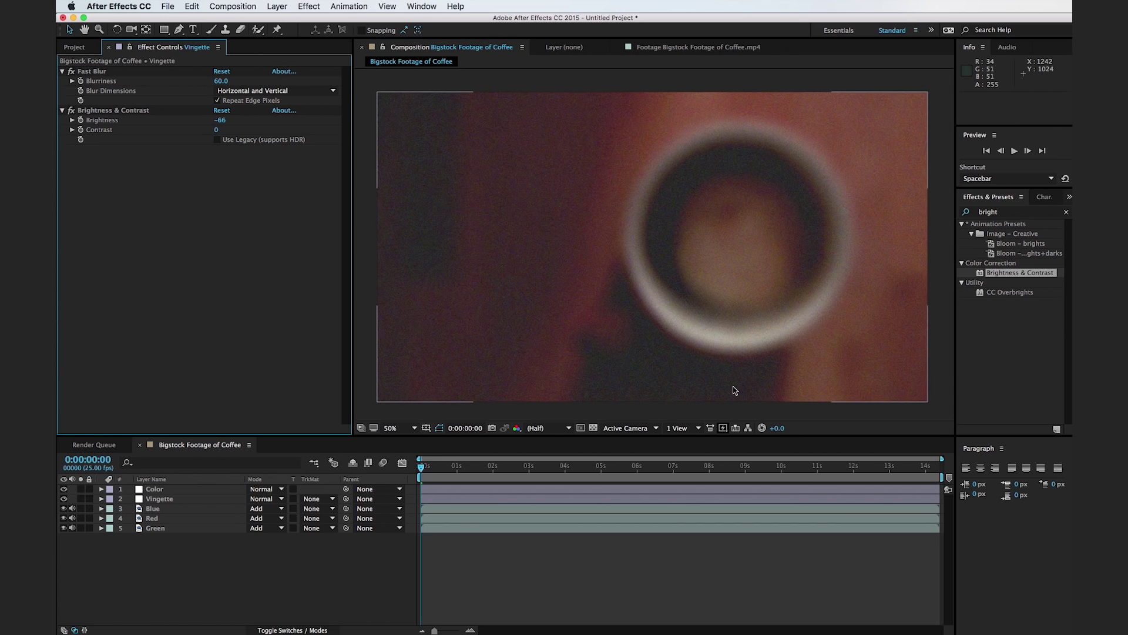
left_click(155, 489)
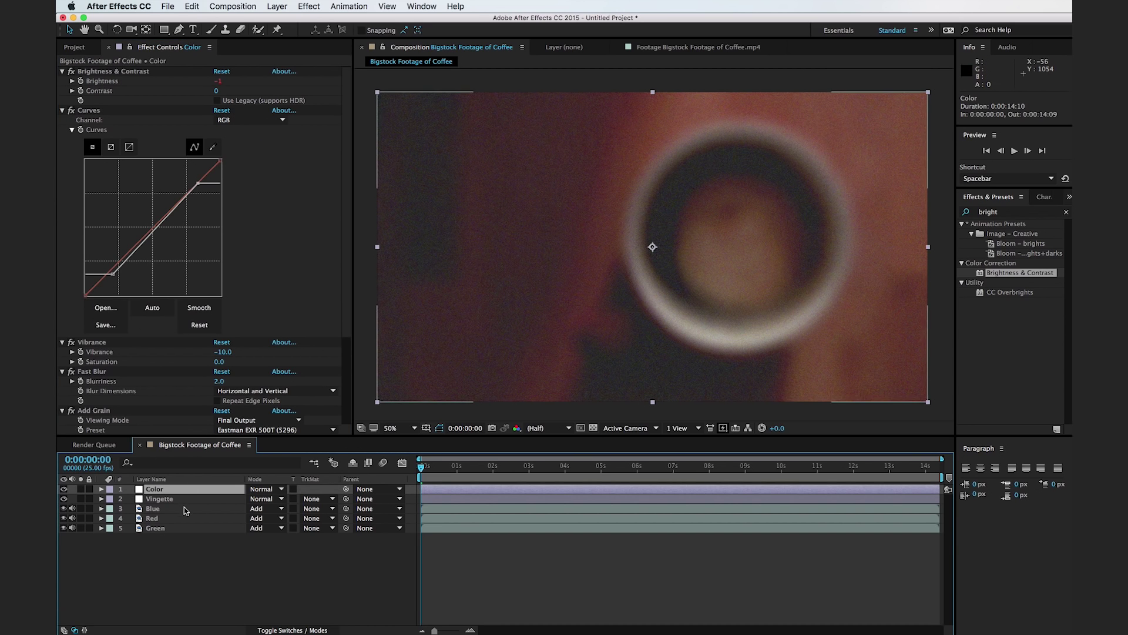
left_click(161, 498)
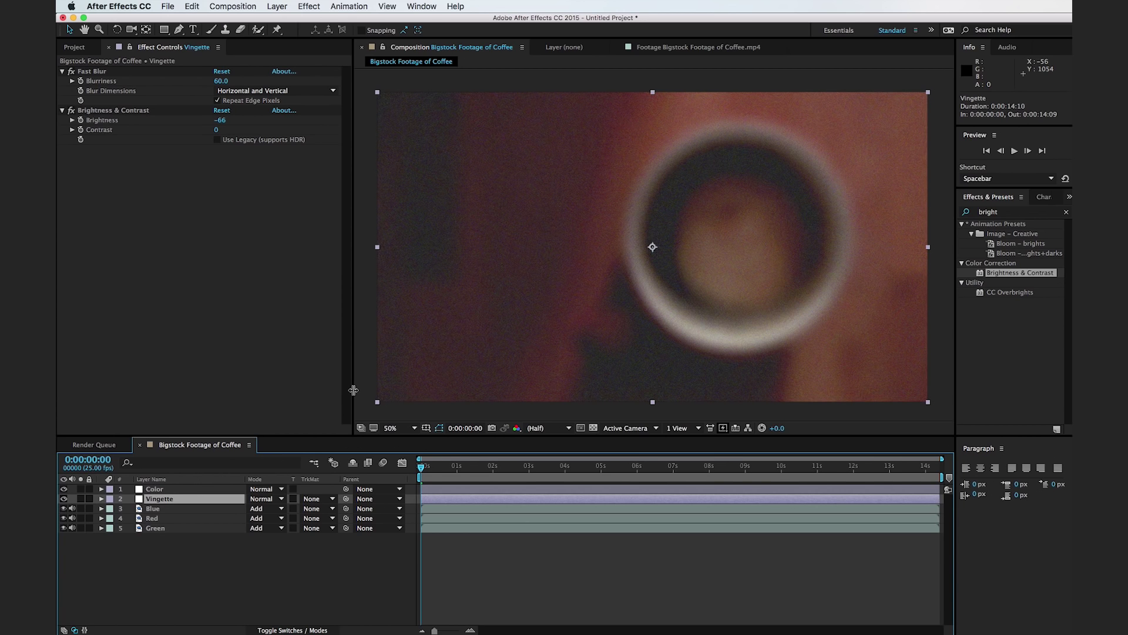
left_click(359, 391)
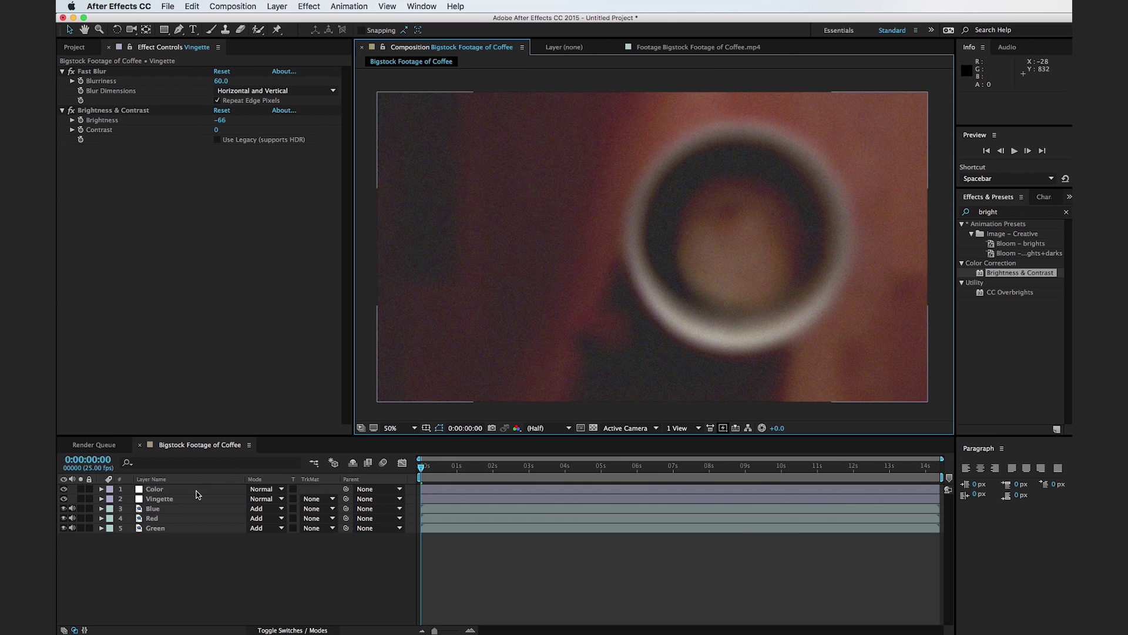
left_click(179, 500)
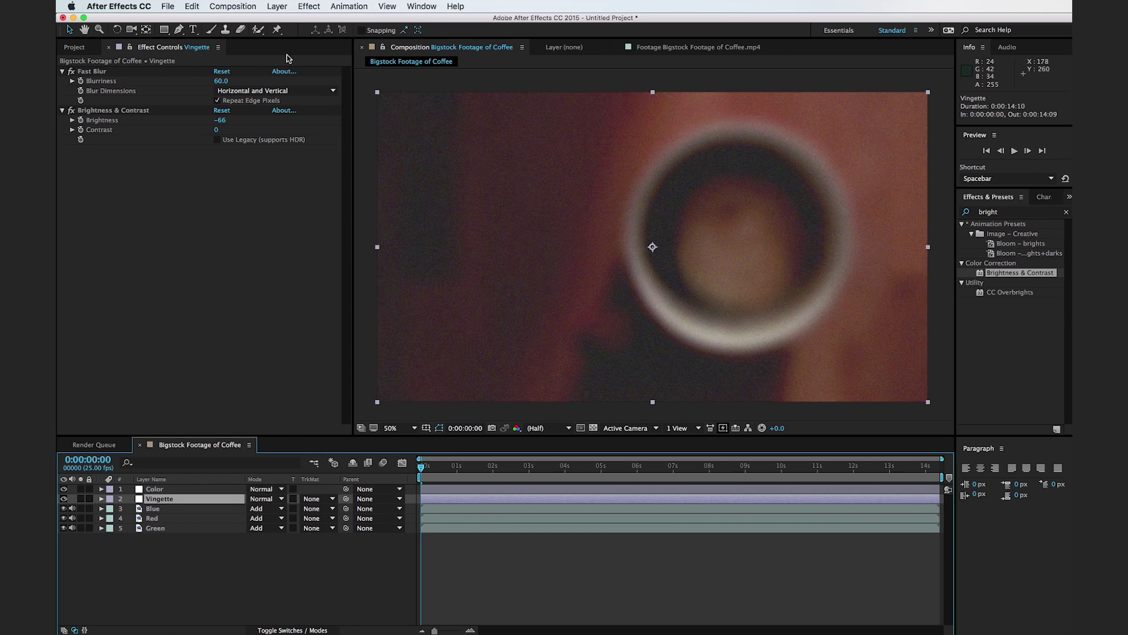
- At 25% zoom, draw a closed six-point curved mask encircling the frame on Vingette
left_click(182, 34)
key("comma")
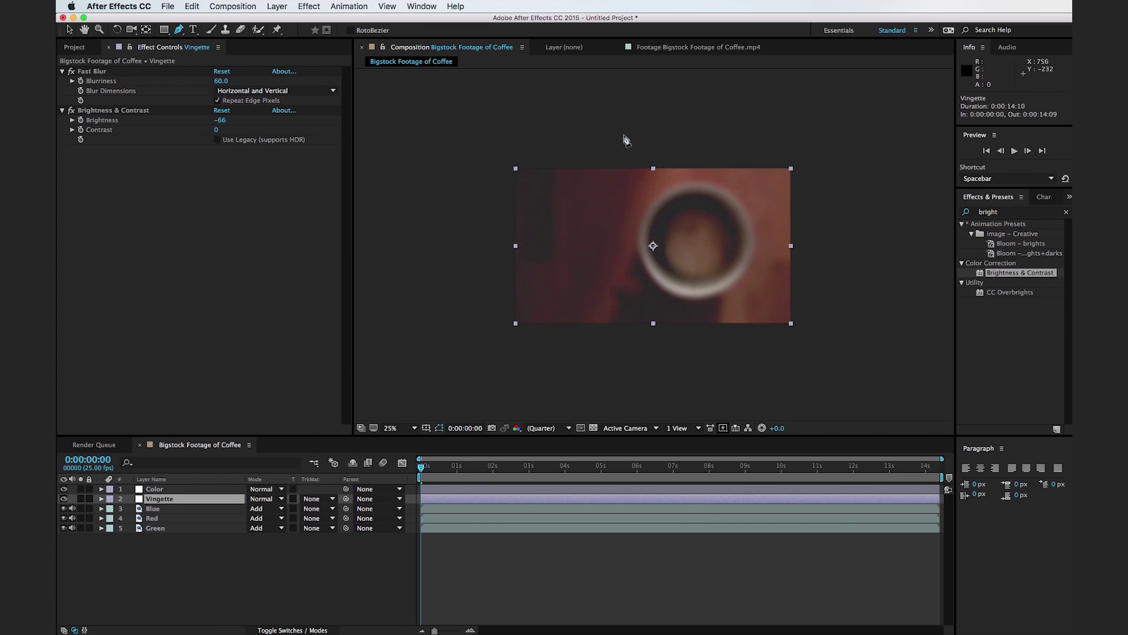
left_click_drag(648, 156, 572, 153)
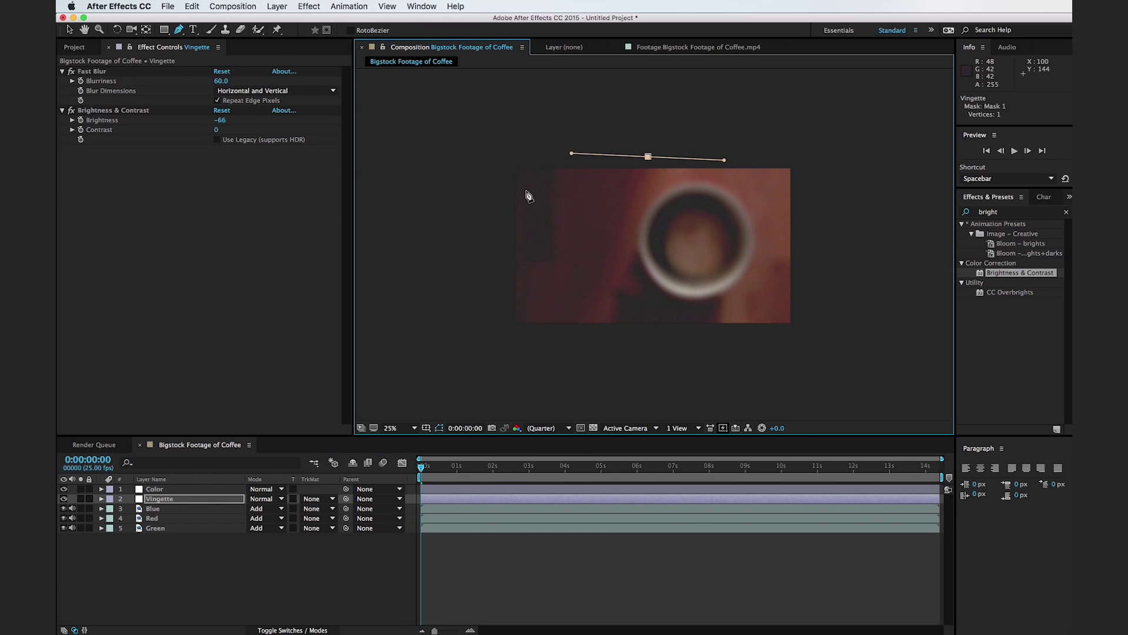
left_click_drag(520, 193, 508, 216)
left_click_drag(564, 325, 685, 370)
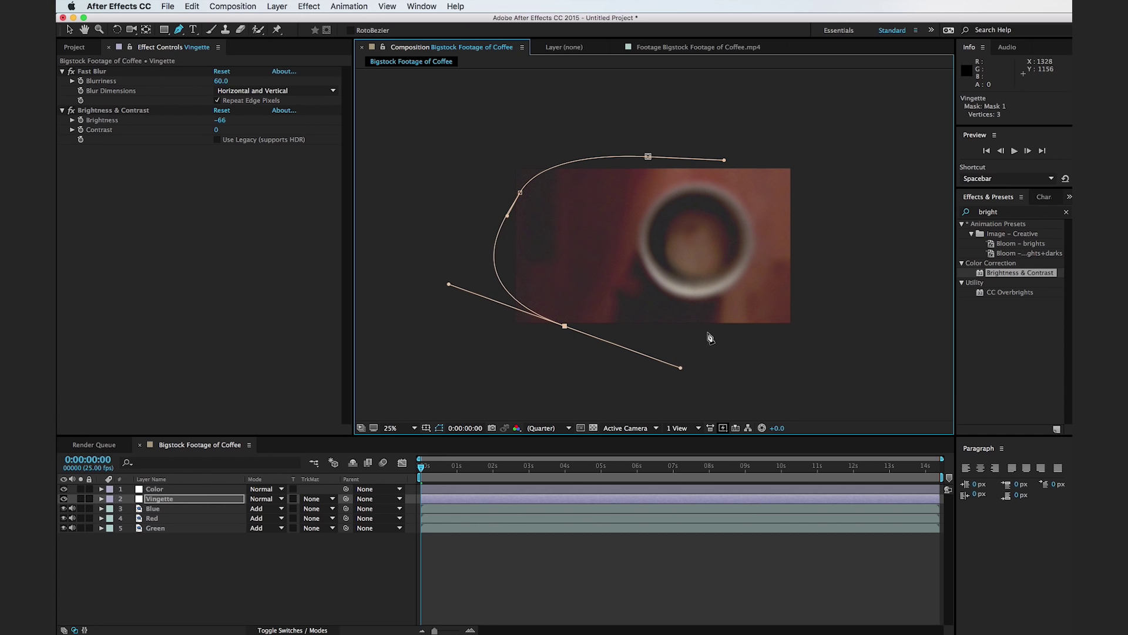
left_click_drag(713, 331, 738, 330)
left_click_drag(809, 274, 815, 250)
left_click_drag(699, 135, 617, 135)
left_click(646, 154)
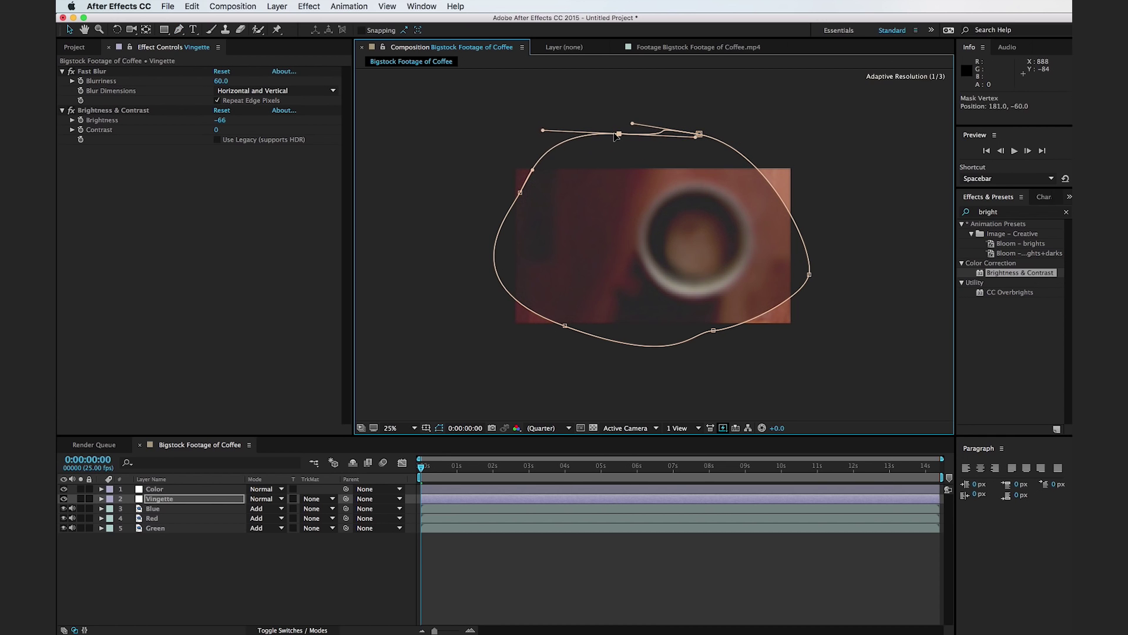
left_click(101, 499)
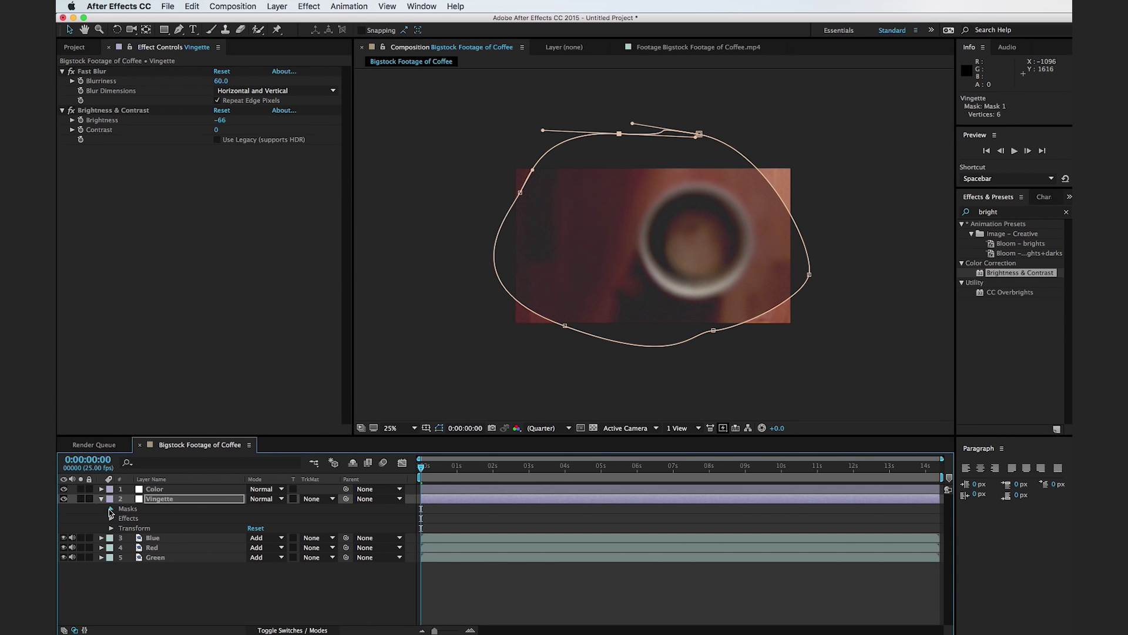
left_click(110, 510)
- Set Mask 1 to Subtract and give it a 400-pixel Mask Feather
left_click(265, 518)
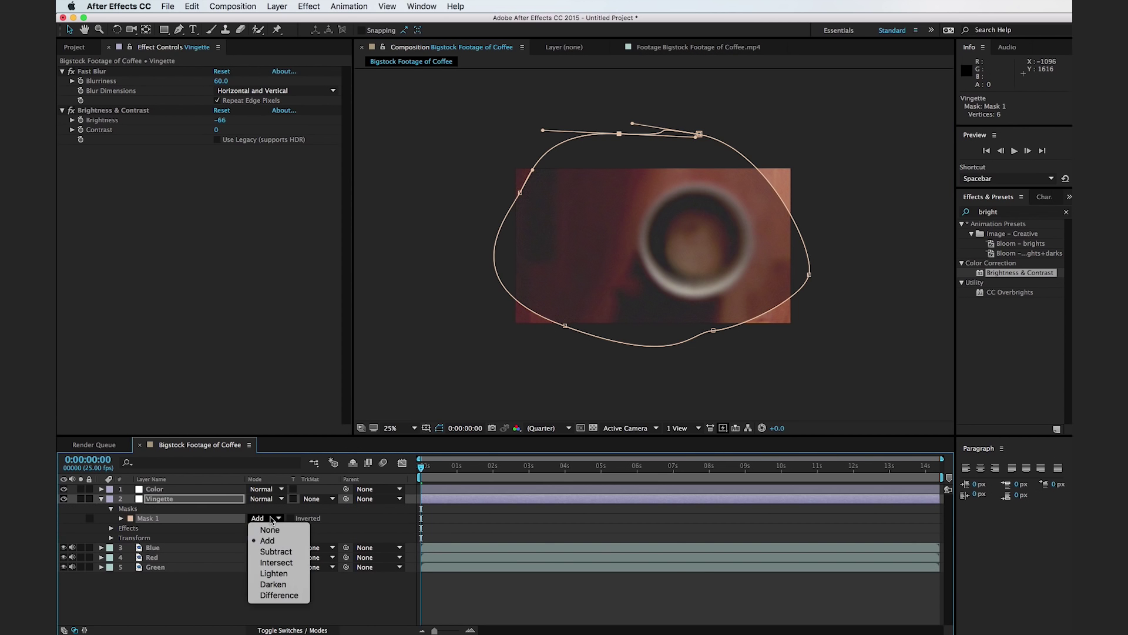
left_click(276, 552)
key("period")
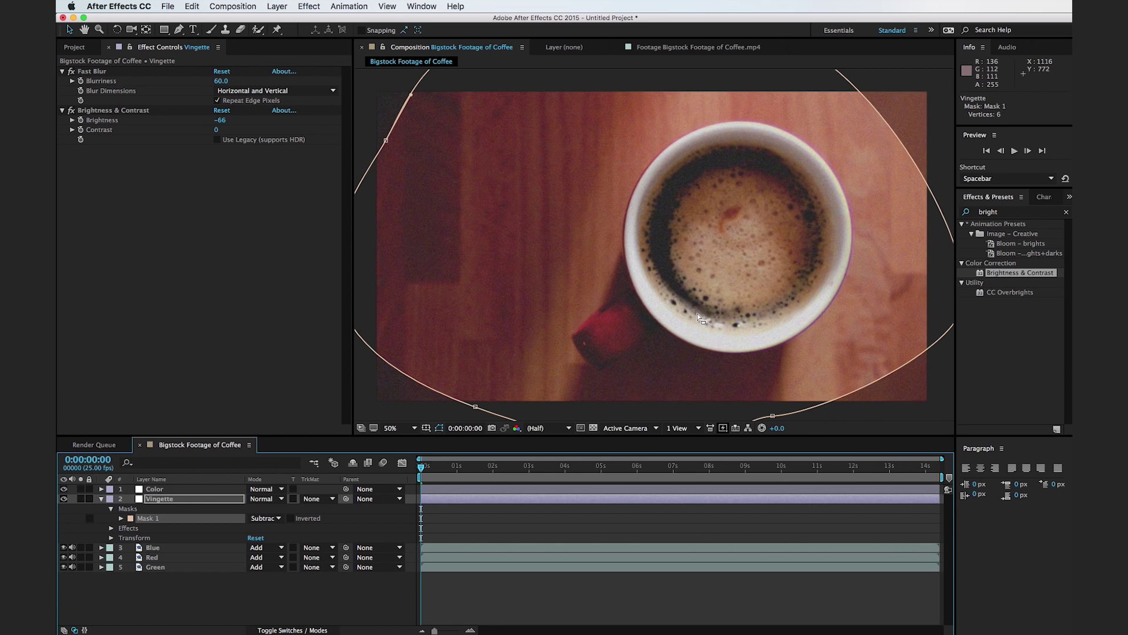
key("f")
left_click(276, 519)
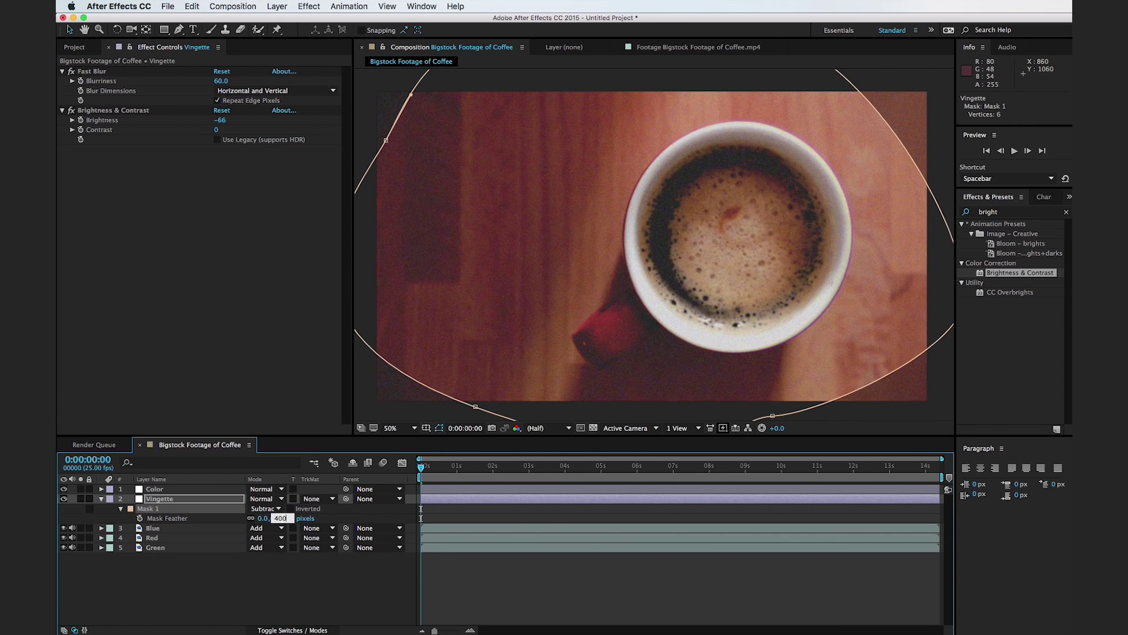
type("400")
left_click(320, 579)
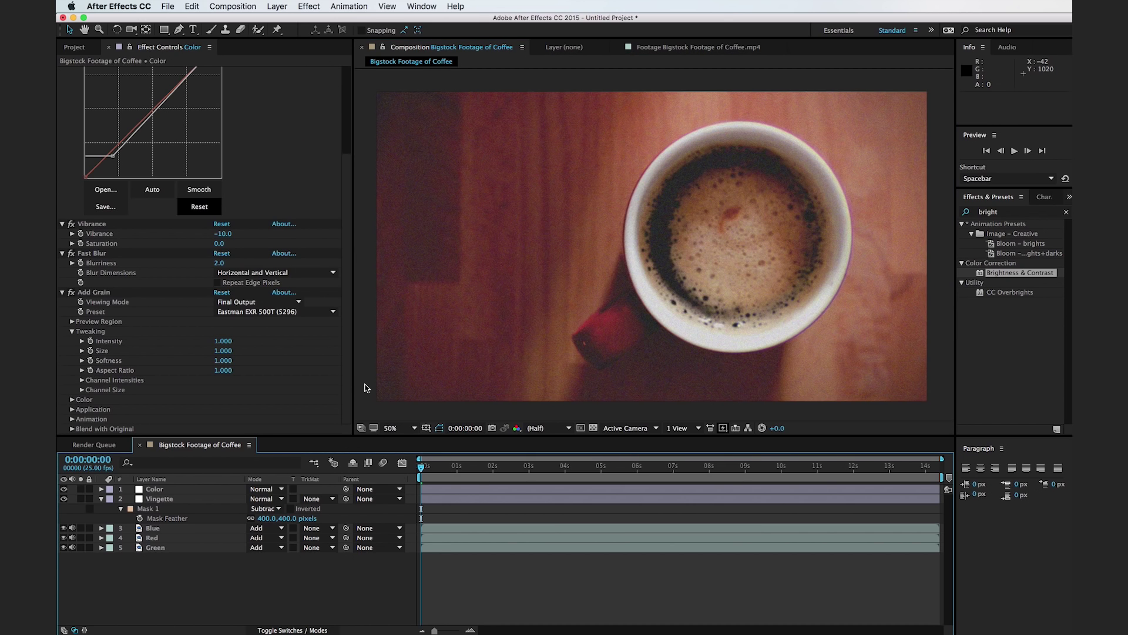
- Check the Color layer's Add Grain effect, show the Project panel, and switch to Finder
left_click(128, 292)
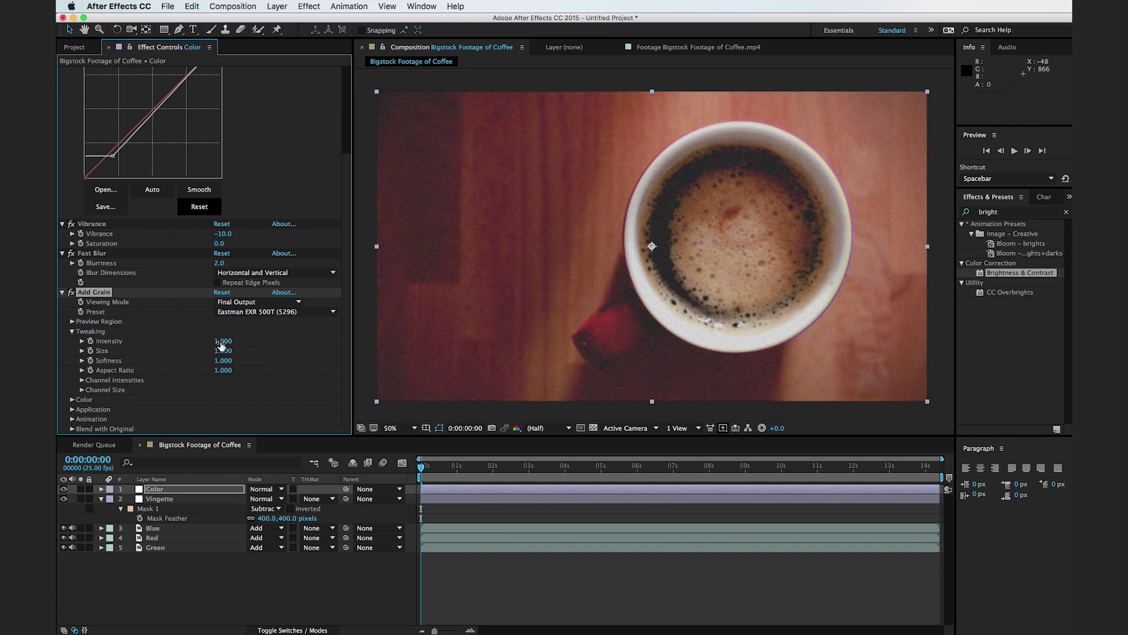
left_click(371, 296)
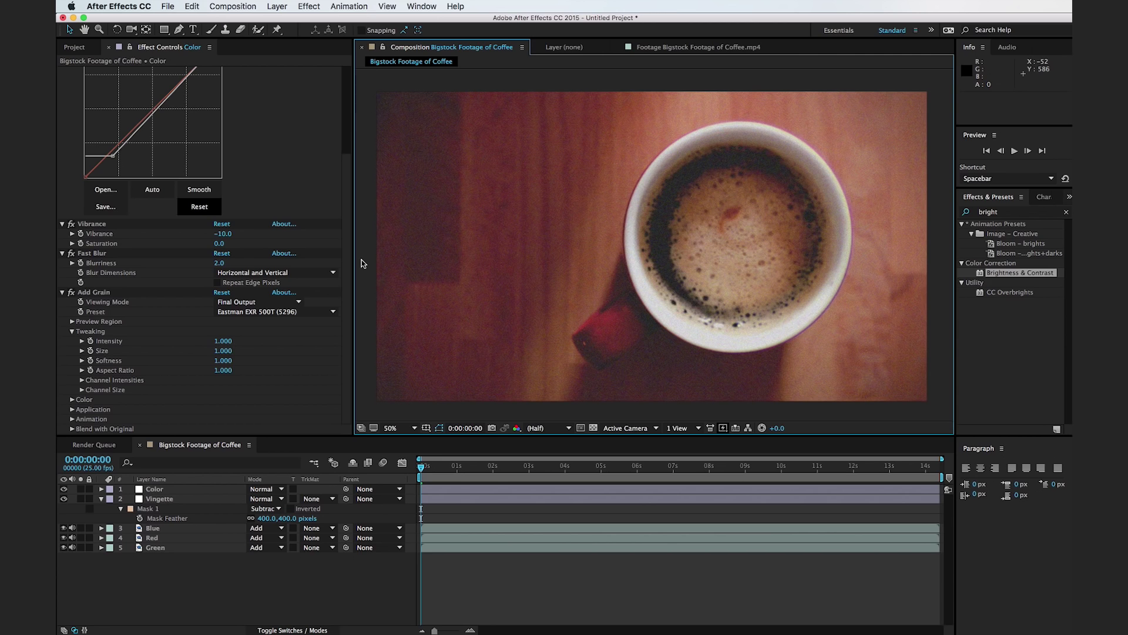
key("super+0")
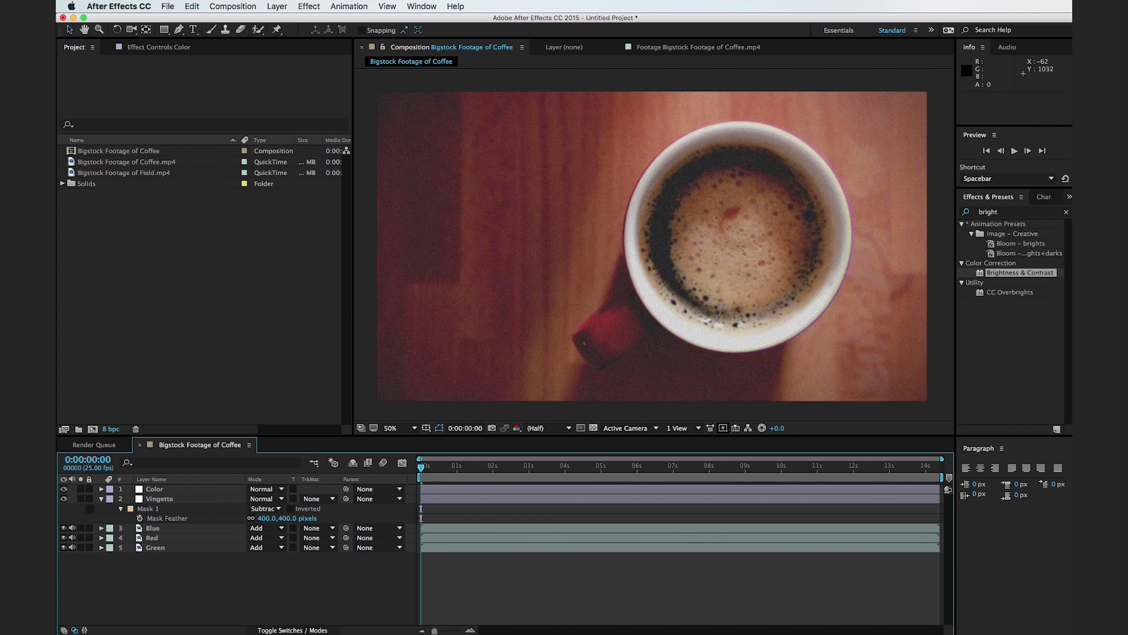
key("super+Tab")
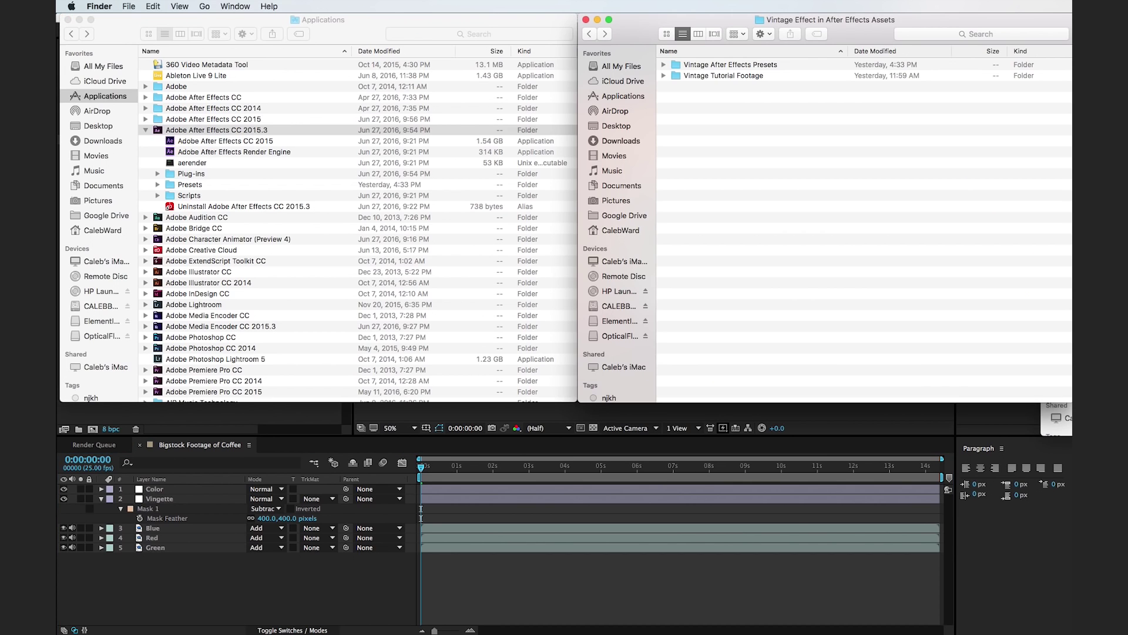
- Paste the Vintage After Effects Presets folder into After Effects' Presets folder, keeping the existing copy
left_click(753, 67)
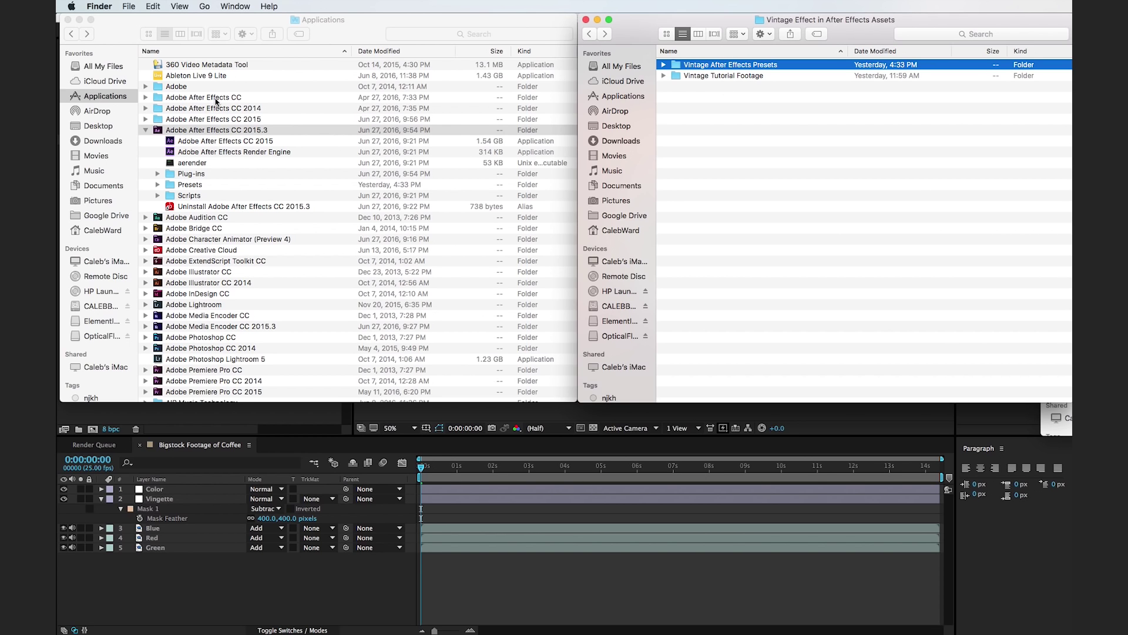
double_click(196, 185)
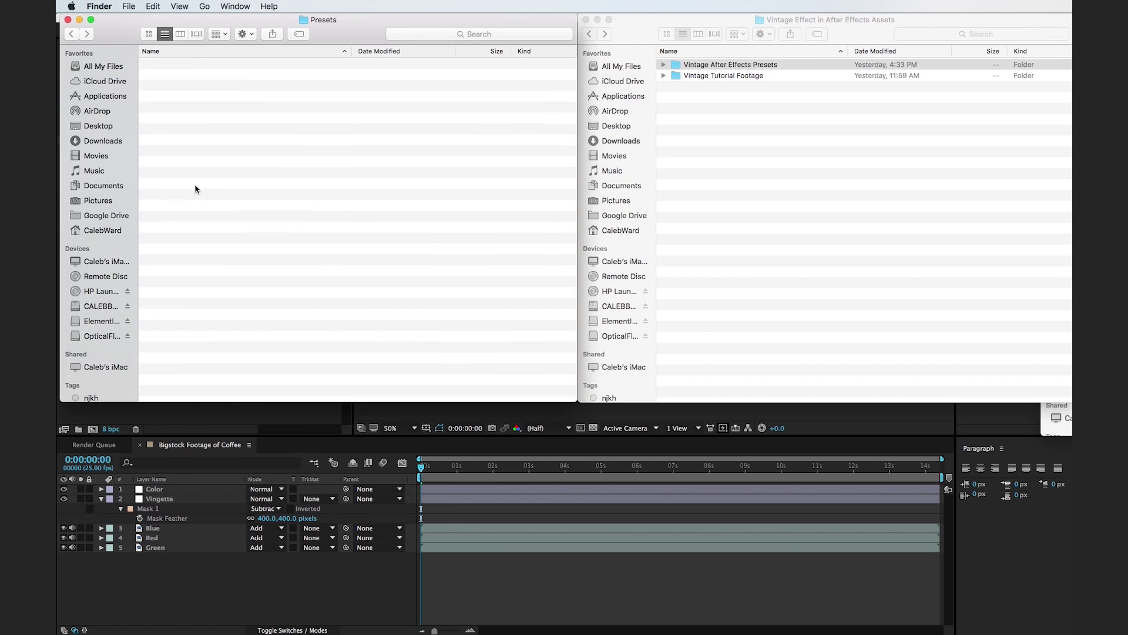
key("super+v")
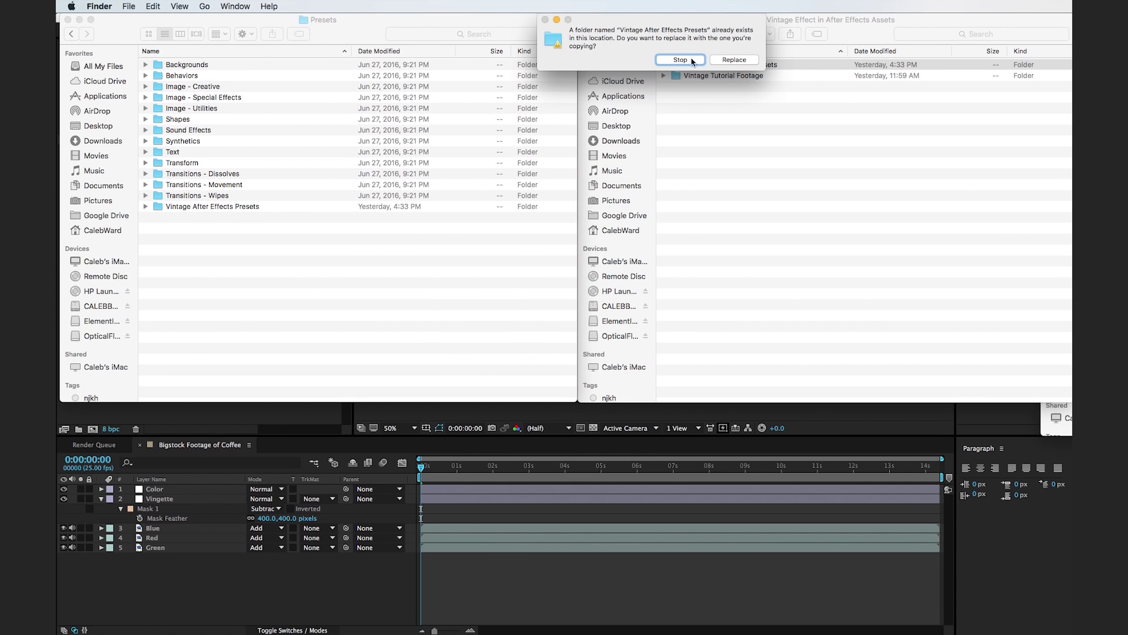
left_click_drag(689, 21, 681, 32)
left_click(674, 71)
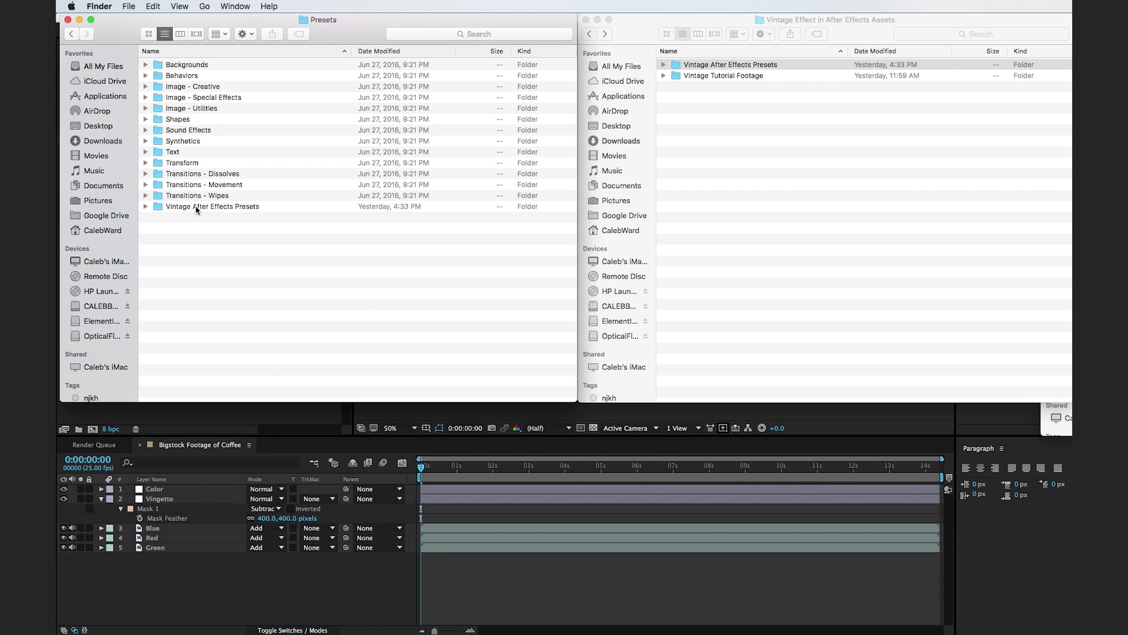
left_click(356, 516)
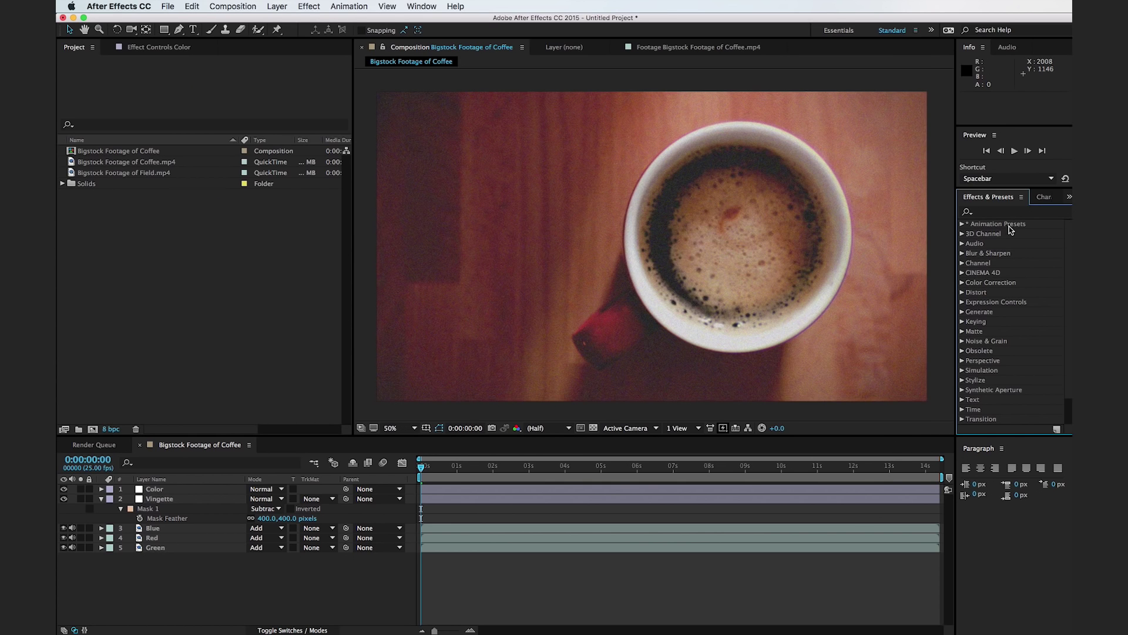
- Refresh the Effects & Presets list and expand Animation Presets > Vintage After Effects Presets
left_click(1021, 198)
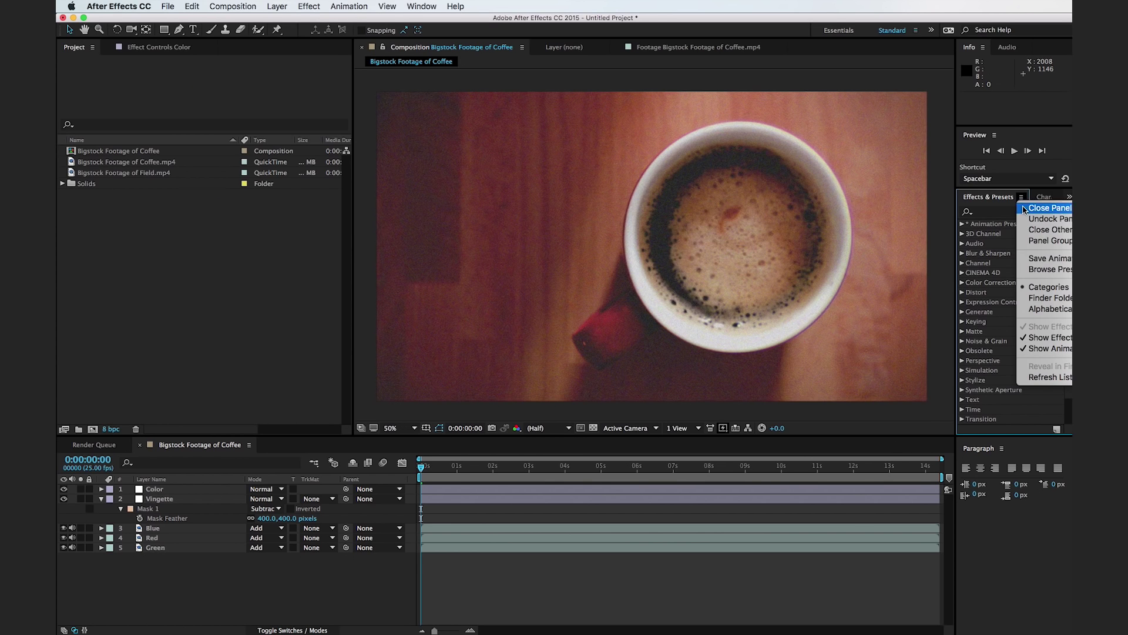
left_click(1042, 376)
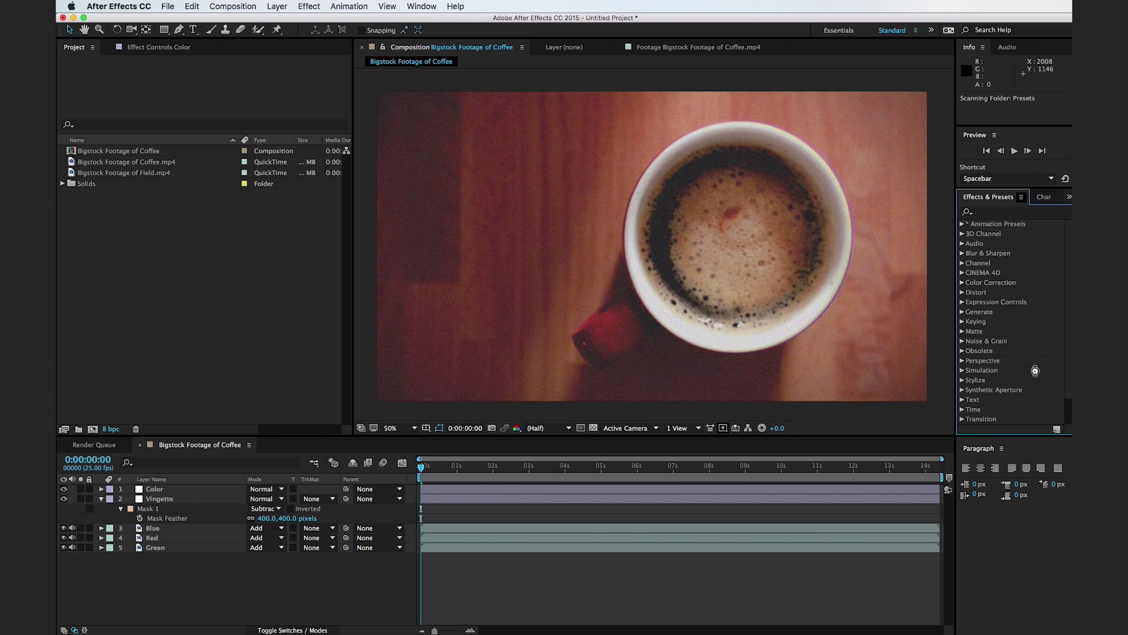
left_click(962, 224)
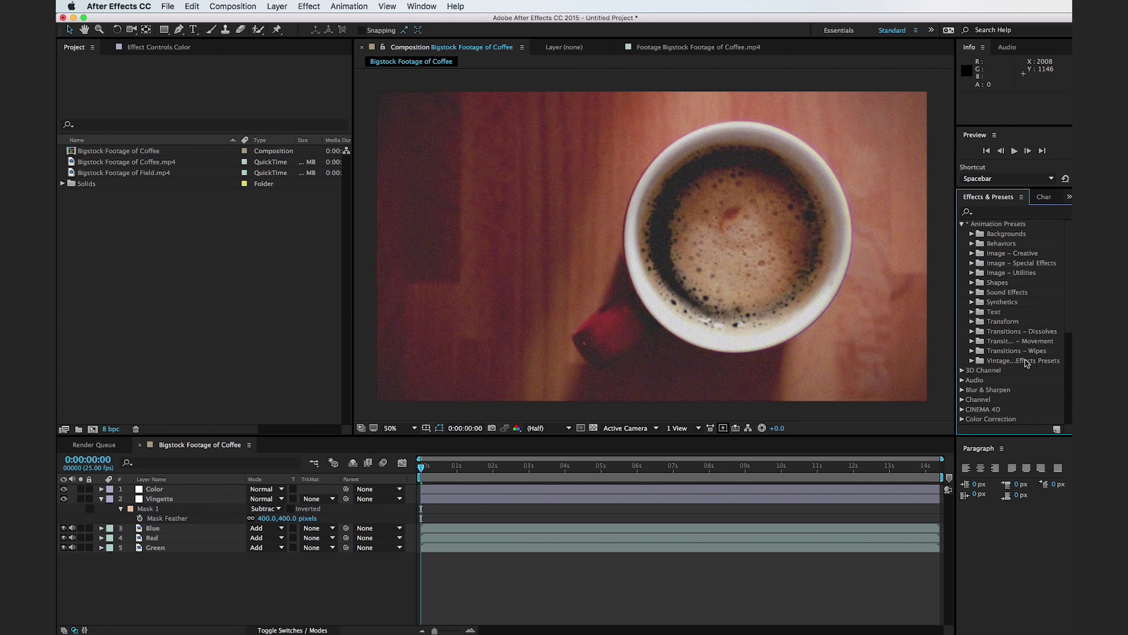
left_click(973, 361)
scroll(991, 354, "down", 2)
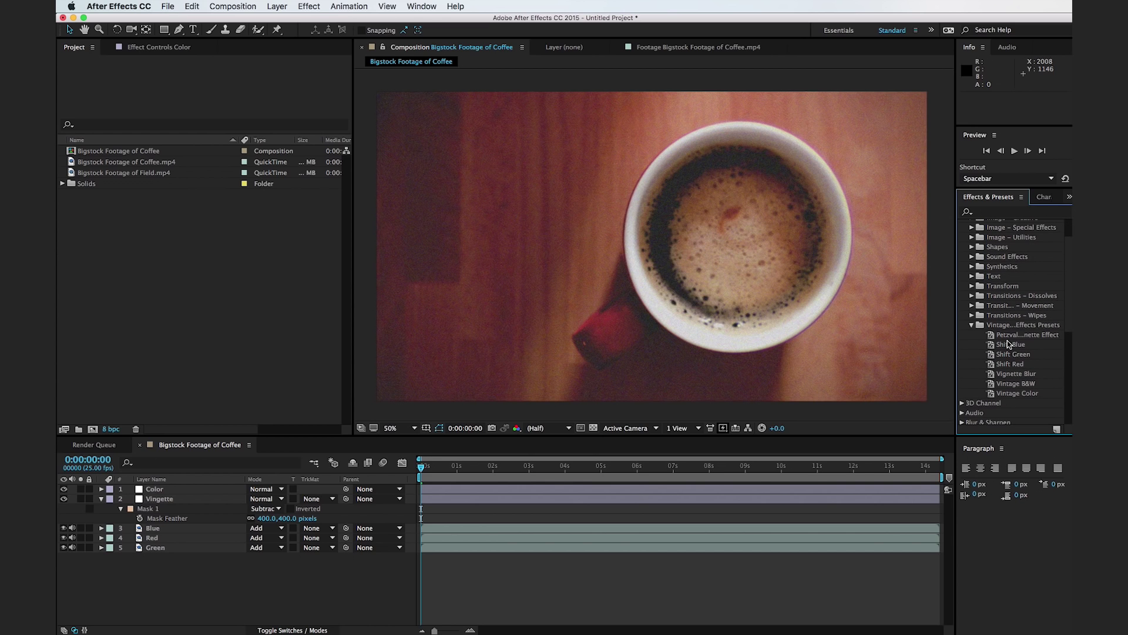
left_click(191, 277)
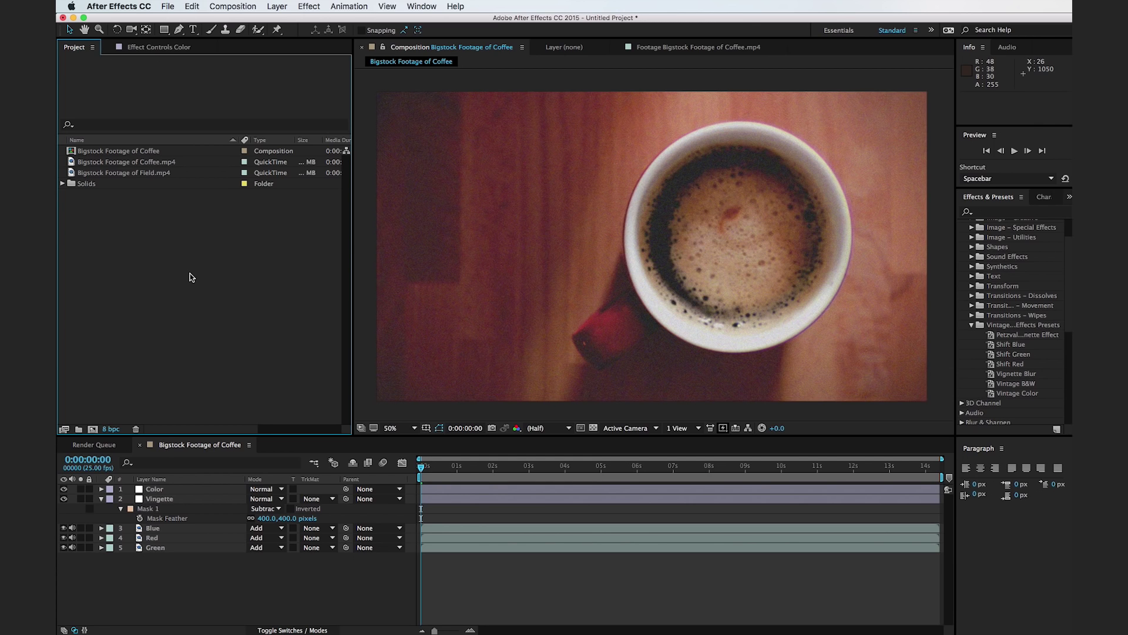
- Make a composition from Bigstock Footage of Field.mp4 and duplicate its layer into three copies
left_click(71, 173)
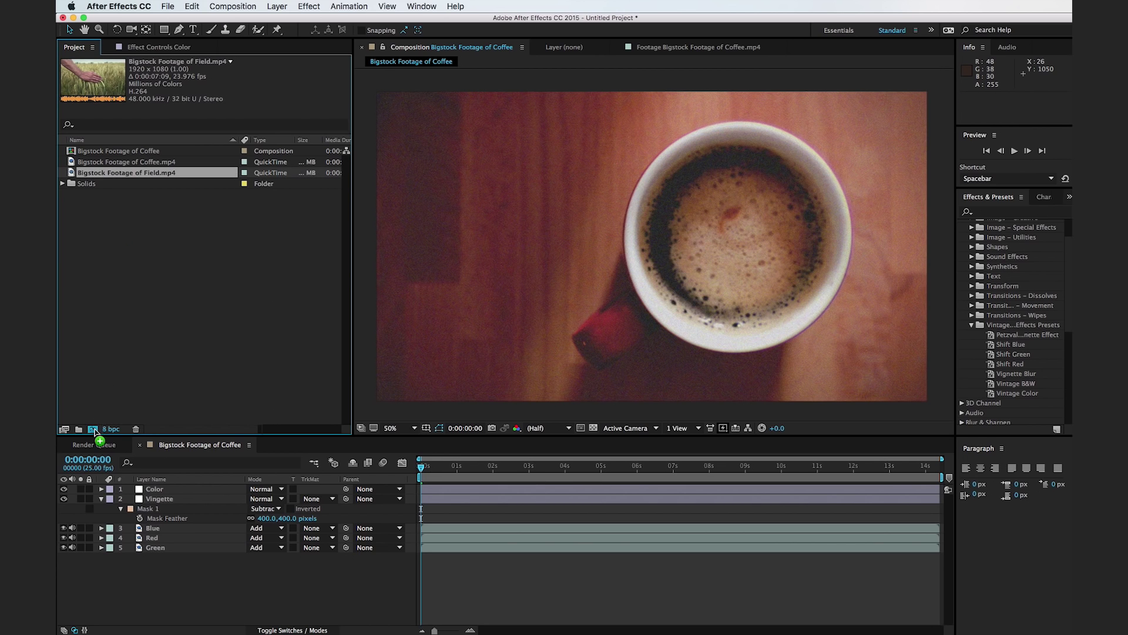
left_click(94, 428)
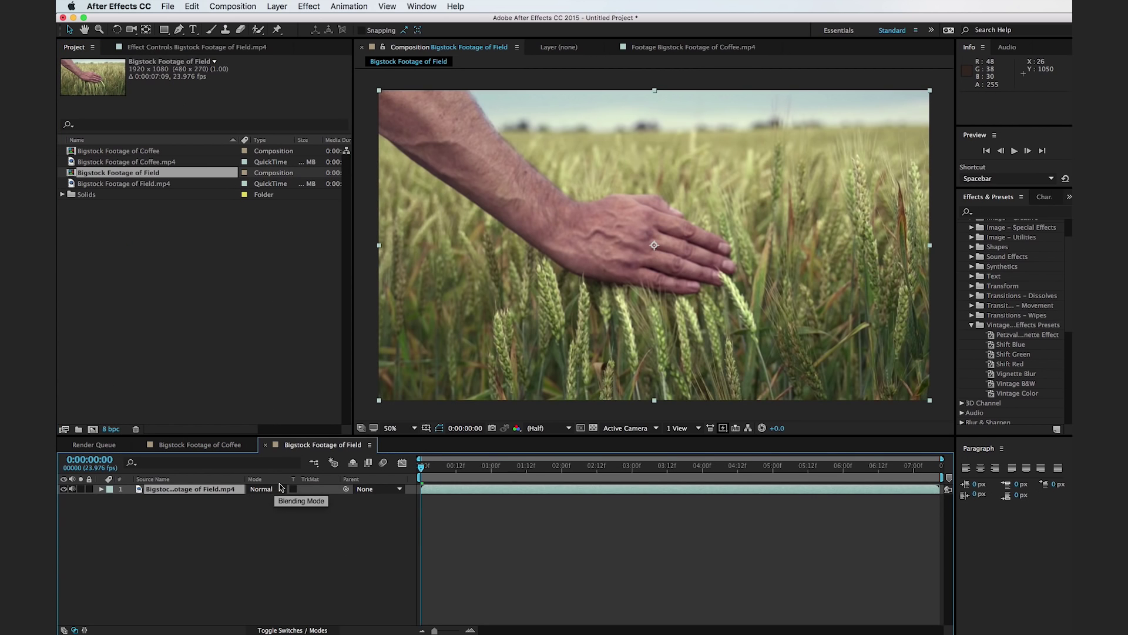
left_click(176, 489)
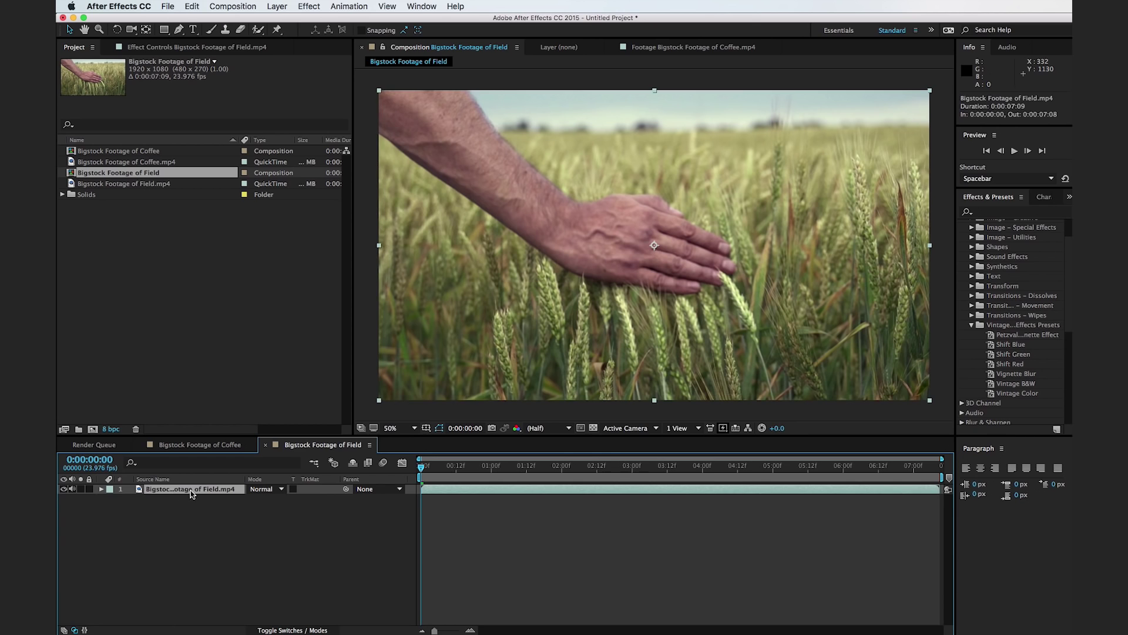
key("super+d")
key("super+d")
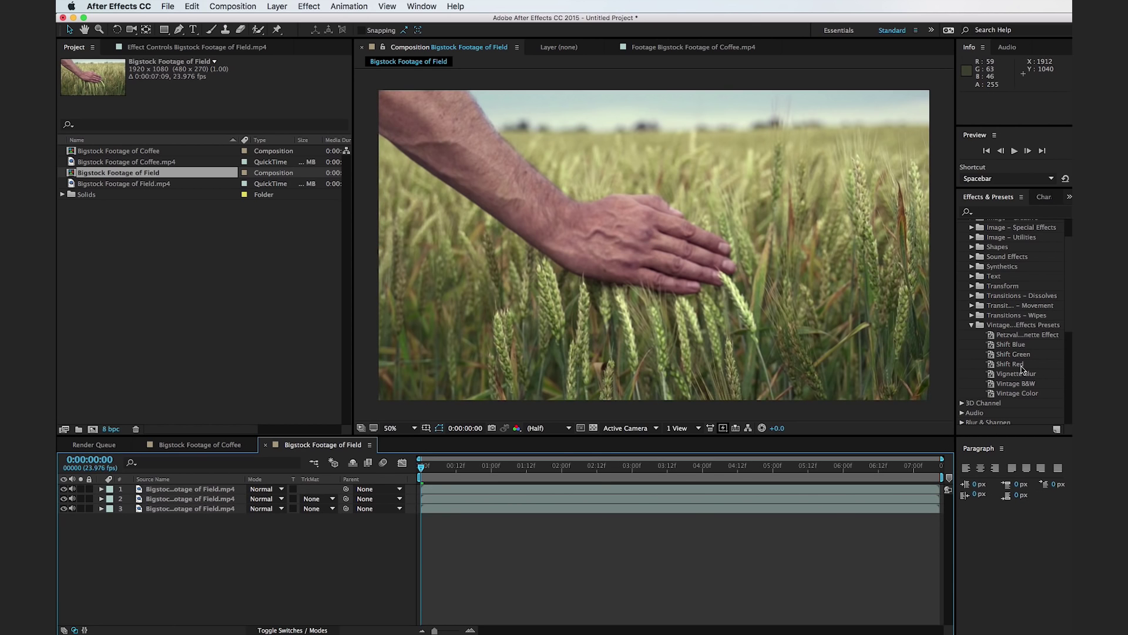
- Apply Shift Red, Shift Blue and Shift Green to the three layers and blend all in Add mode
left_click_drag(1022, 367, 185, 499)
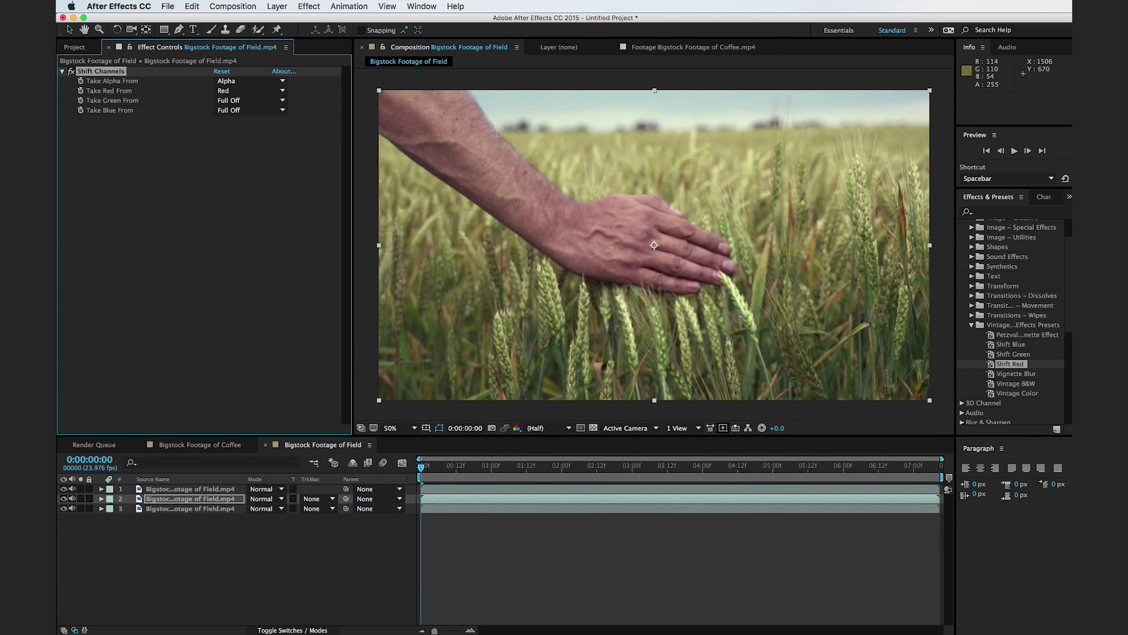
left_click_drag(1004, 344, 194, 489)
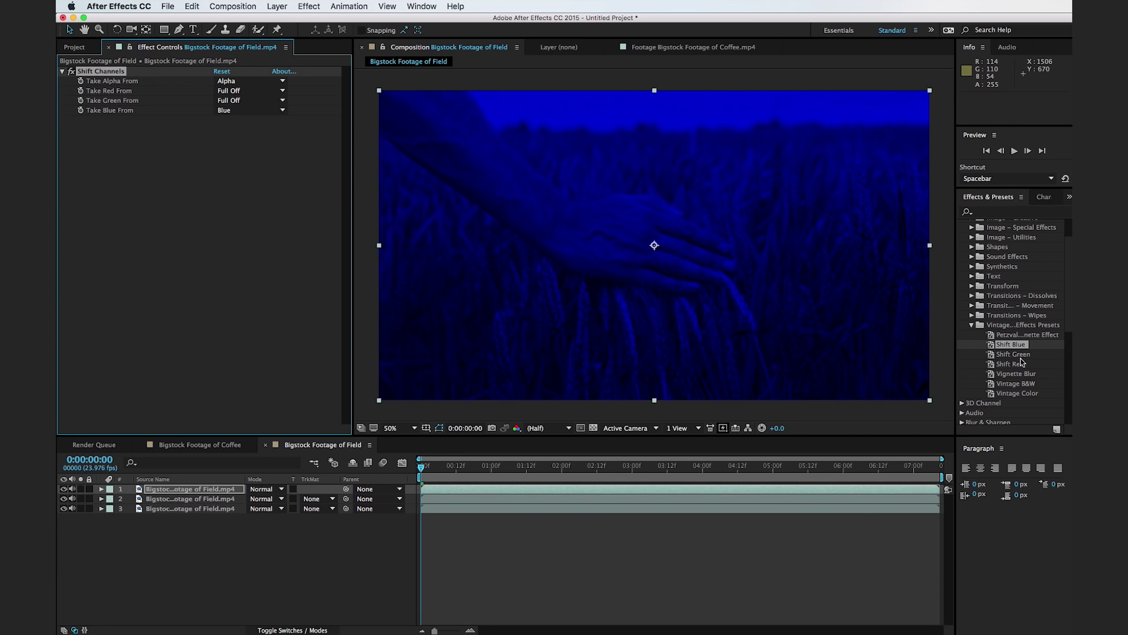
left_click_drag(1013, 354, 170, 512)
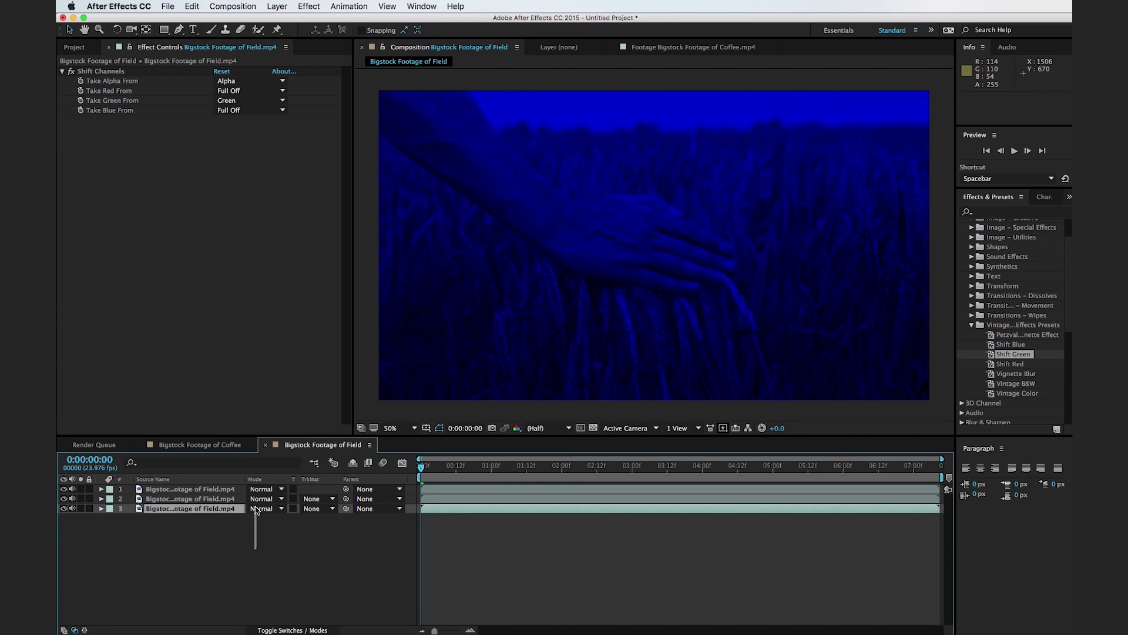
key("super+a")
left_click(269, 499)
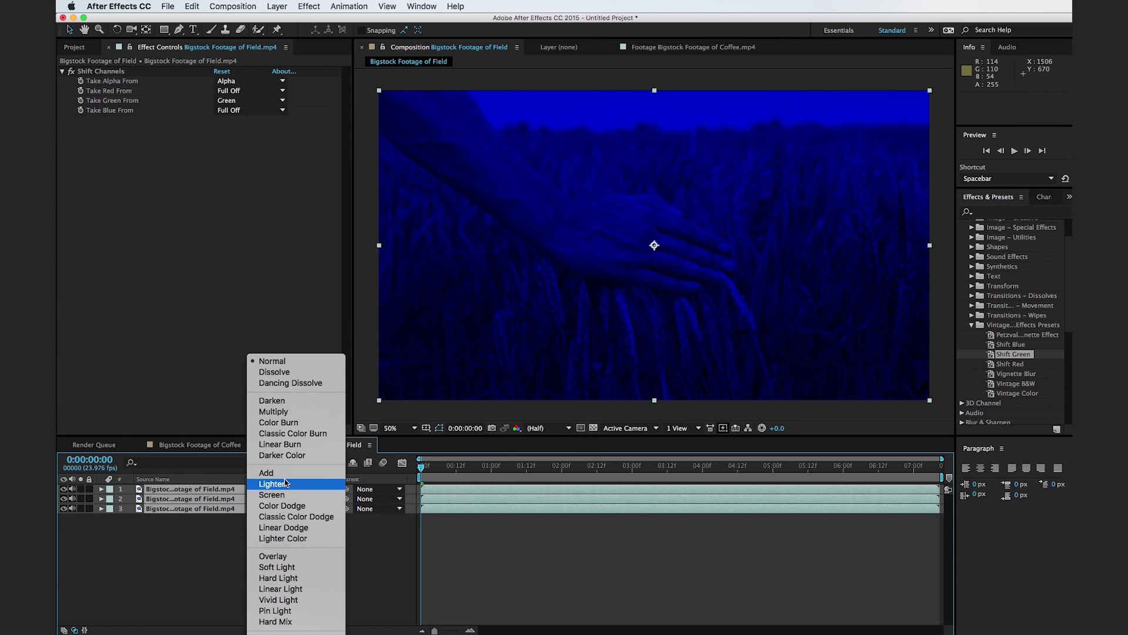
left_click(267, 473)
- Select the top field layer and search the effects for 'radial'
left_click(195, 489)
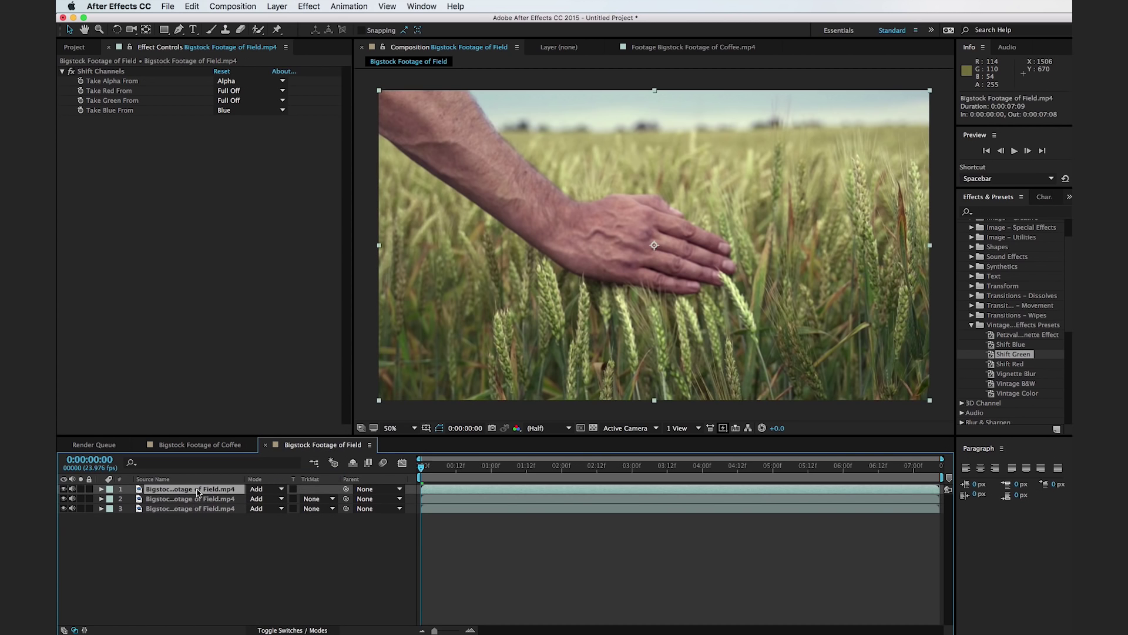
left_click(1003, 211)
type("rad")
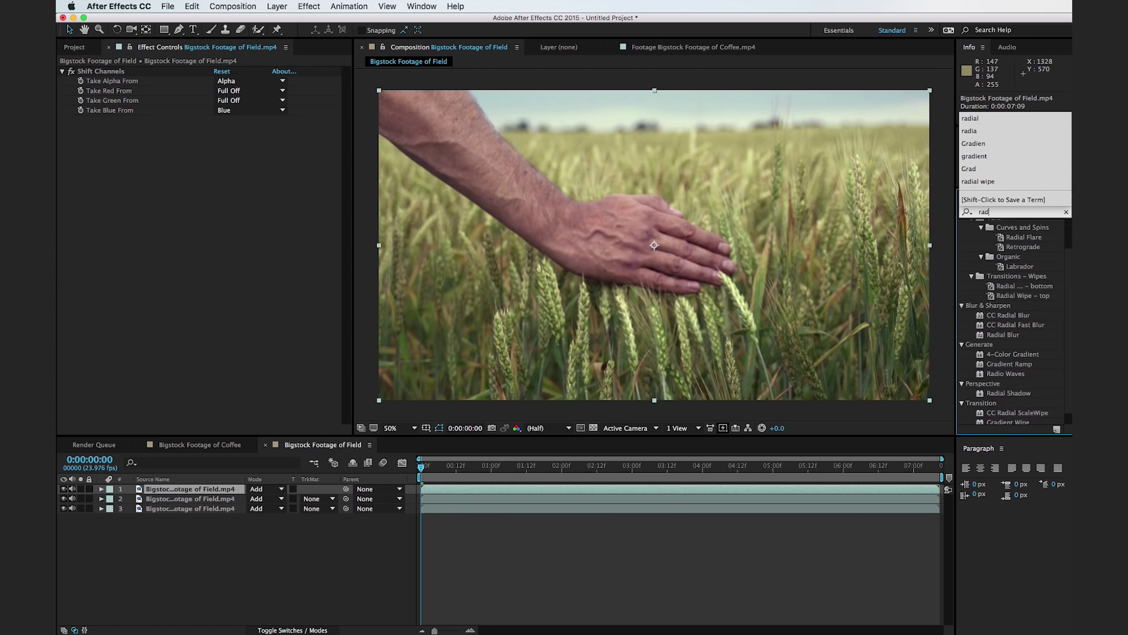
type("ial")
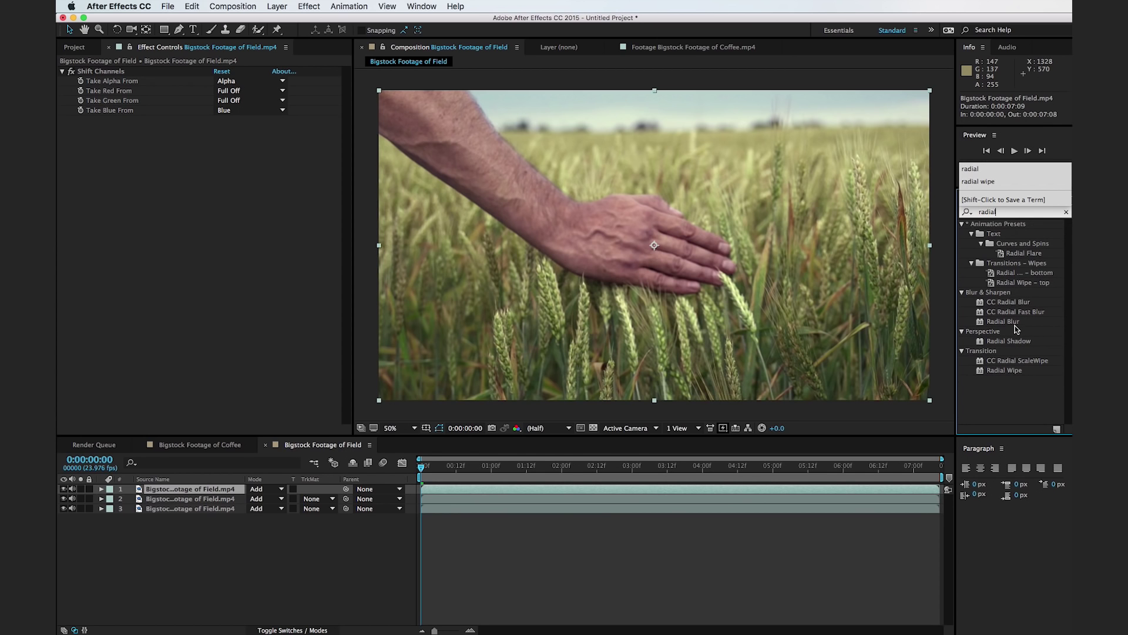
- Apply Radial Blur to the top field layer, with Type set to Zoom and Amount 15
left_click_drag(1003, 321, 257, 492)
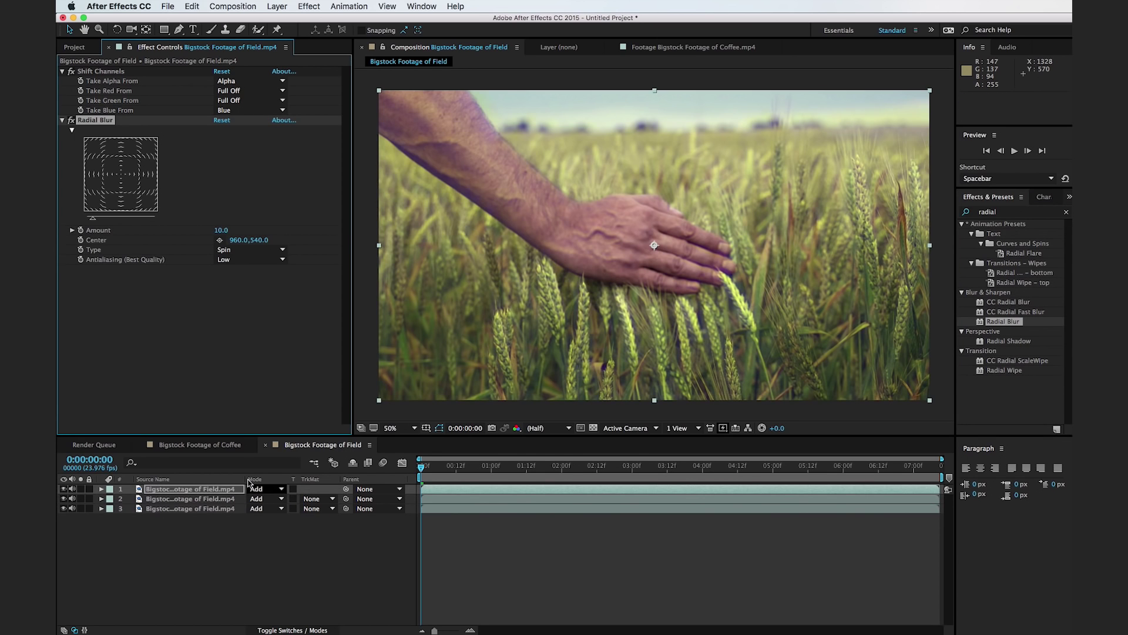
left_click(222, 248)
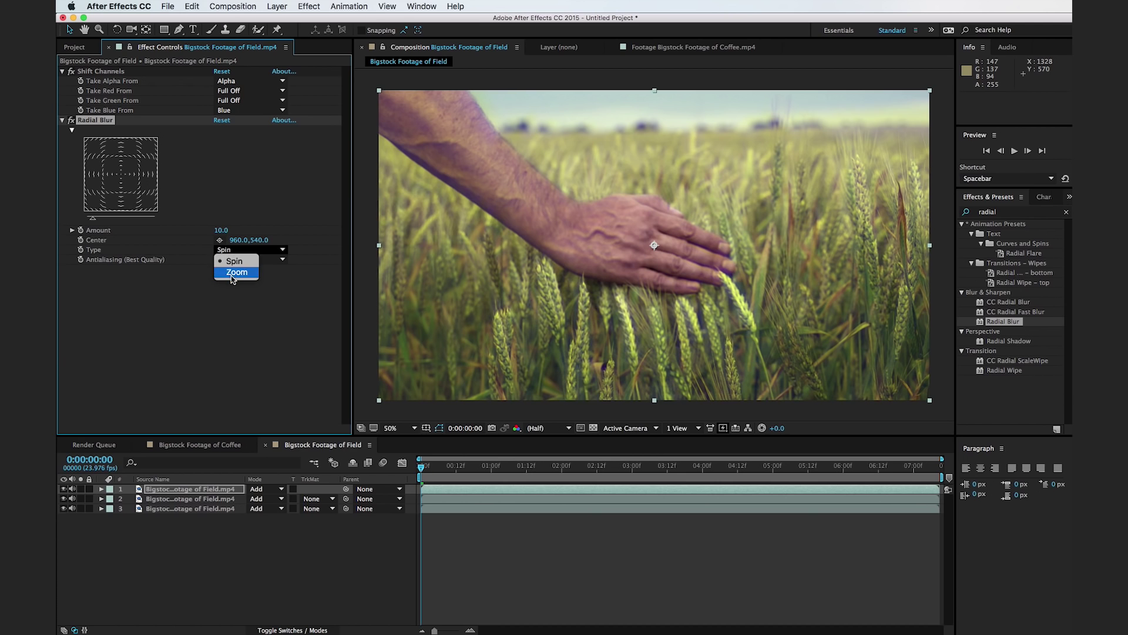
left_click(232, 272)
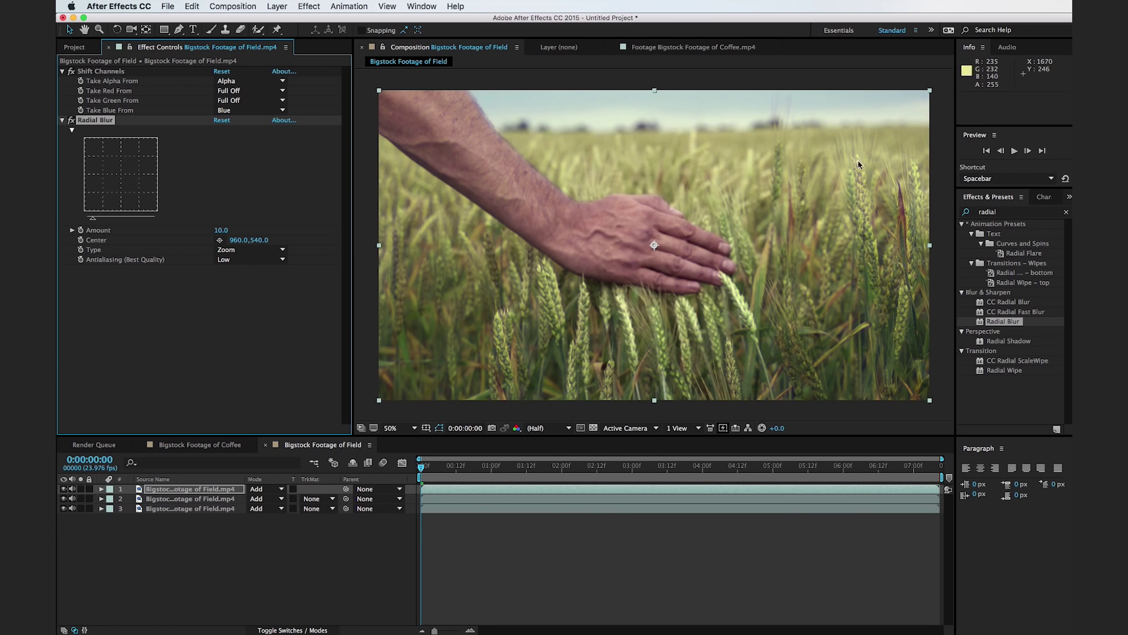
left_click(221, 231)
type("15")
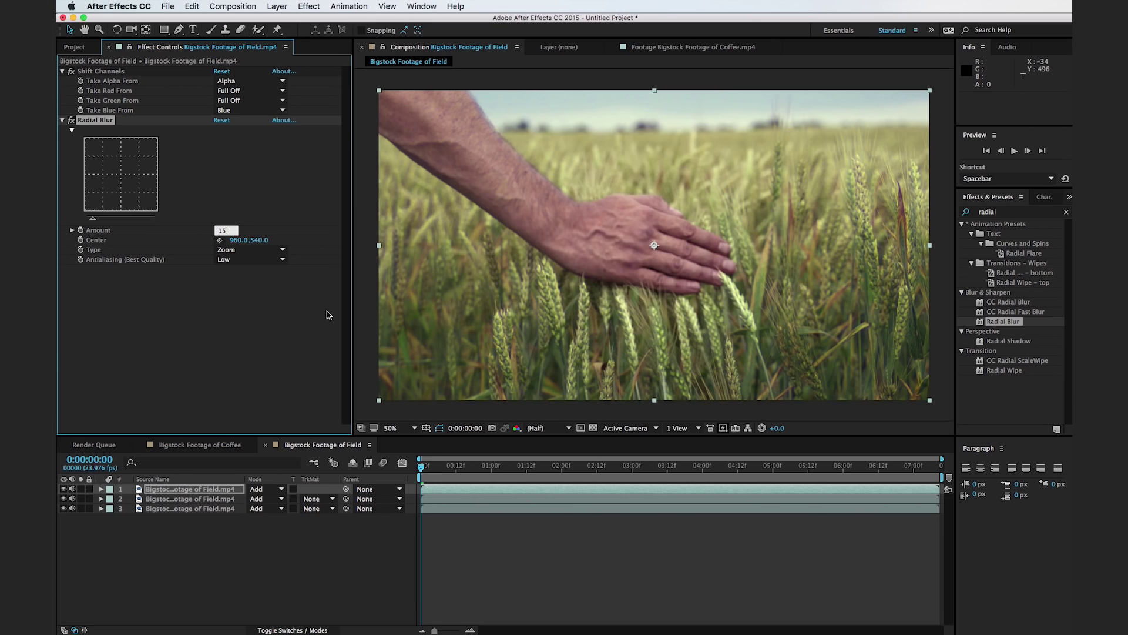
left_click(343, 549)
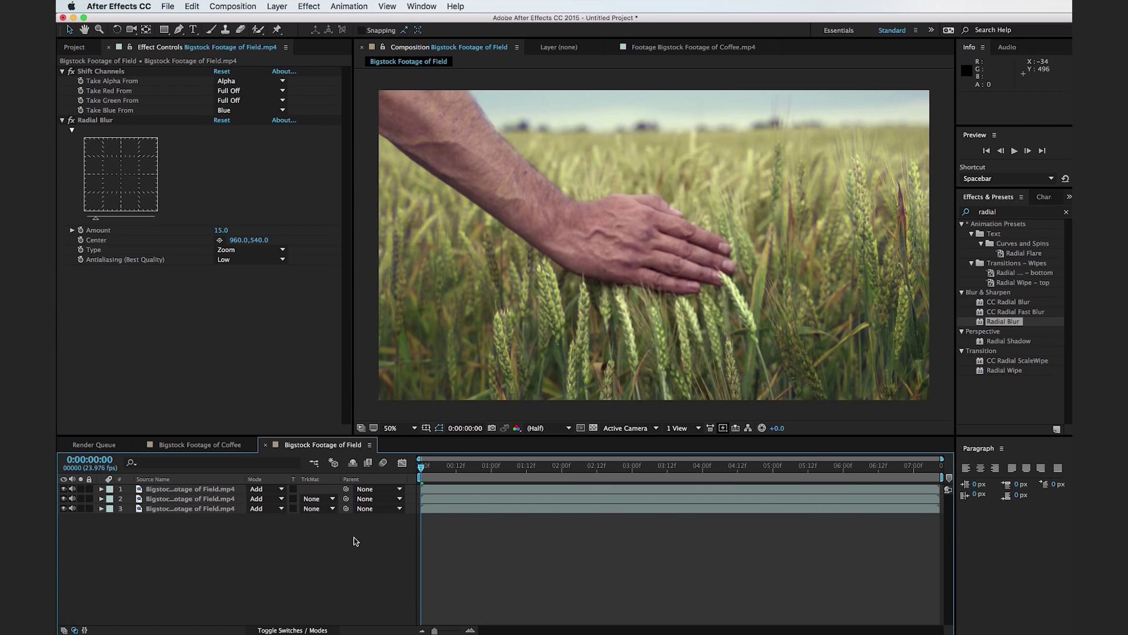
left_click(275, 6)
- Add an adjustment layer with the Vintage B&W preset applied and name it 'Color'
mouse_move(284, 21)
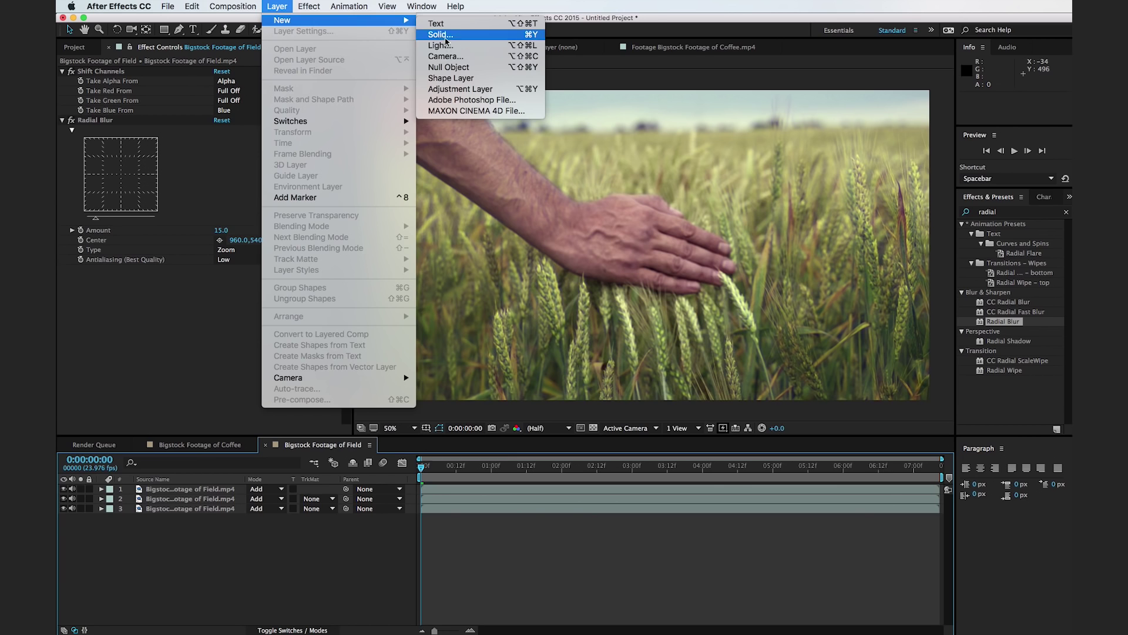
left_click(491, 90)
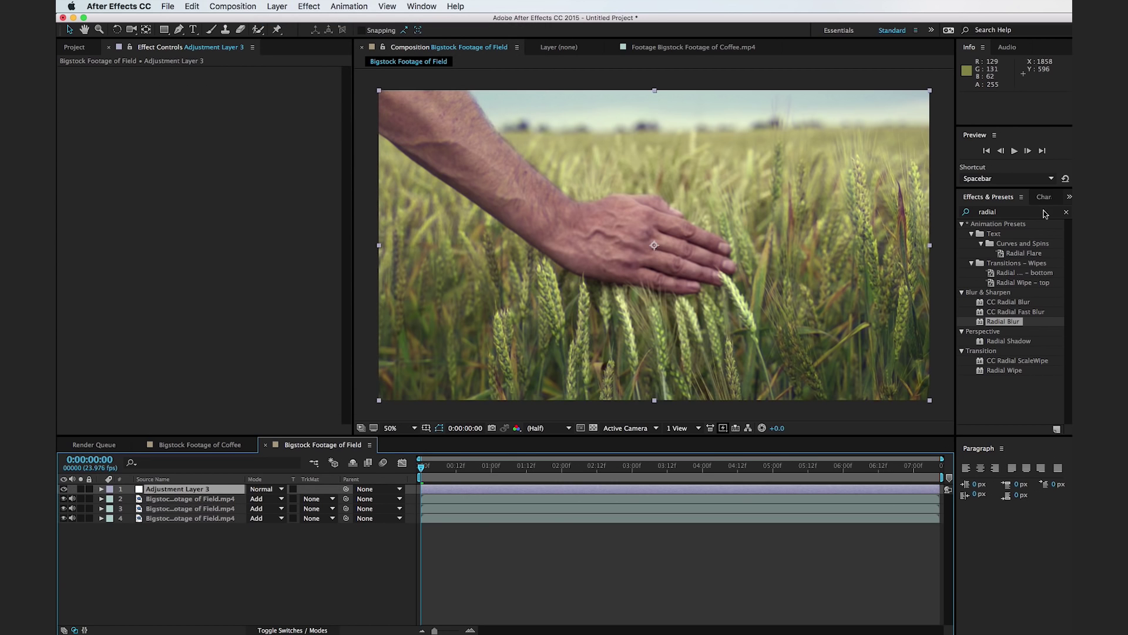
left_click(1068, 216)
left_click(1068, 214)
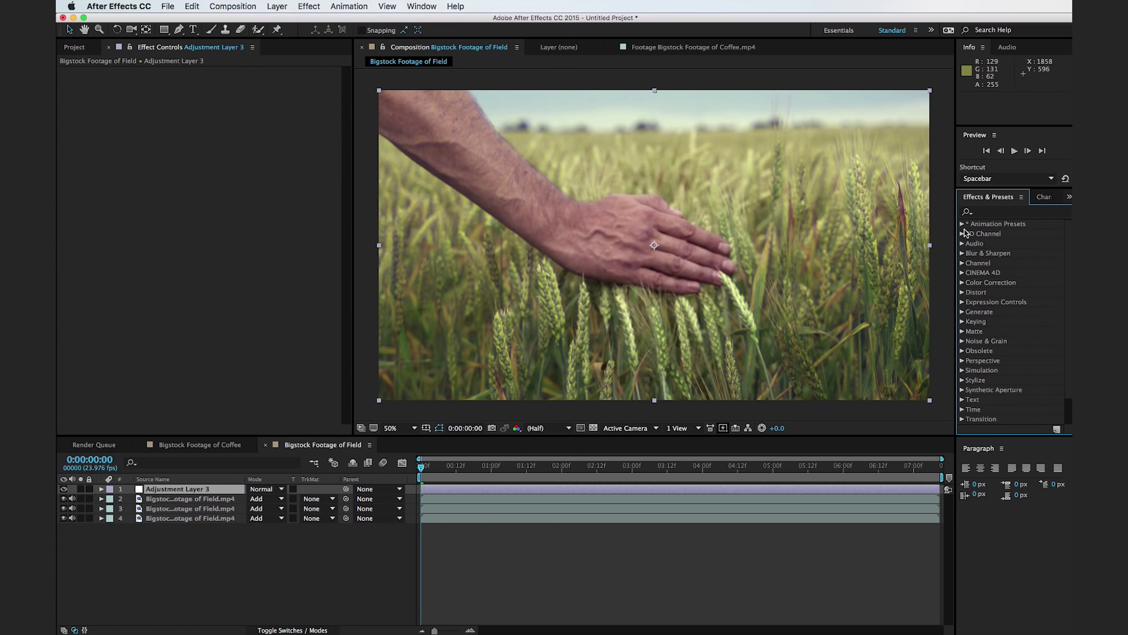
left_click(972, 360)
scroll(993, 353, "down", 3)
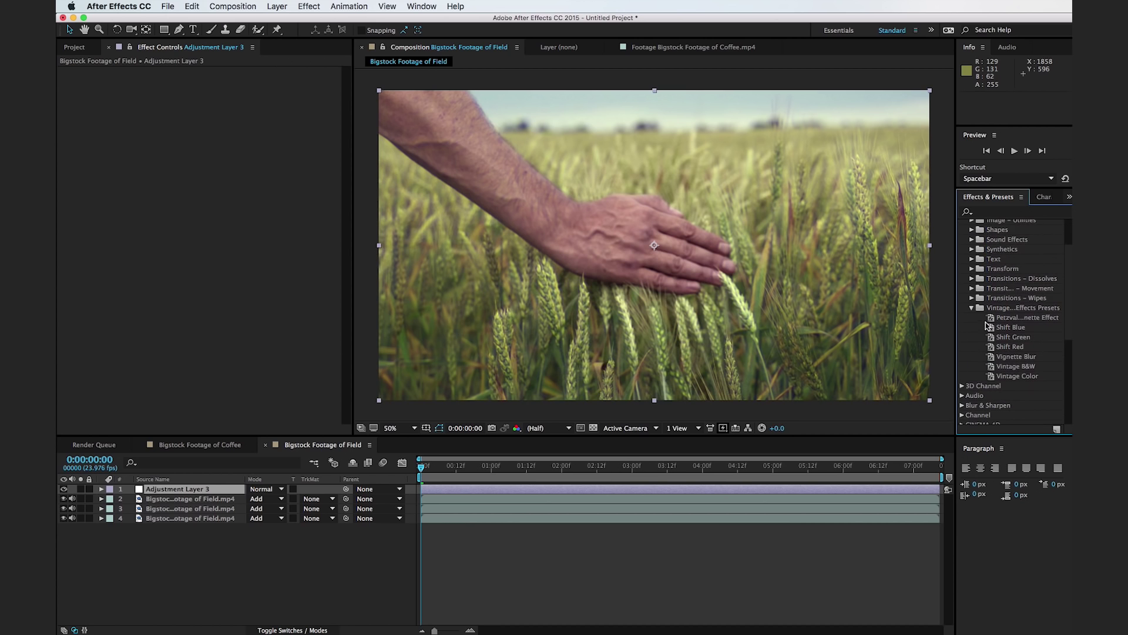
left_click_drag(1016, 366, 211, 488)
key("Return")
type("Co")
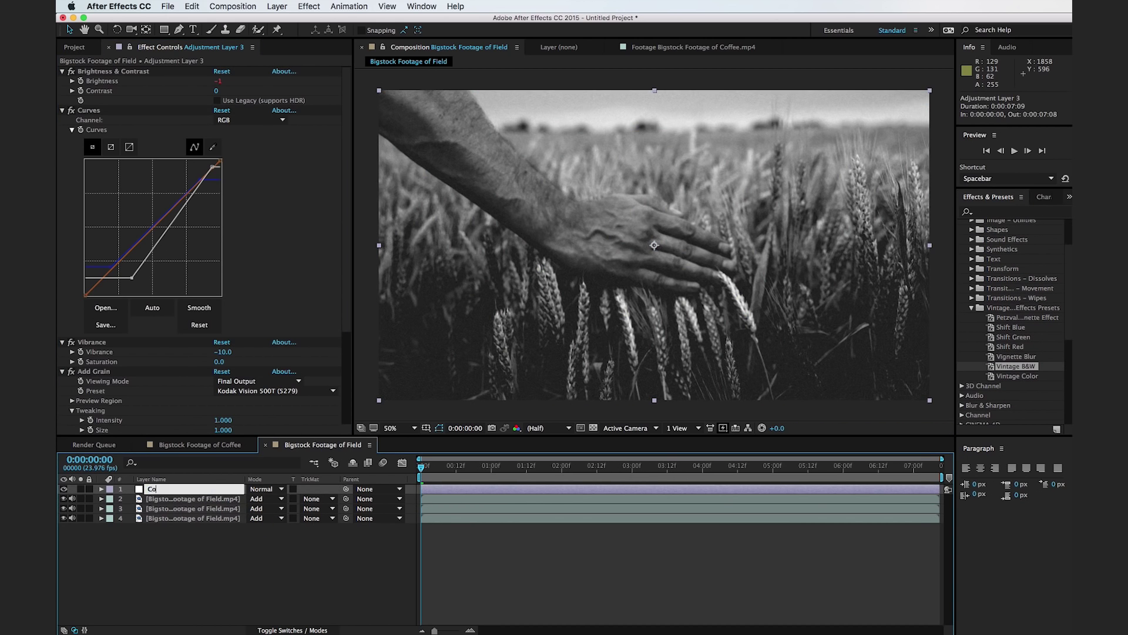
type("lor")
key("Return")
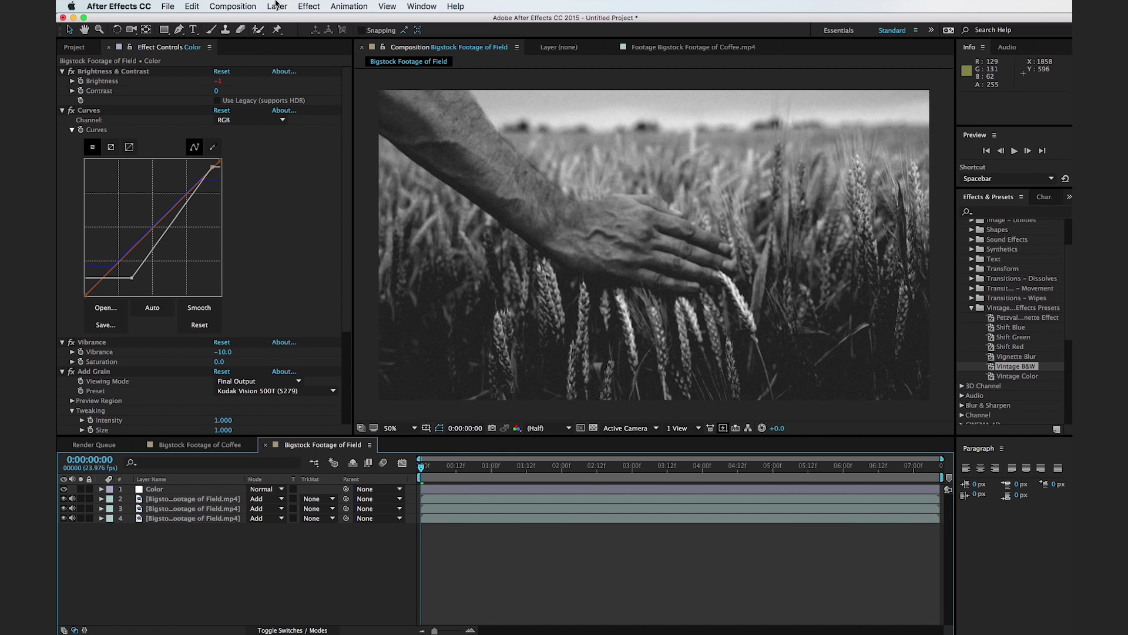
- Add a second adjustment layer named 'Vingette' and move it below the Color layer
left_click(277, 5)
mouse_move(282, 20)
left_click(459, 89)
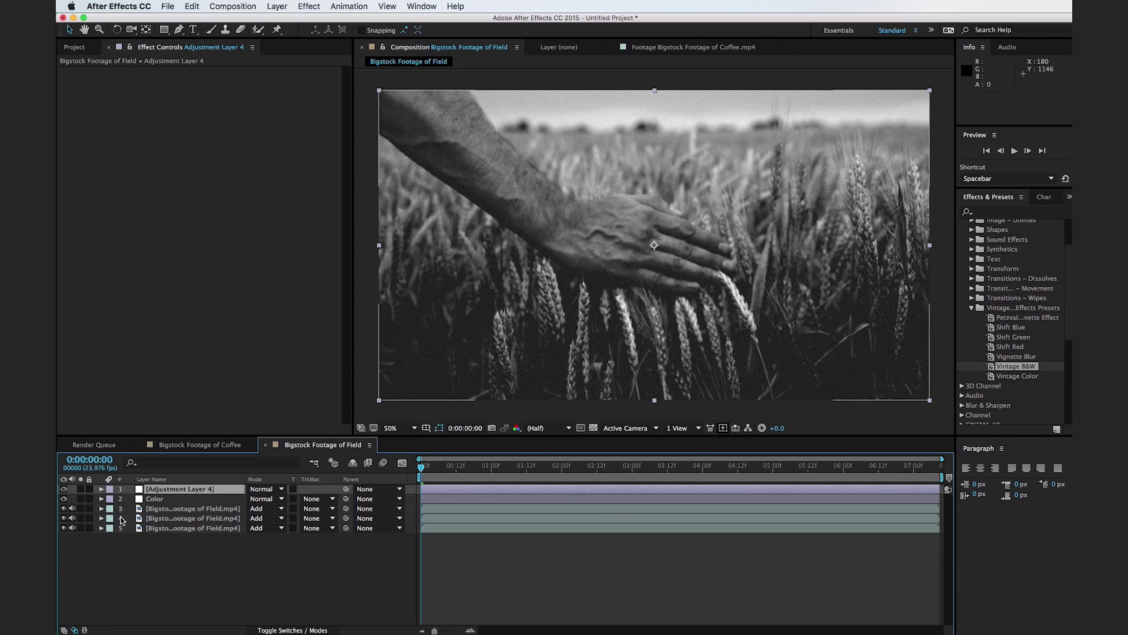
left_click(214, 479)
left_click(200, 479)
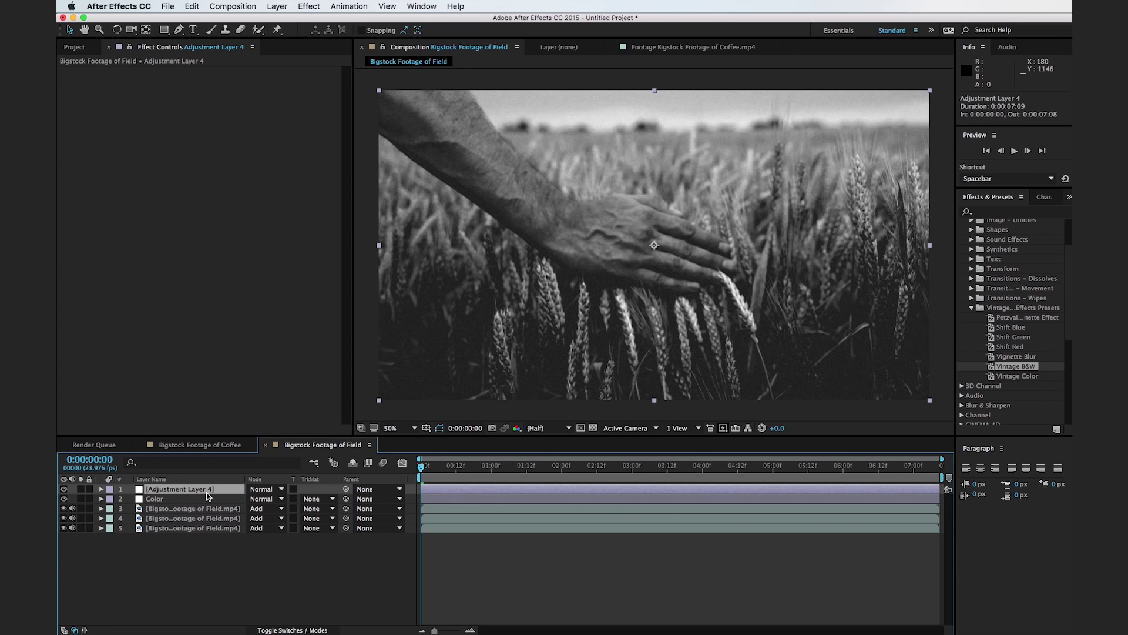
key("Return")
type("Vingette")
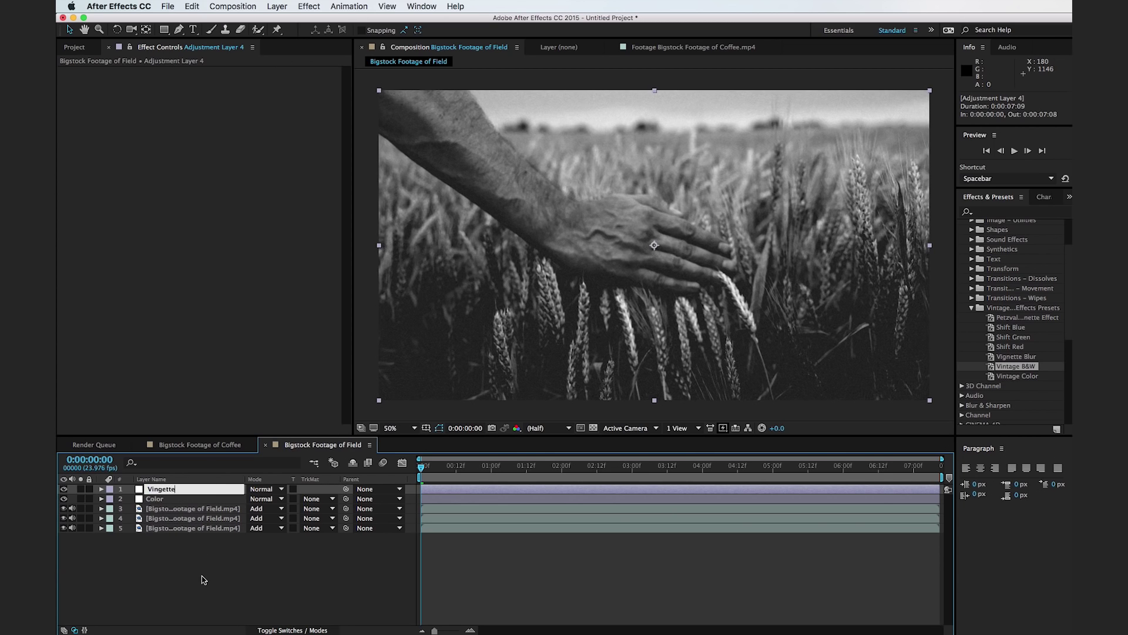
left_click(203, 579)
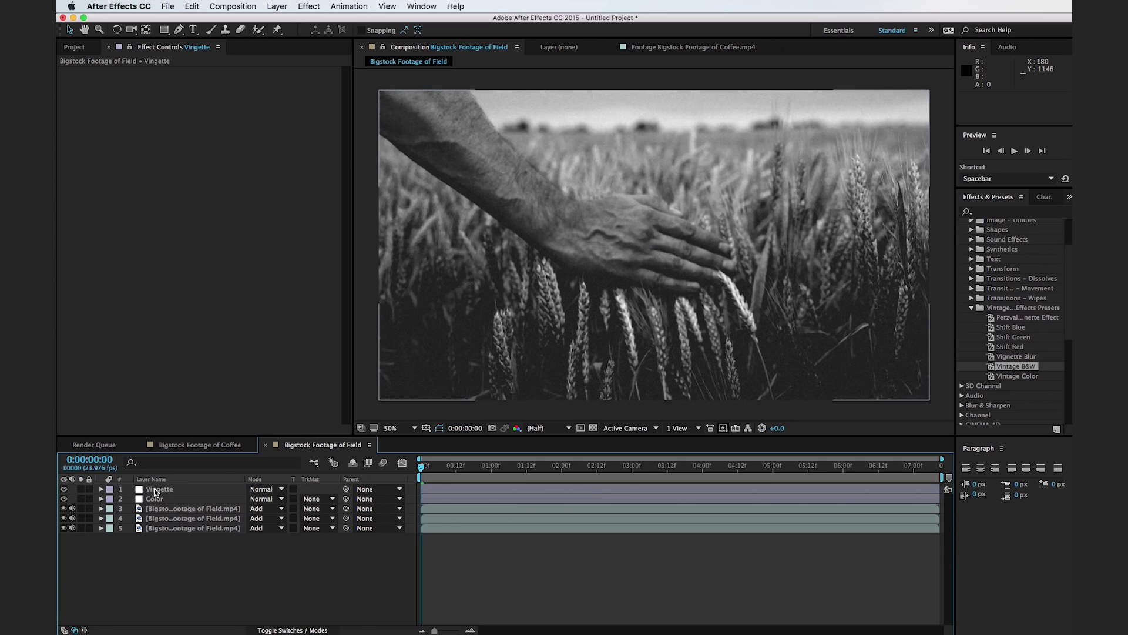
left_click_drag(155, 492, 155, 504)
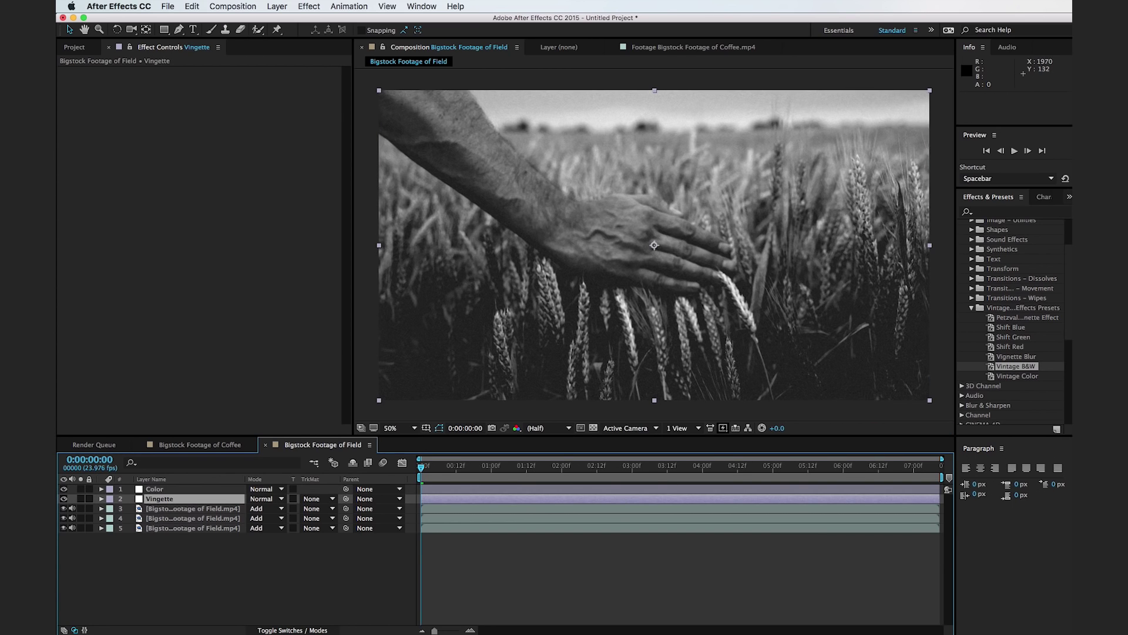
- Apply the Petzval Vignette Effect preset from the Vintage presets to the Vingette layer
left_click(1029, 318)
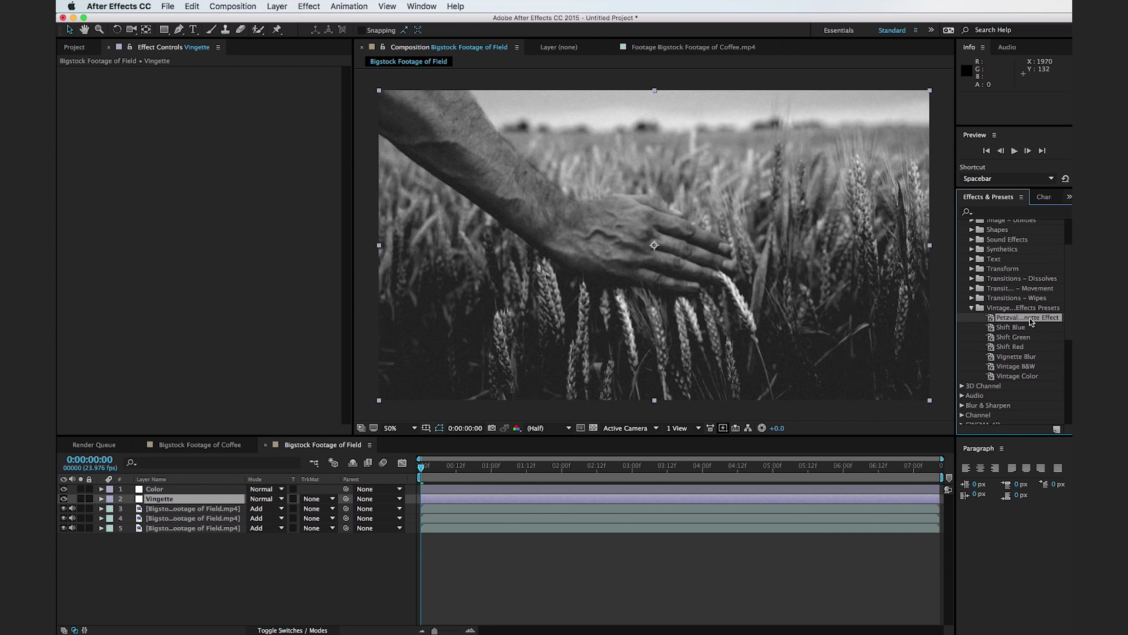
left_click(1009, 357)
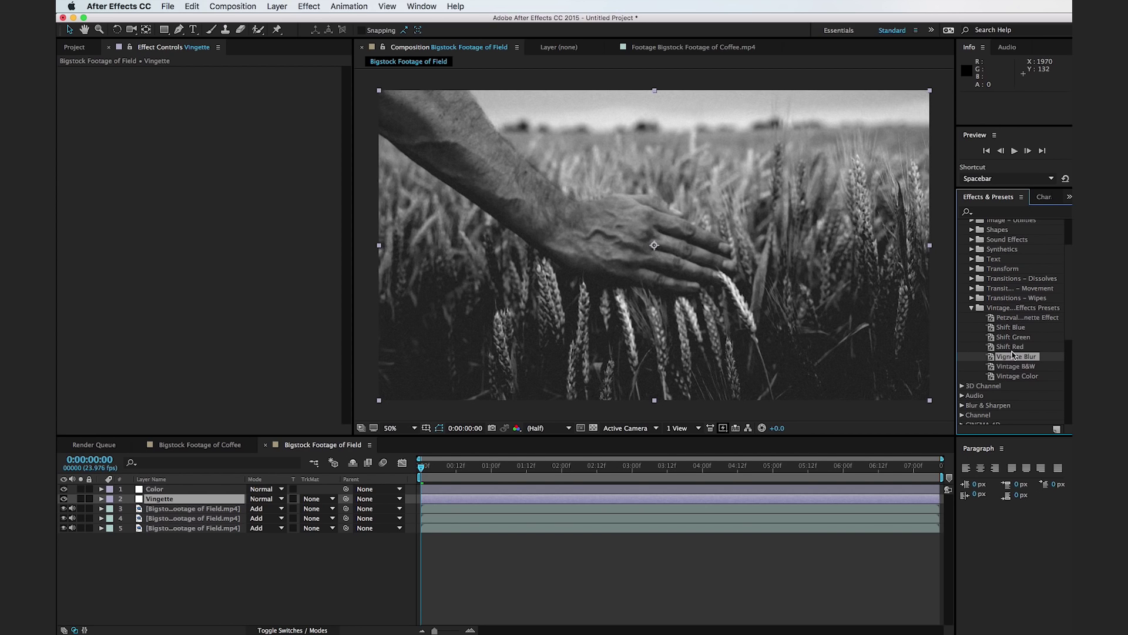
left_click(1017, 320)
left_click_drag(992, 321, 162, 500)
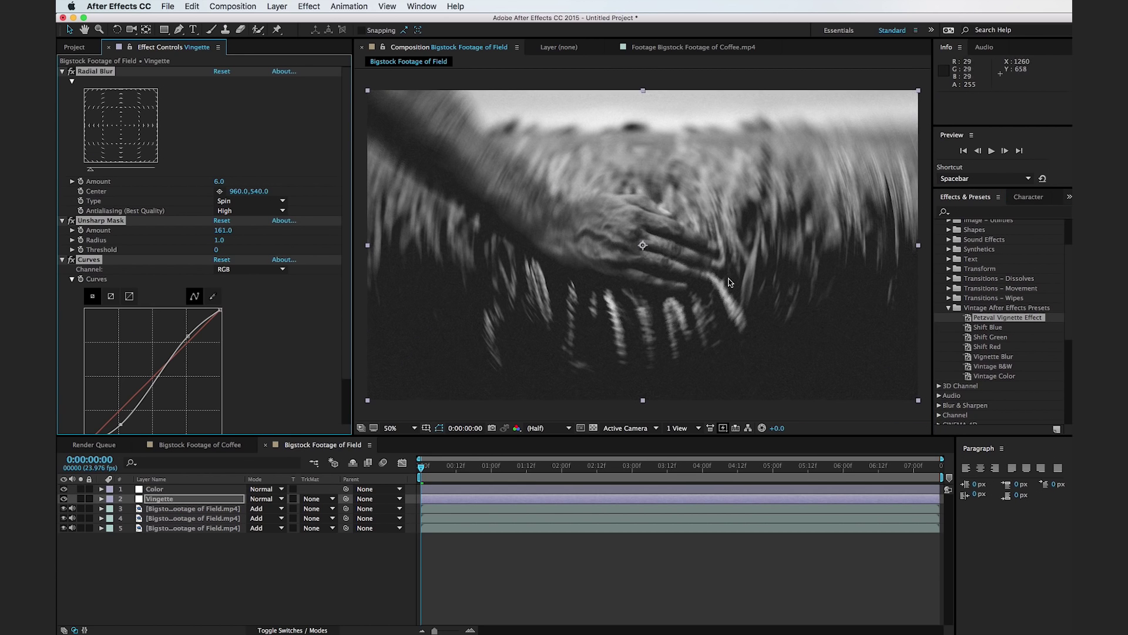
- Zoom the composition view out to 25% and pan to leave room around the frame
key("comma")
left_click_drag(550, 207, 541, 219)
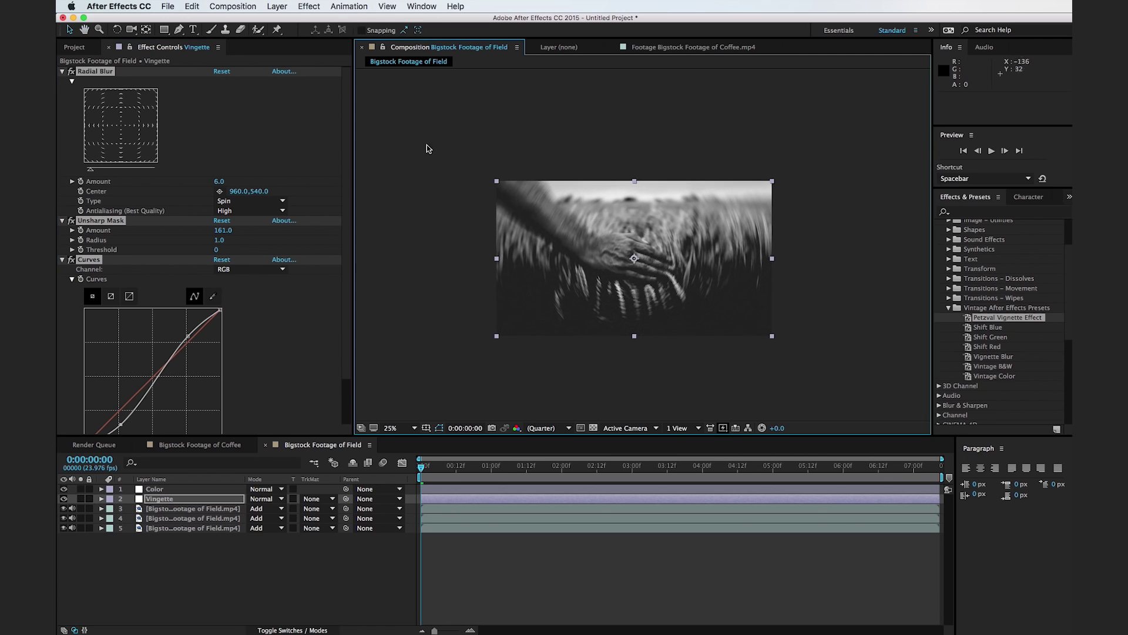
left_click(178, 30)
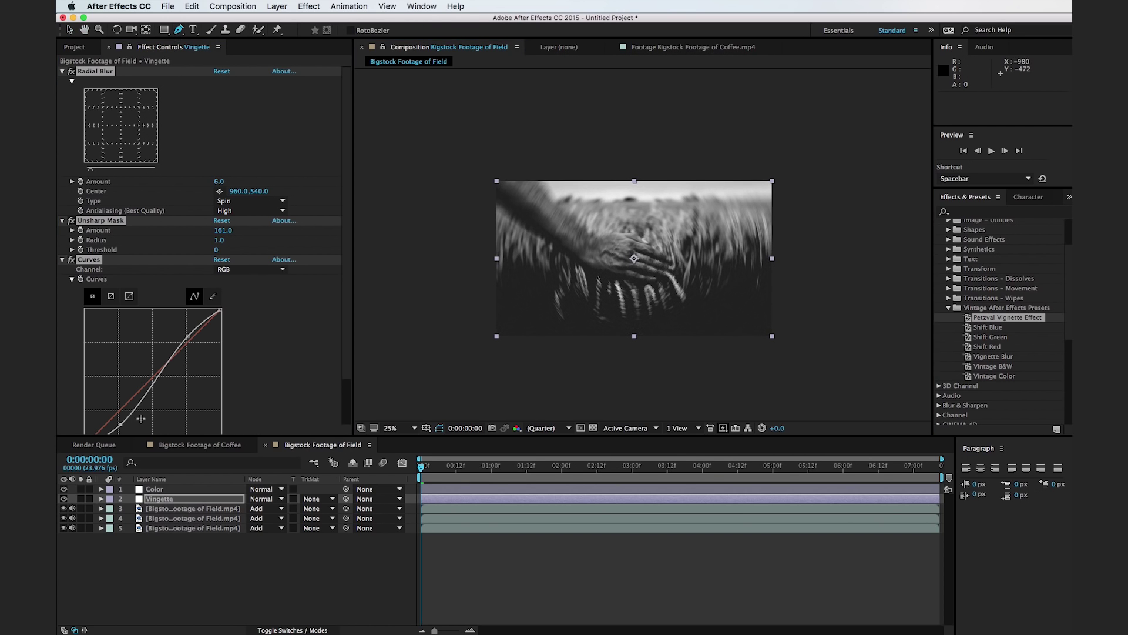
- Draw a closed curved mask around the wheat-field frame on the Vingette layer
left_click(187, 499)
left_click_drag(629, 177, 597, 181)
left_click_drag(496, 201, 480, 224)
left_click_drag(548, 345, 606, 346)
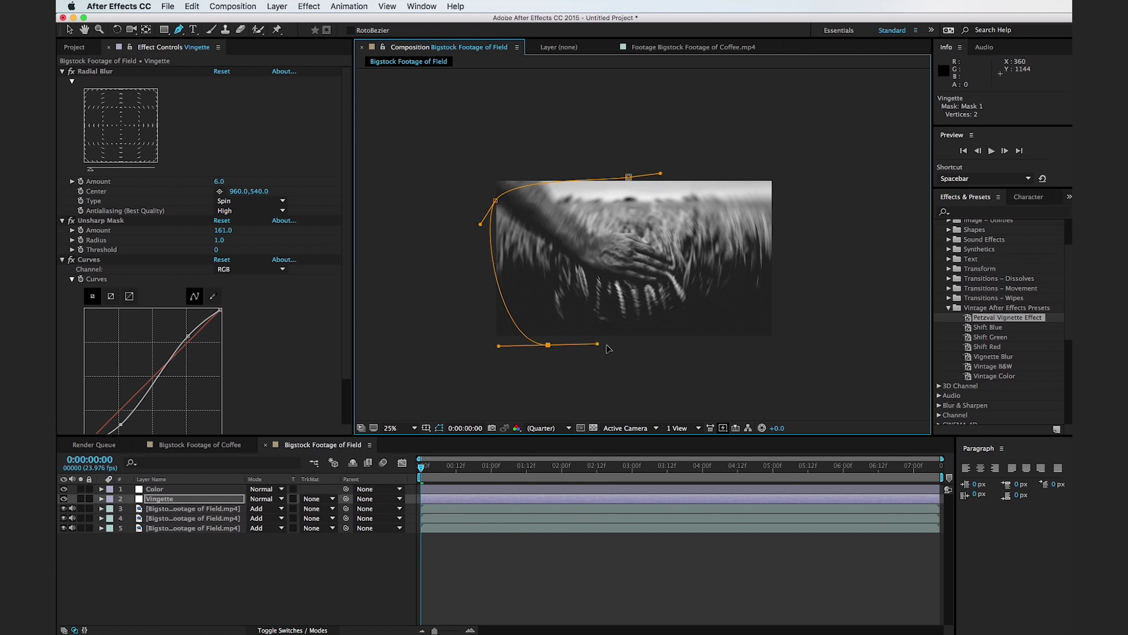
left_click_drag(702, 342, 720, 337)
left_click_drag(782, 290, 786, 262)
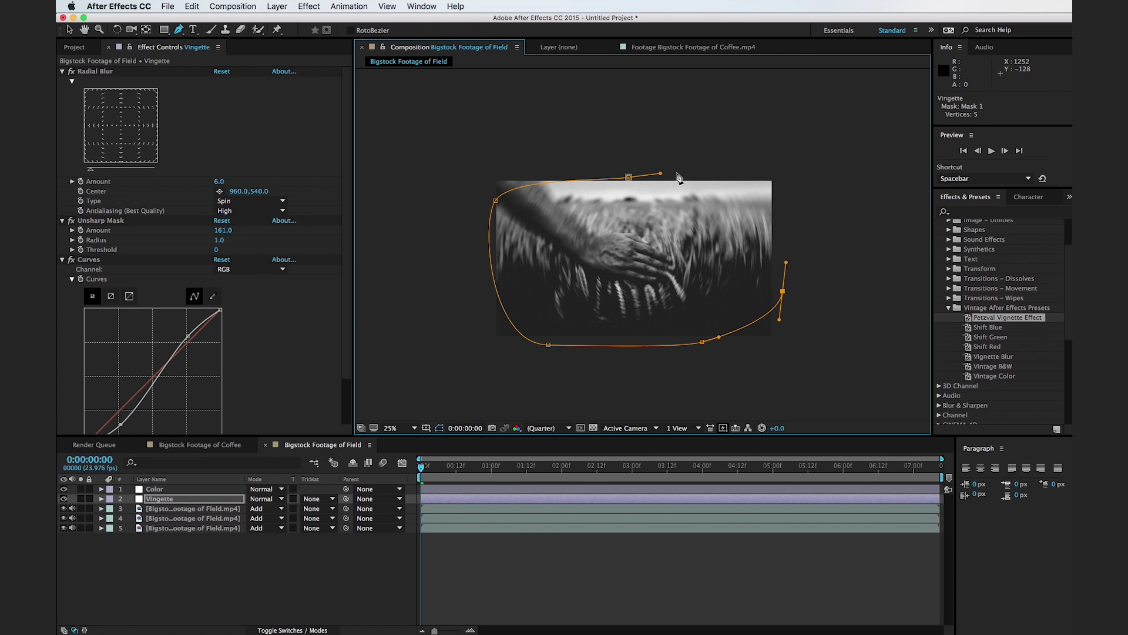
left_click_drag(680, 171, 696, 170)
left_click(628, 177)
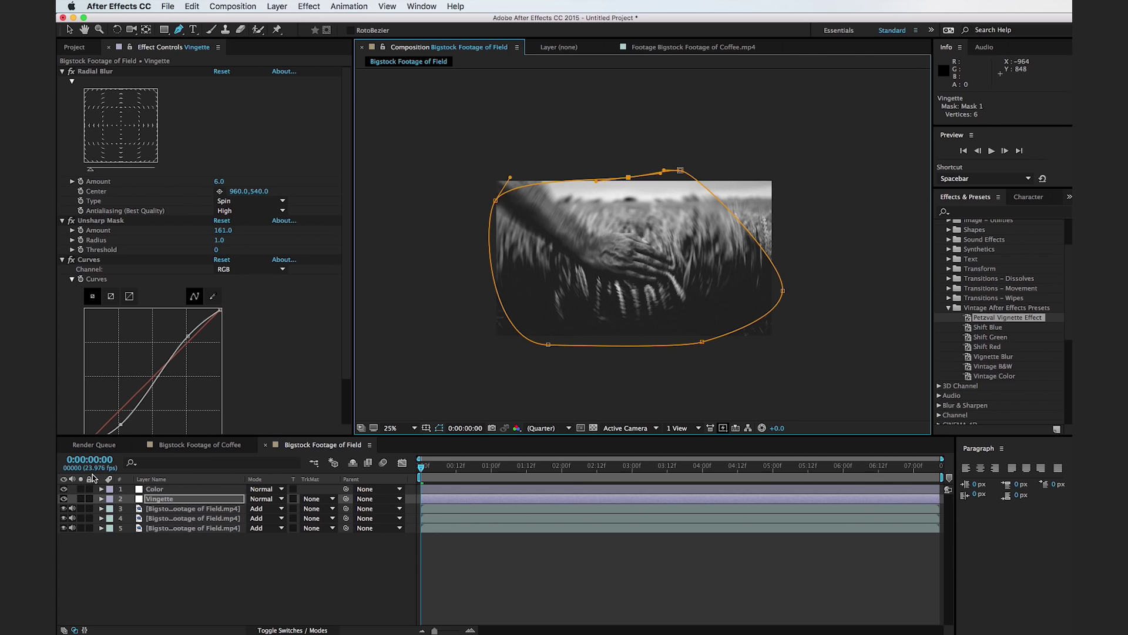
- Set Mask 1 to Subtract with a 400-pixel feather, then preview at 25% zoom
key("m")
left_click(262, 508)
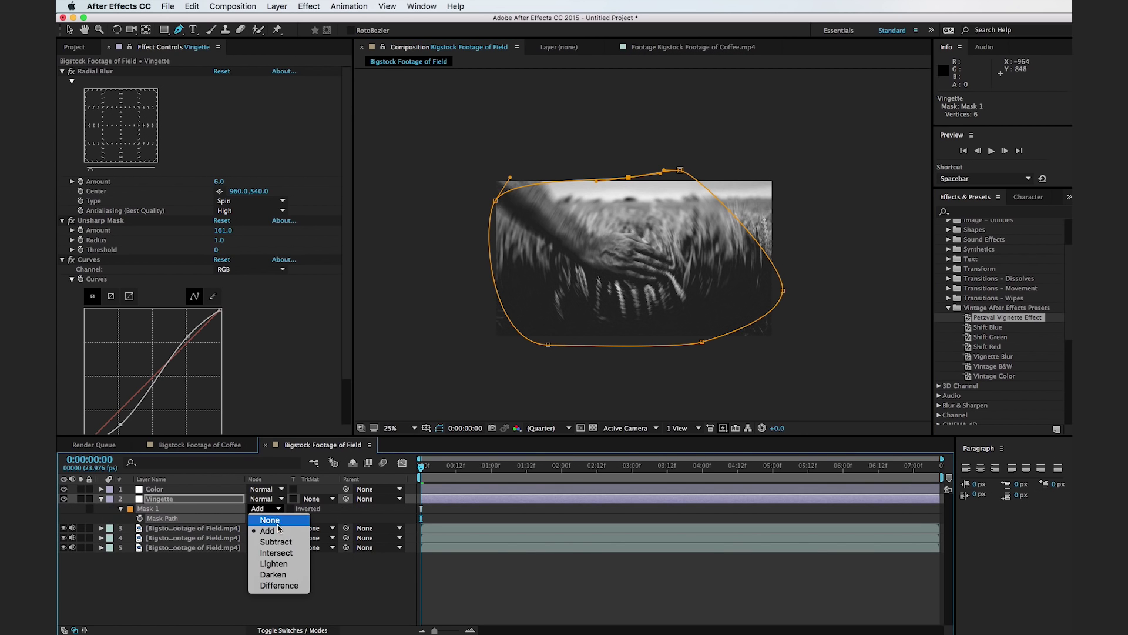
left_click(276, 538)
key("f")
left_click(264, 518)
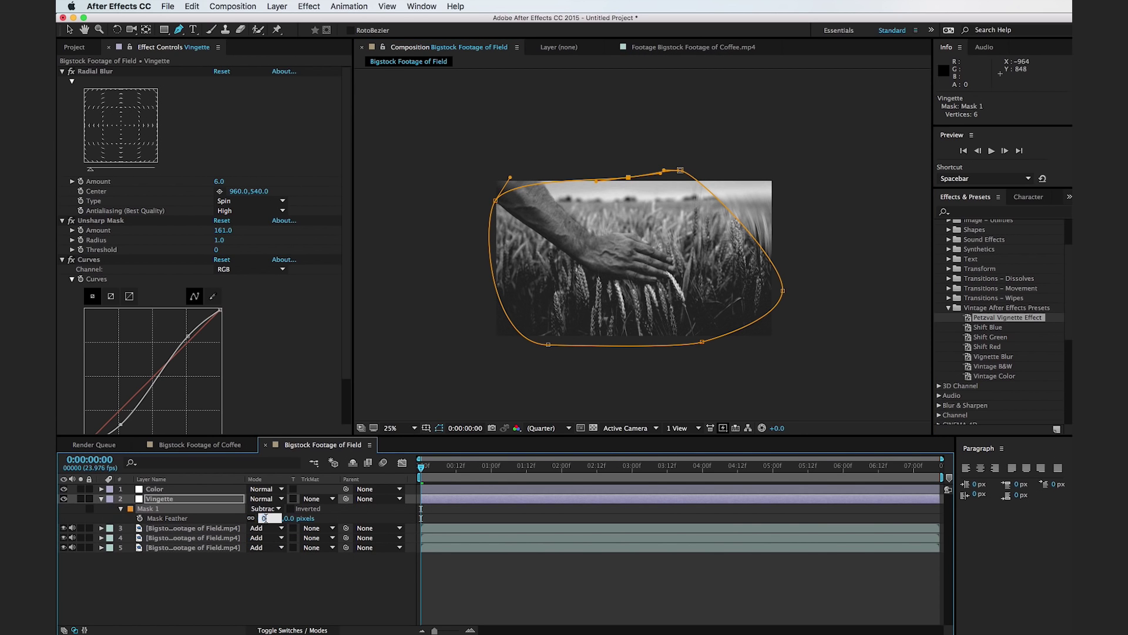
key("Return")
key("f")
key("v")
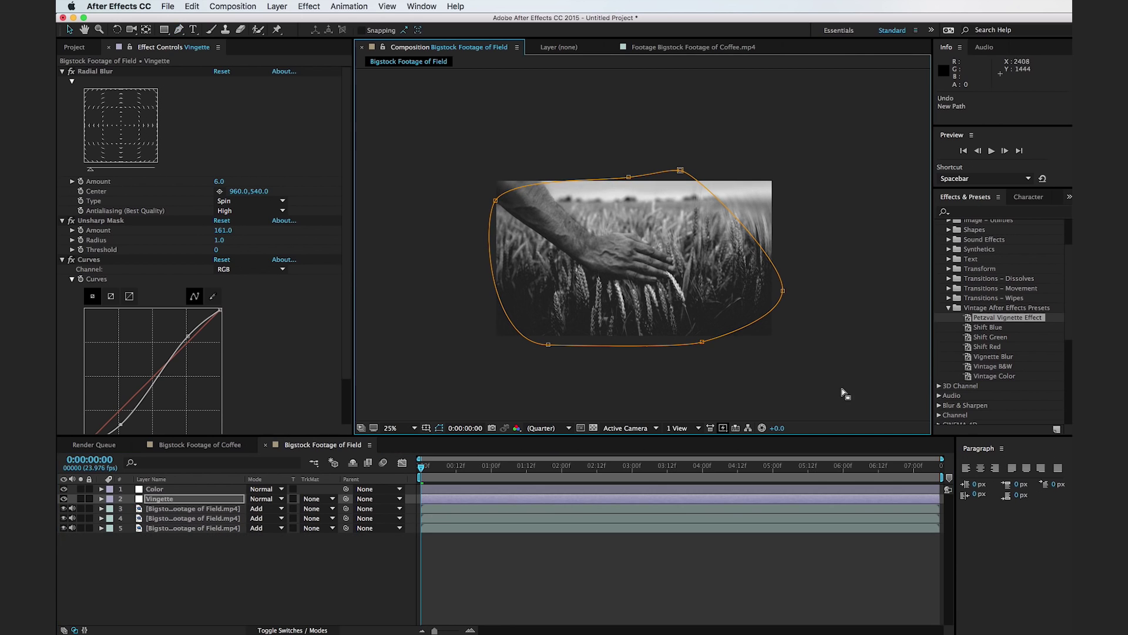
left_click(844, 392)
key("period")
key("comma")
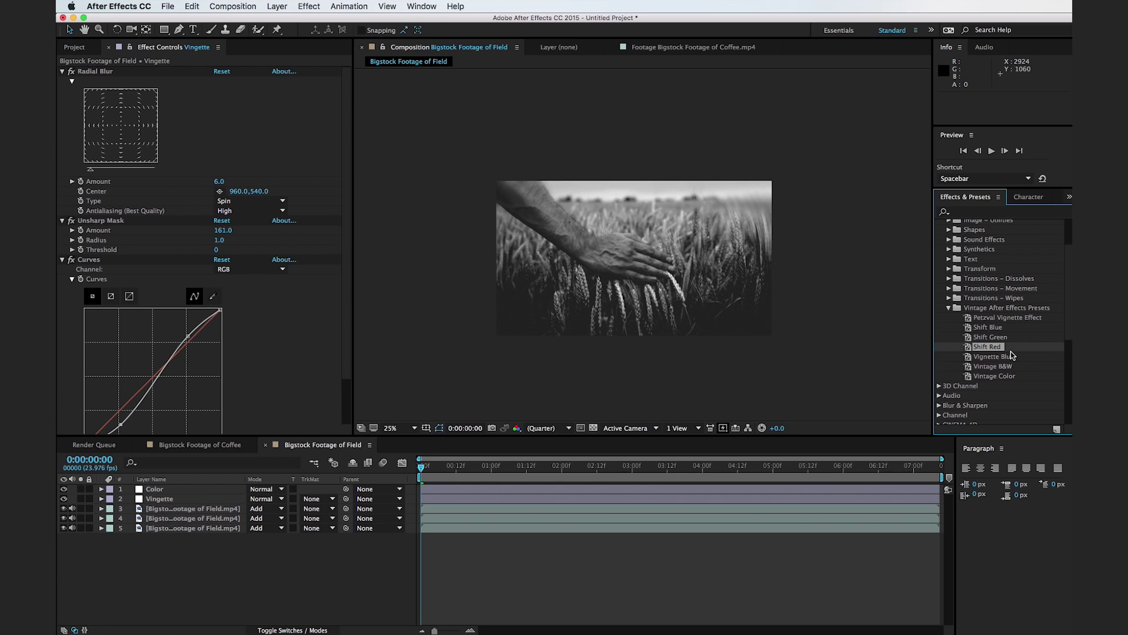
- Switch from After Effects to TextEdit
key("super+Tab")
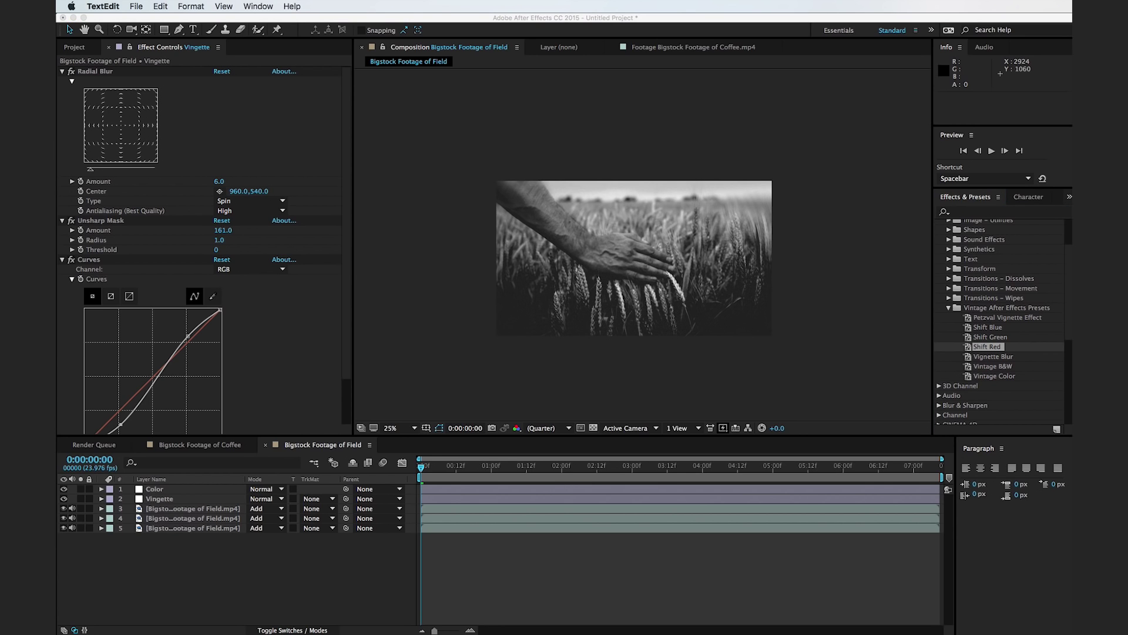